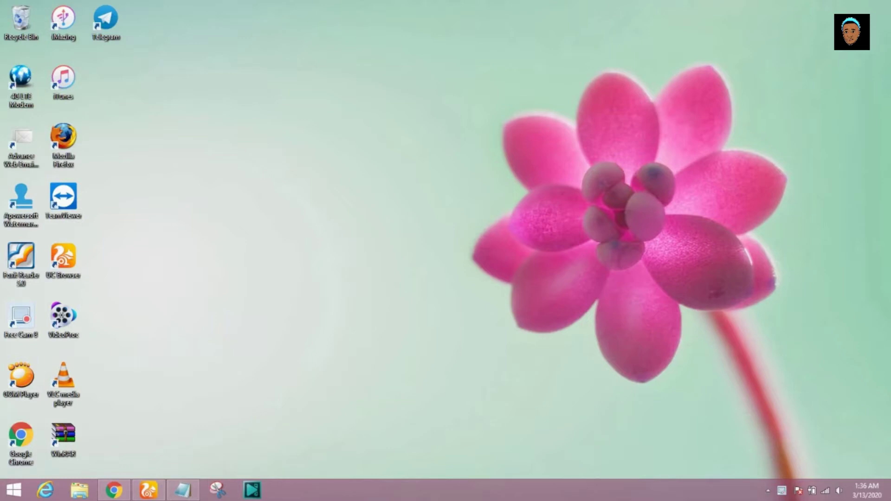
Search Fiverr for 'facebook video ads' using the first search suggestion
{"action": "key", "text": "alt+Tab"}
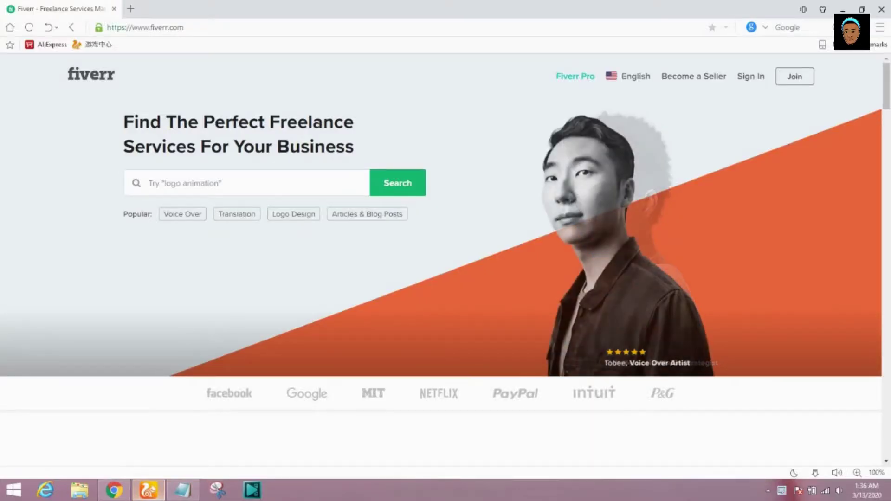
{"action": "left_click", "coordinate": [251, 183]}
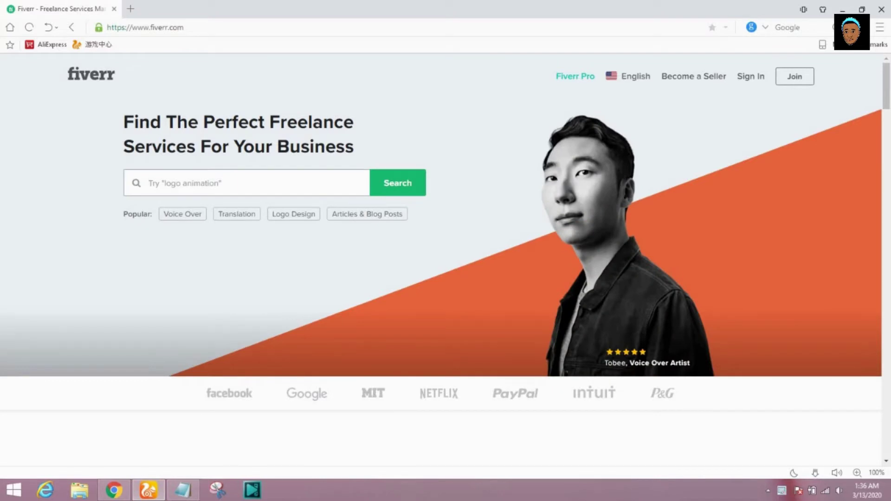
{"action": "type", "text": "facebook vide"}
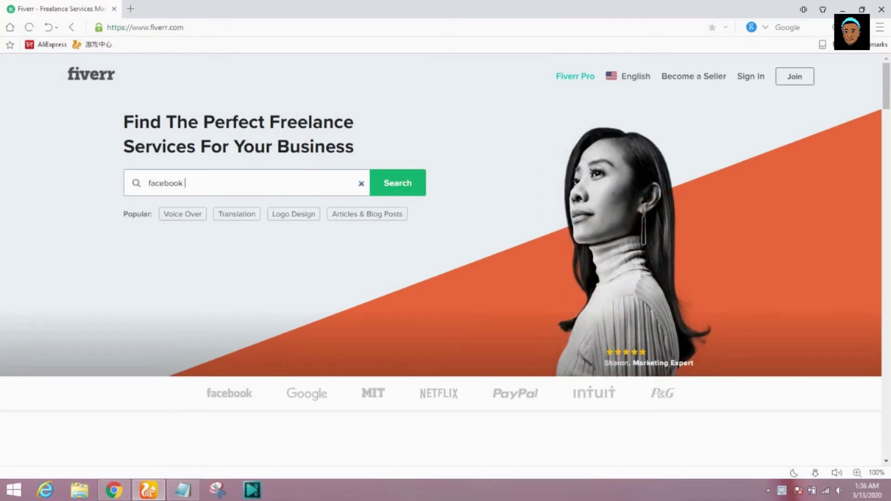
{"action": "type", "text": "o ads"}
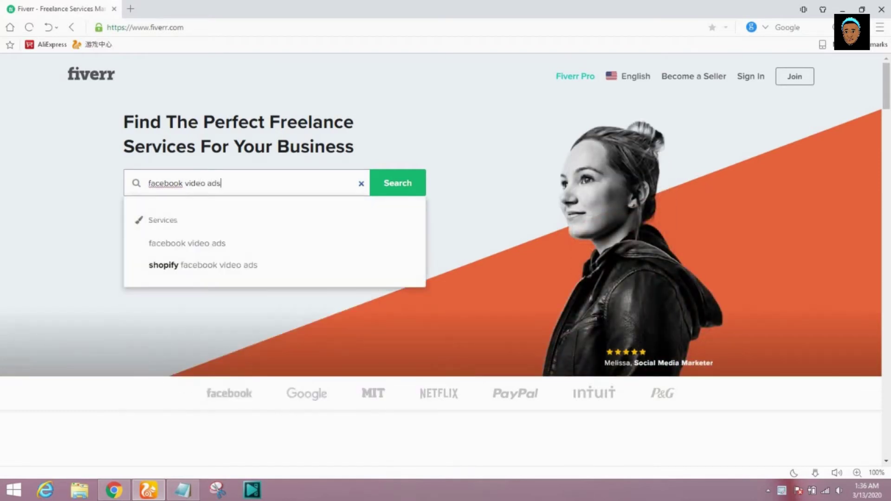
{"action": "key", "text": "Down"}
{"action": "key", "text": "Return"}
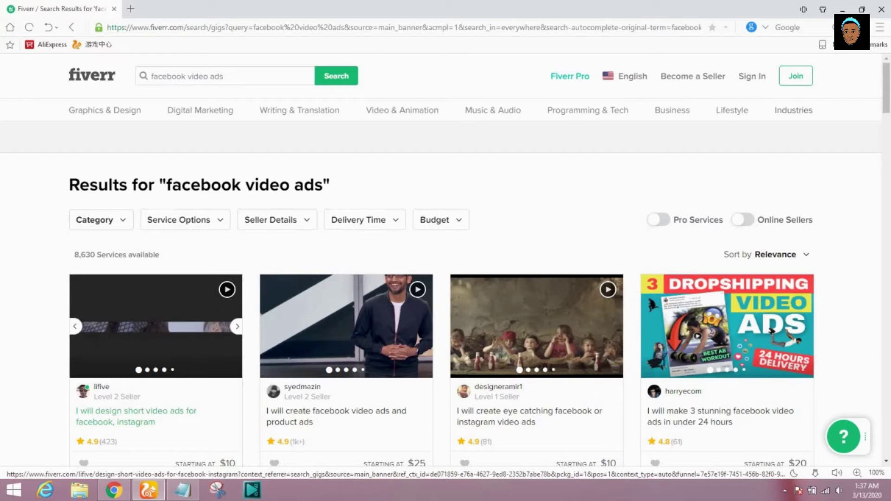
{"action": "right_click", "coordinate": [158, 321]}
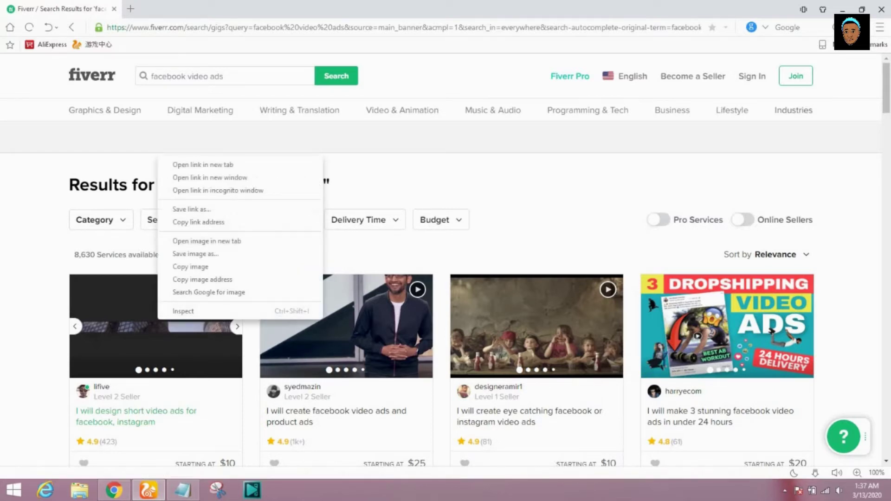
{"action": "left_click", "coordinate": [203, 165]}
{"action": "key", "text": "ctrl+Tab"}
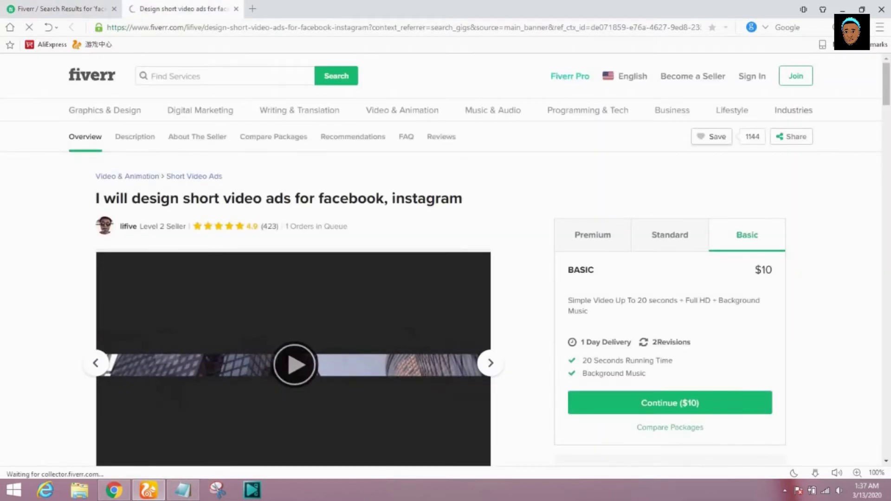
{"action": "key", "text": "ctrl+w"}
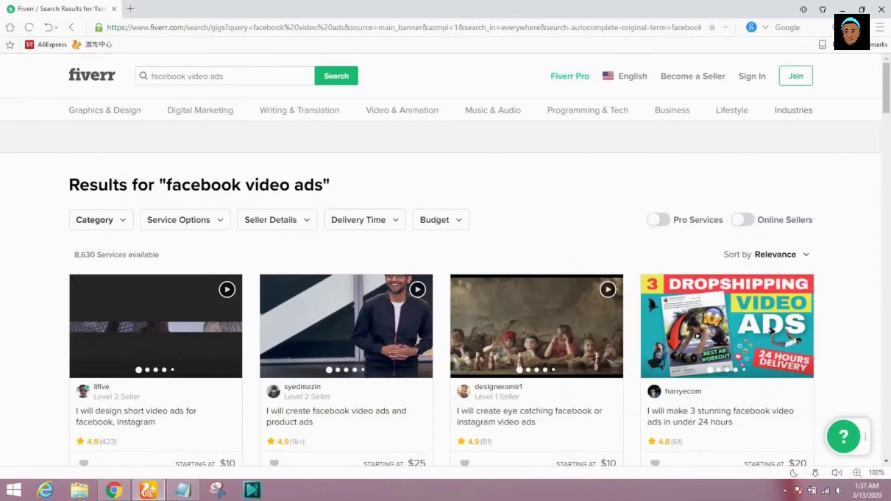
{"action": "right_click", "coordinate": [350, 324]}
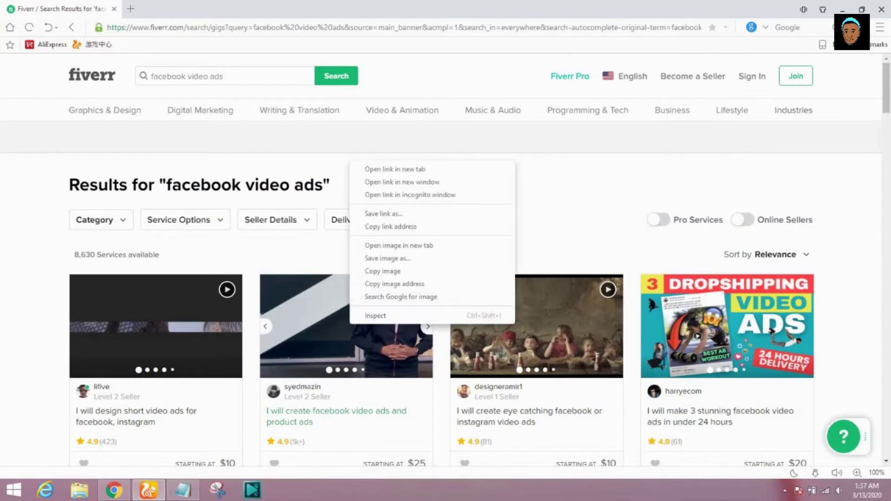
{"action": "left_click", "coordinate": [395, 169]}
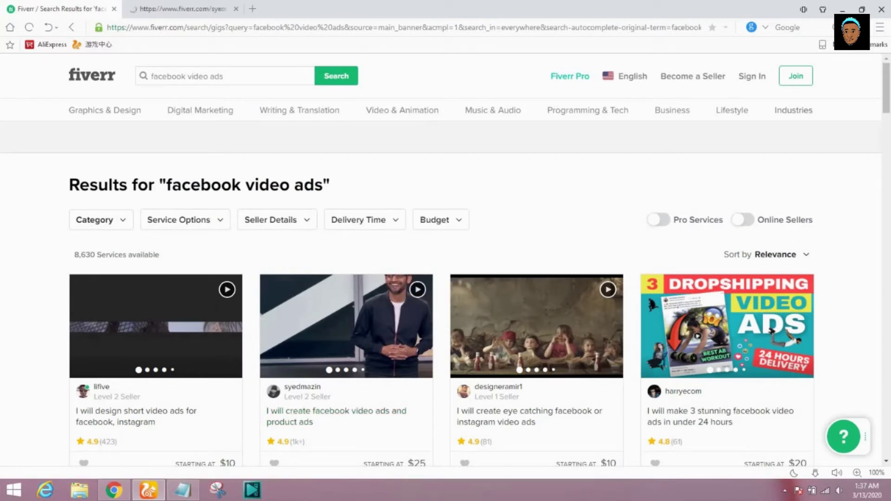
{"action": "left_click", "coordinate": [186, 8]}
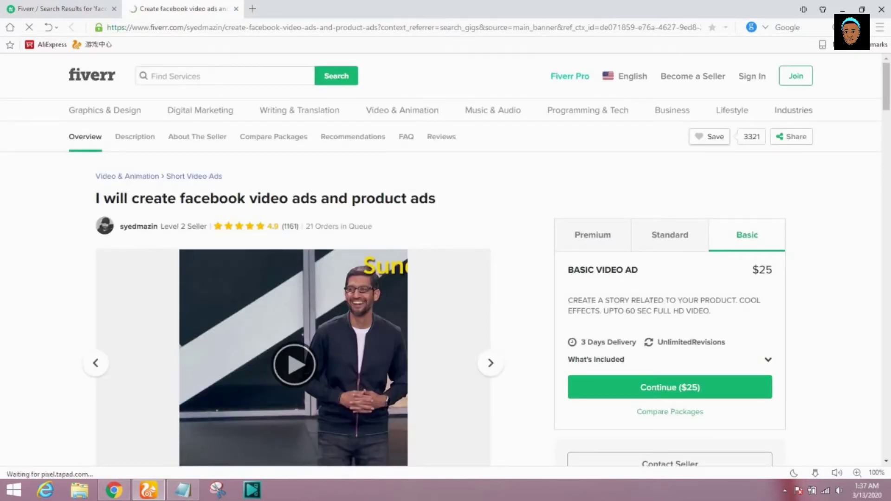
{"action": "left_click", "coordinate": [236, 8]}
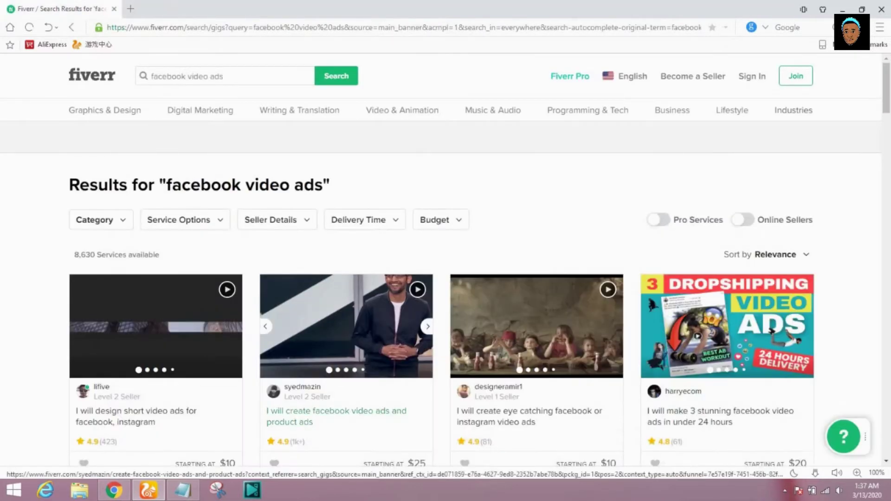
{"action": "right_click", "coordinate": [526, 304]}
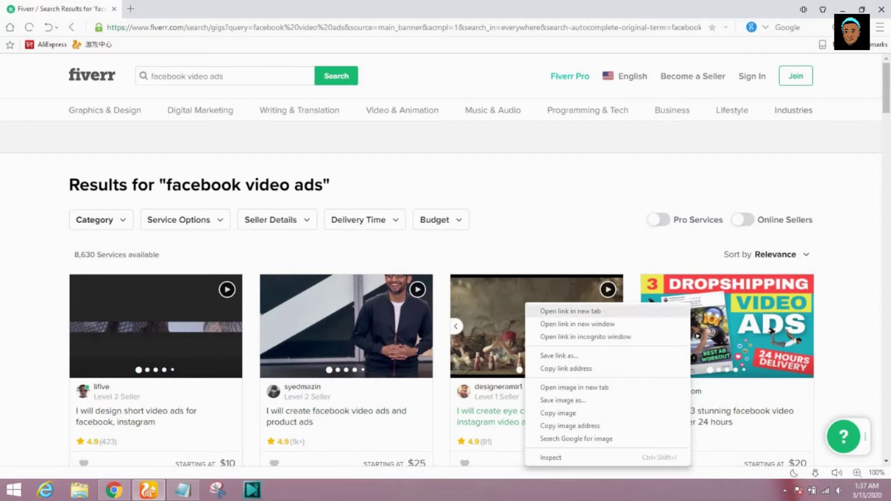
{"action": "left_click", "coordinate": [570, 311]}
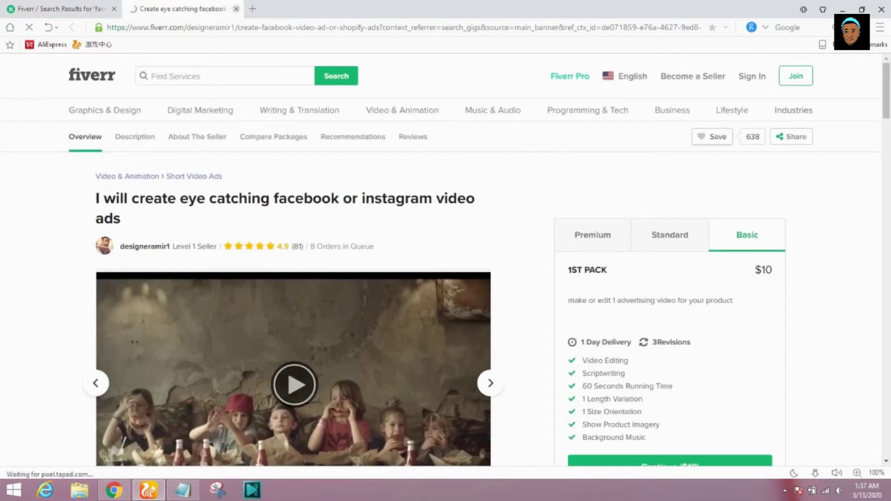
{"action": "key", "text": "ctrl+w"}
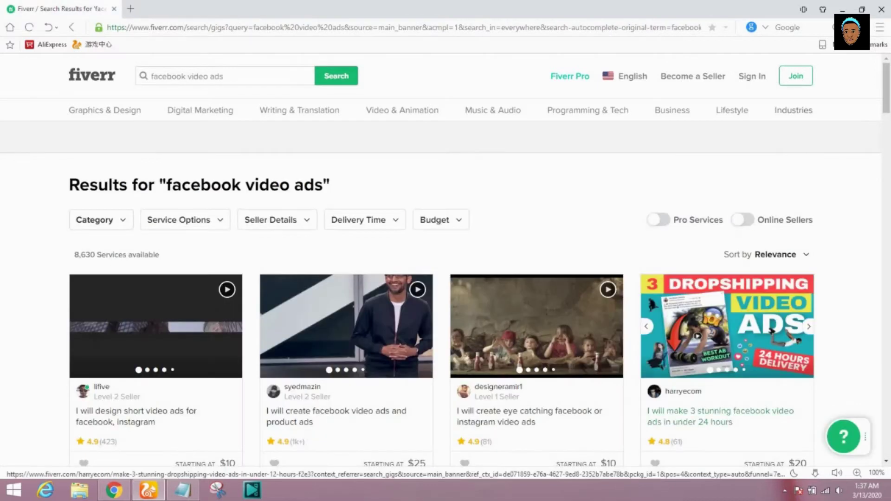
{"action": "right_click", "coordinate": [772, 331]}
{"action": "left_click", "coordinate": [754, 177]}
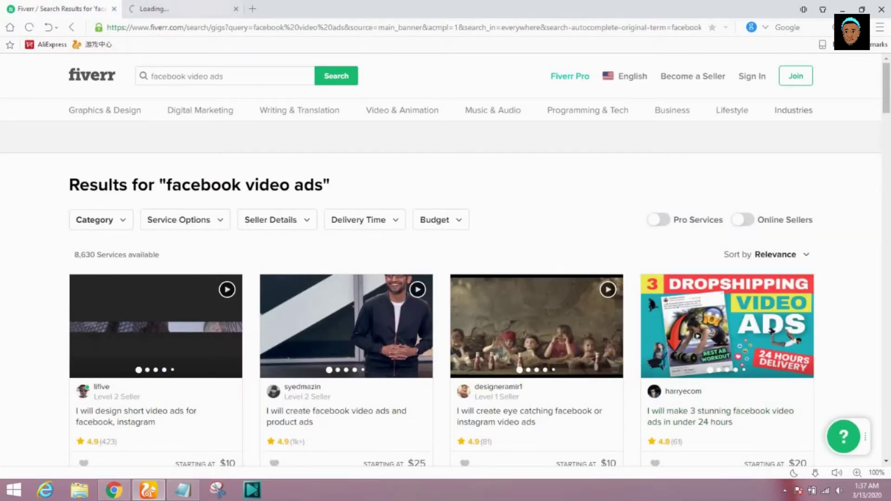
{"action": "left_click", "coordinate": [181, 8]}
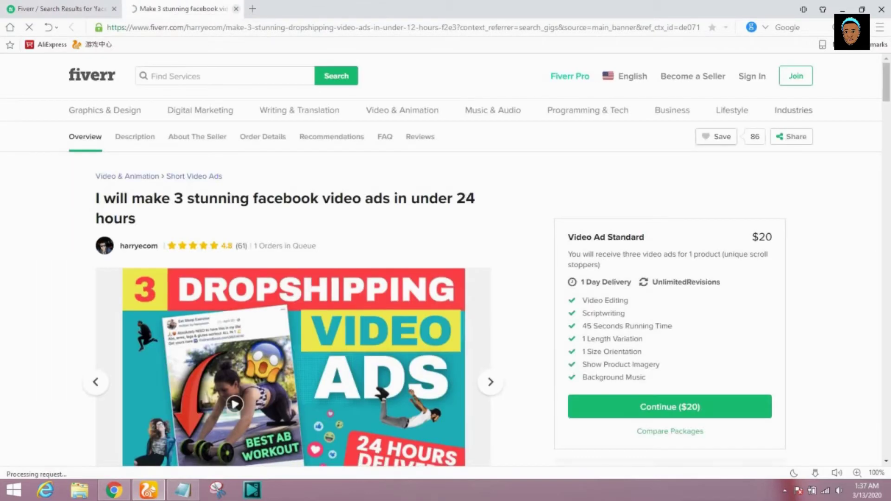
{"action": "key", "text": "ctrl+w"}
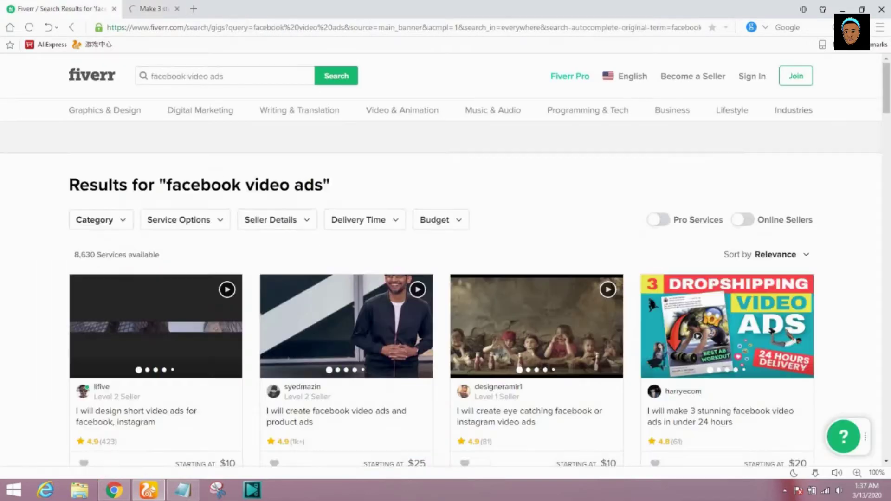
{"action": "scroll", "coordinate": [336, 195], "scroll_direction": "down", "scroll_amount": 5}
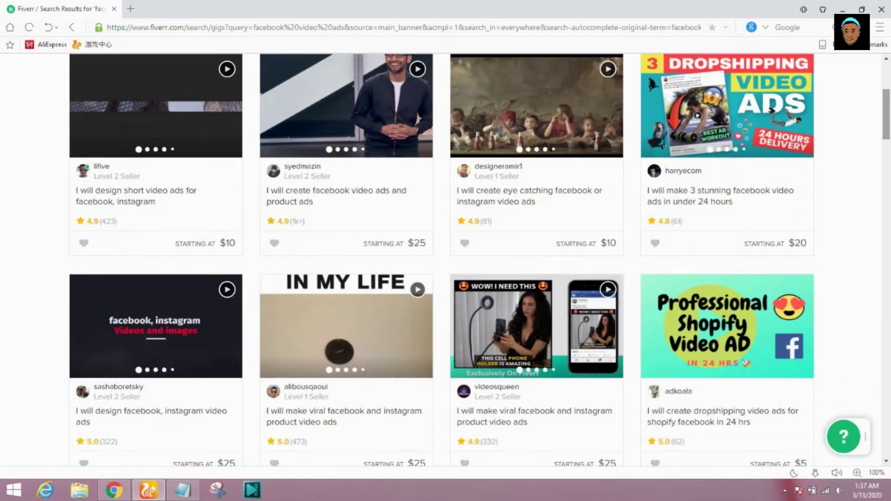
{"action": "right_click", "coordinate": [163, 297]}
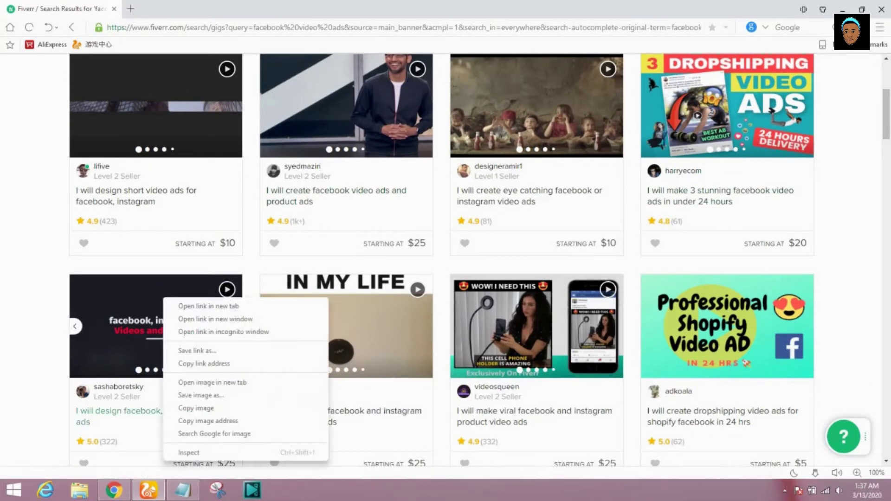
{"action": "left_click", "coordinate": [208, 306]}
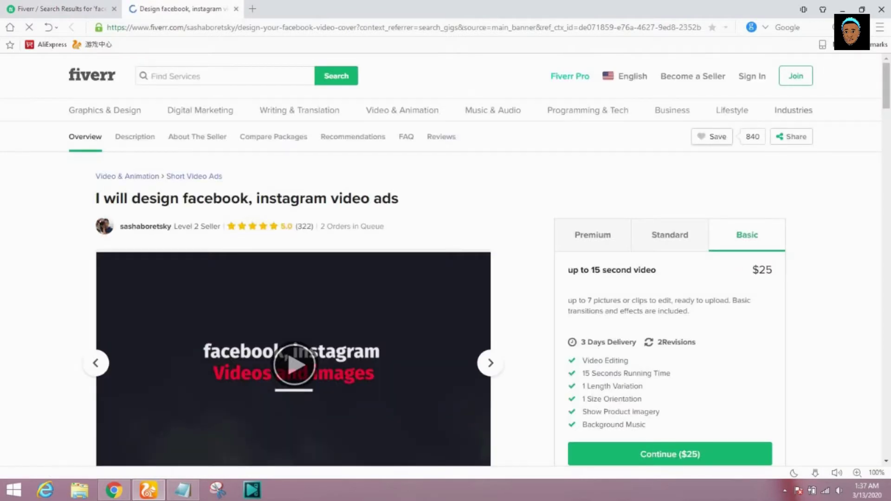
{"action": "key", "text": "ctrl+w"}
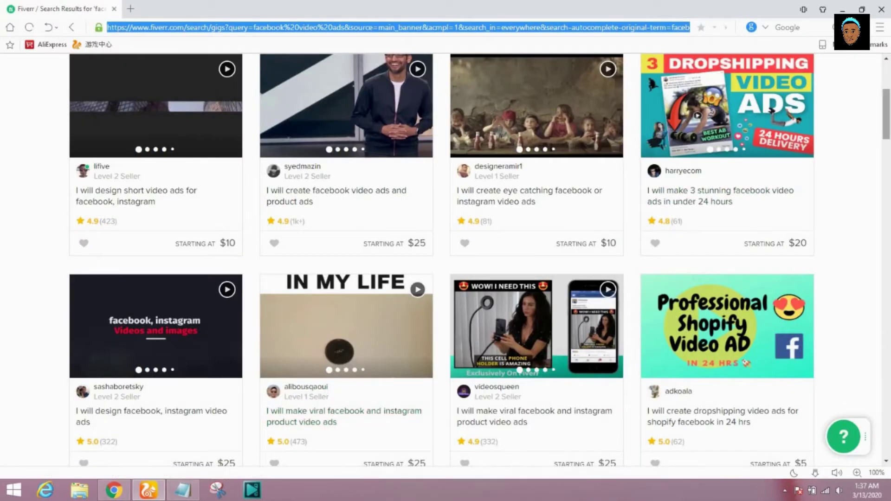
{"action": "scroll", "coordinate": [344, 415], "scroll_direction": "up", "scroll_amount": 1}
{"action": "scroll", "coordinate": [441, 260], "scroll_direction": "up", "scroll_amount": 4}
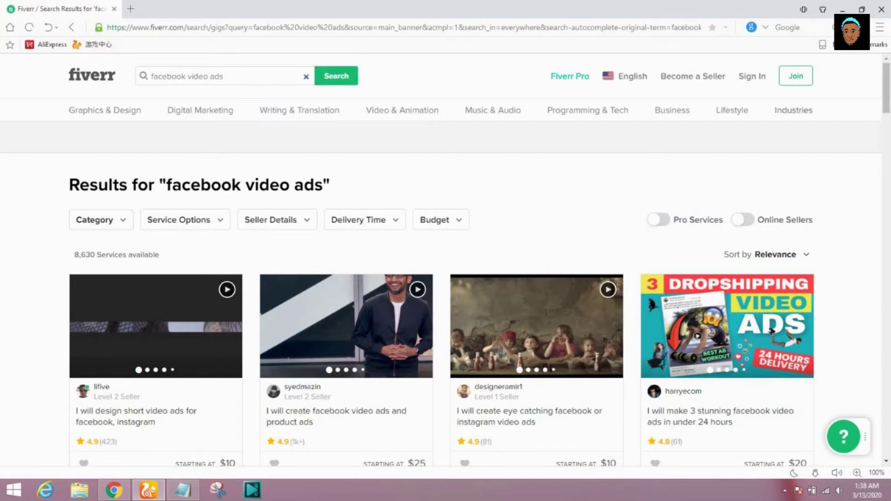
{"action": "left_click", "coordinate": [209, 76]}
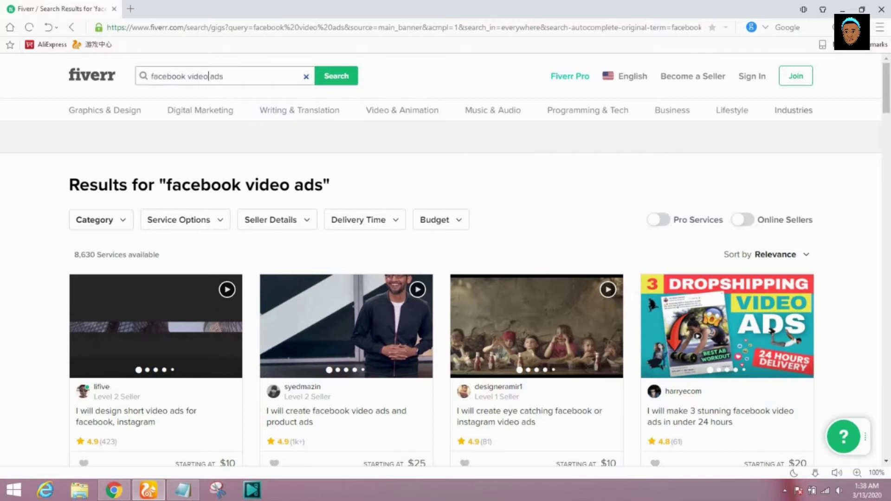
{"action": "left_click_drag", "start_coordinate": [208, 76], "coordinate": [186, 76]}
{"action": "key", "text": "BackSpace"}
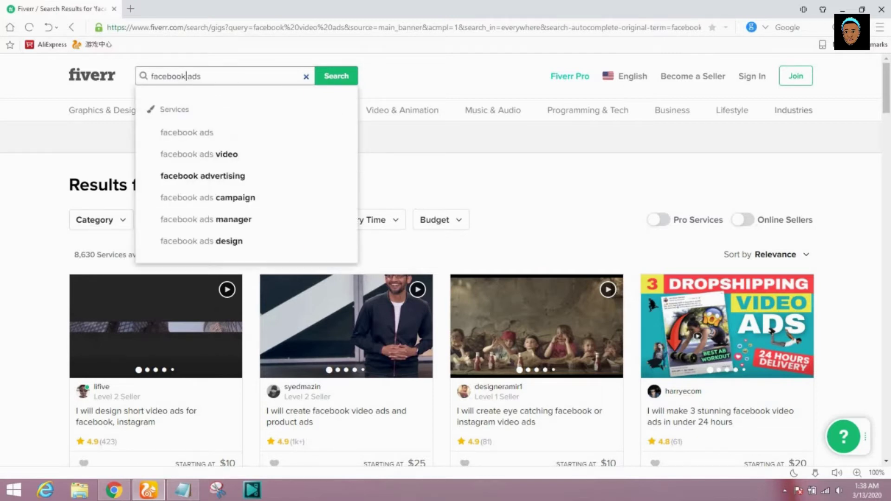
{"action": "key", "text": "Return"}
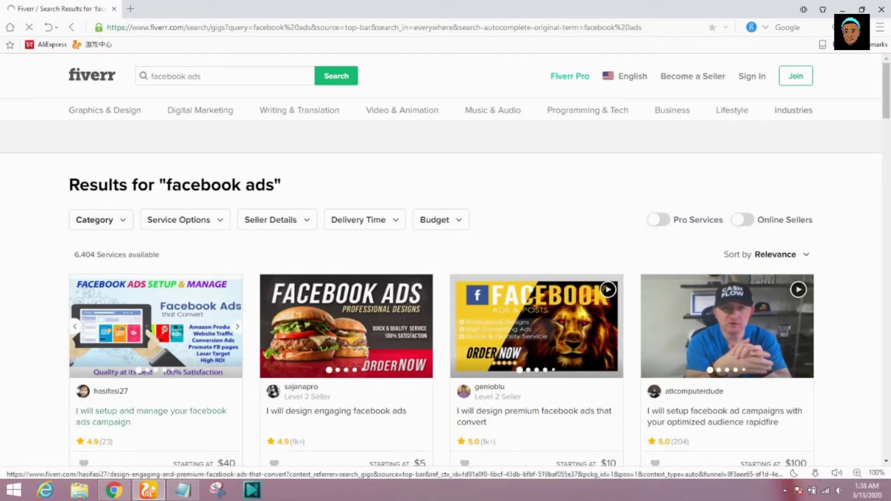
{"action": "right_click", "coordinate": [158, 334]}
{"action": "left_click", "coordinate": [186, 171]}
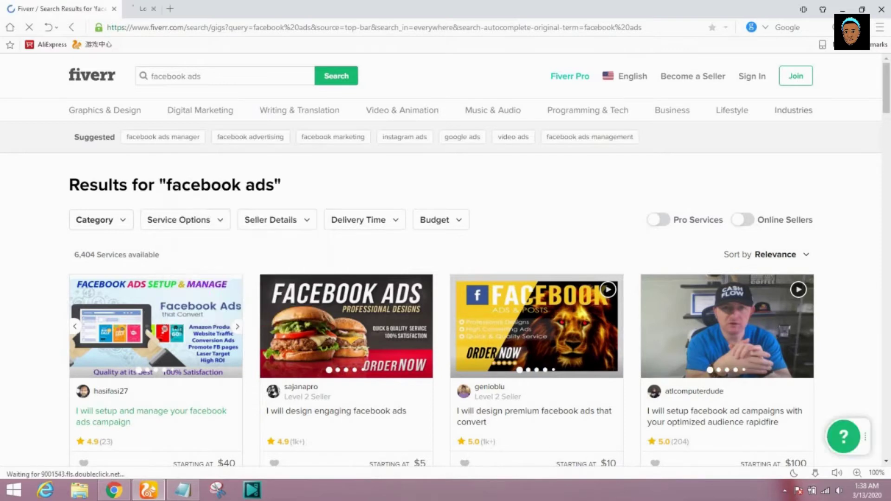
{"action": "left_click", "coordinate": [176, 8]}
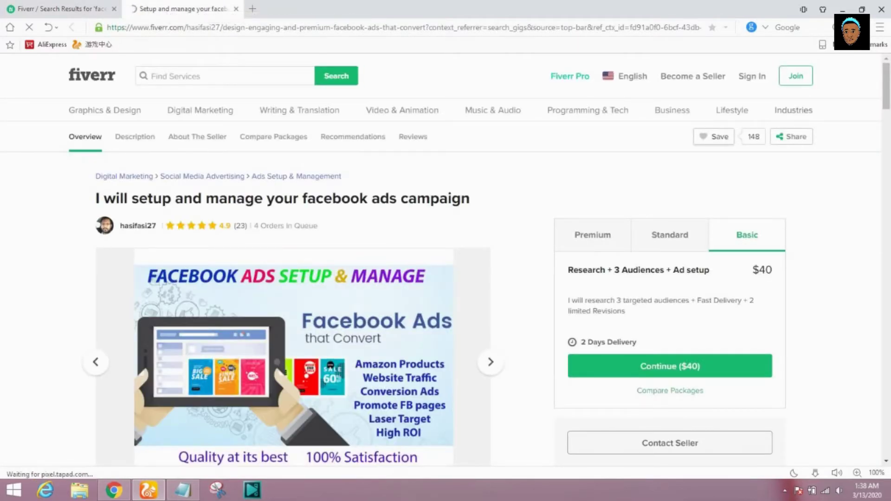
{"action": "left_click", "coordinate": [237, 8]}
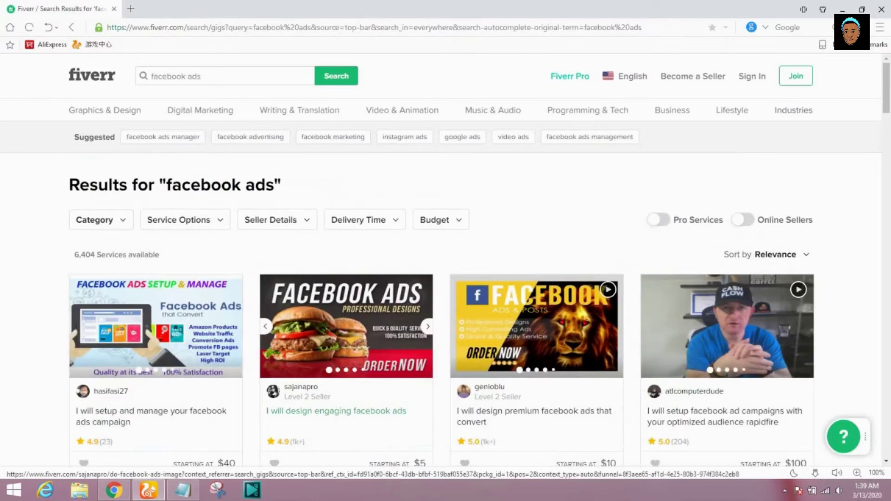
{"action": "right_click", "coordinate": [395, 328]}
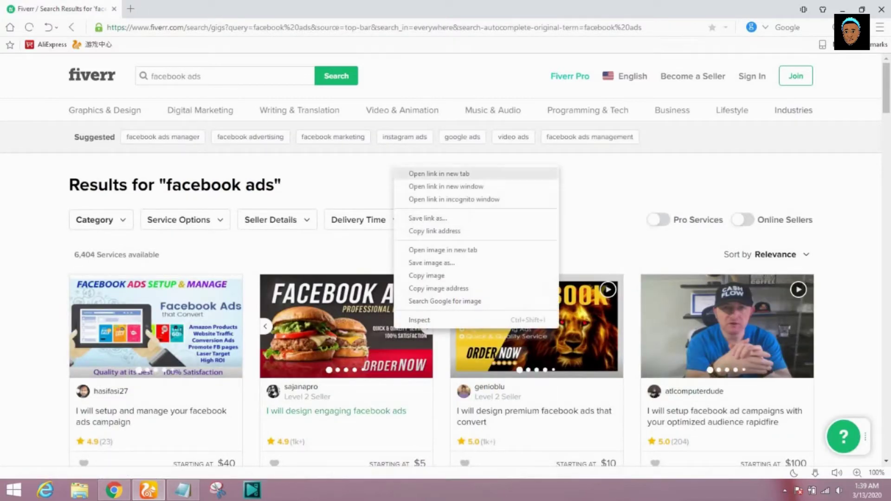
{"action": "left_click", "coordinate": [439, 174]}
{"action": "left_click", "coordinate": [181, 9]}
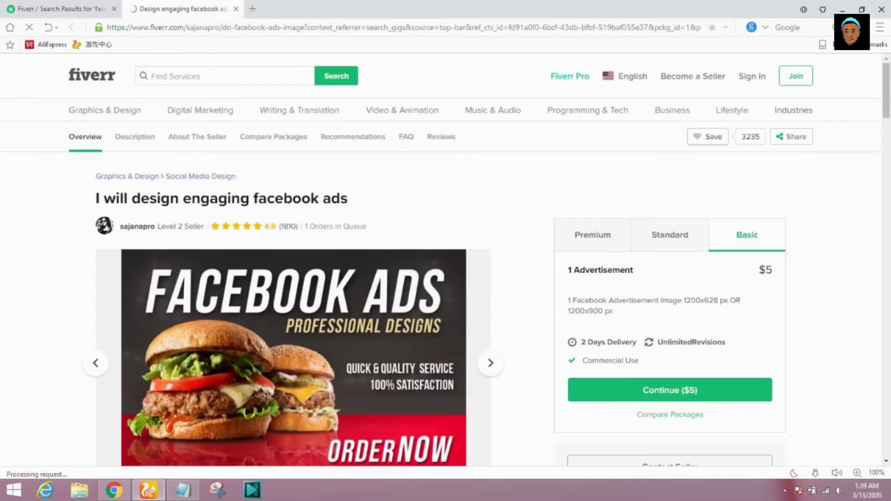
{"action": "left_click", "coordinate": [235, 8]}
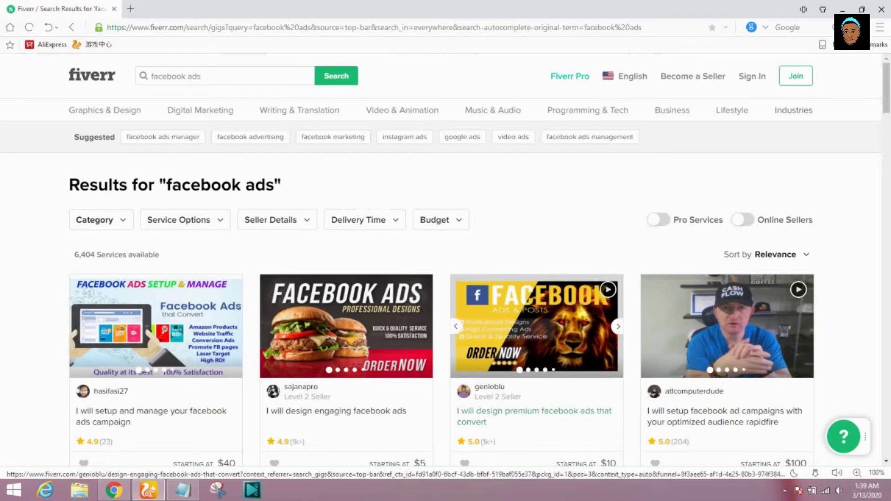
{"action": "right_click", "coordinate": [546, 309]}
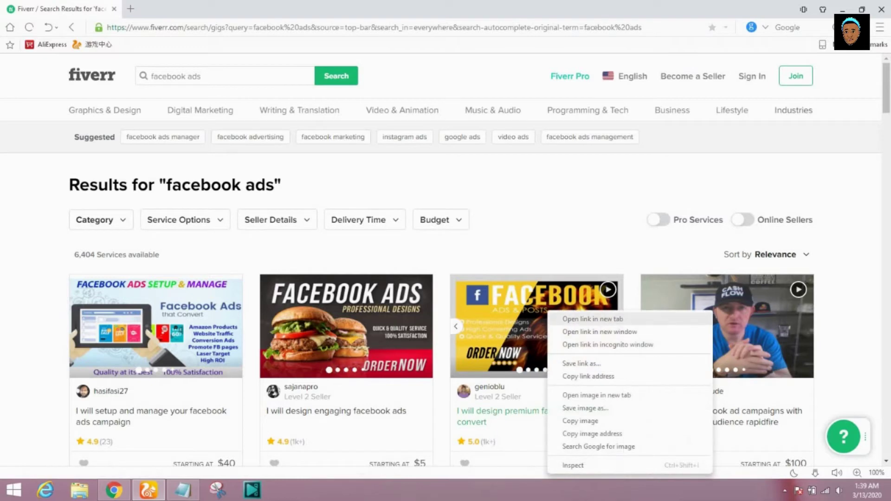
{"action": "left_click", "coordinate": [580, 318]}
{"action": "left_click", "coordinate": [181, 8]}
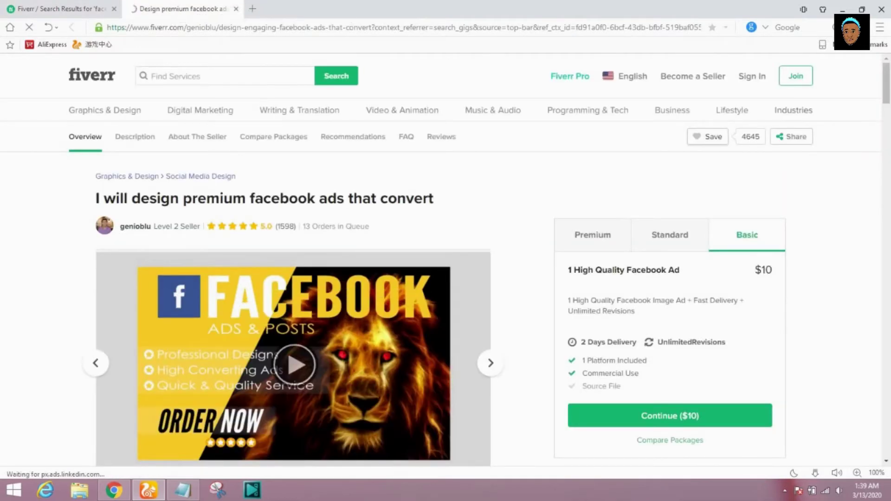
{"action": "key", "text": "ctrl+w"}
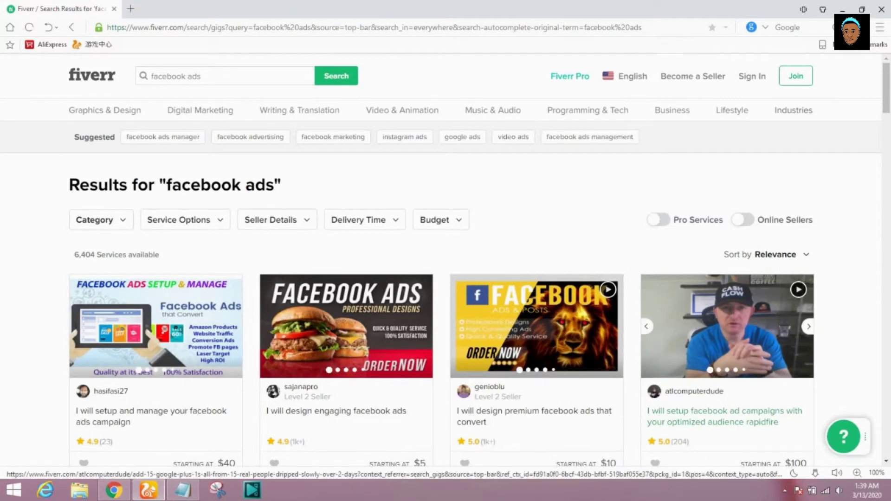
{"action": "right_click", "coordinate": [709, 296]}
{"action": "left_click", "coordinate": [753, 303]}
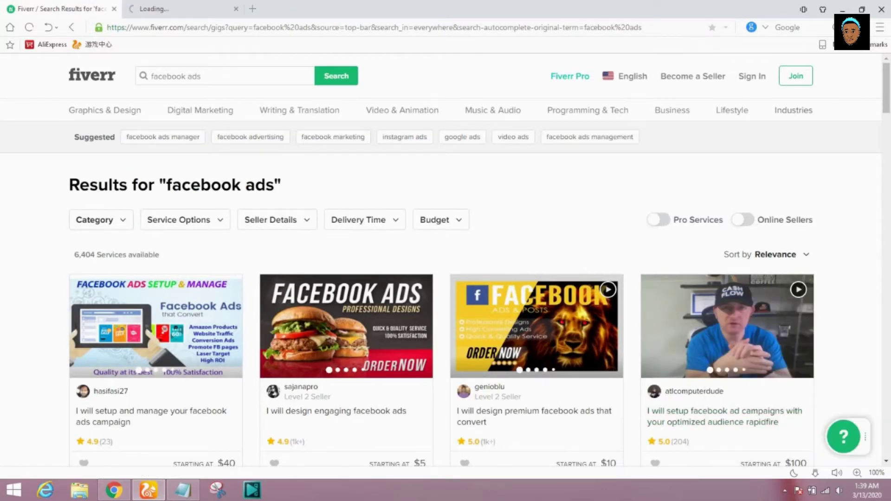
{"action": "key", "text": "ctrl+Tab"}
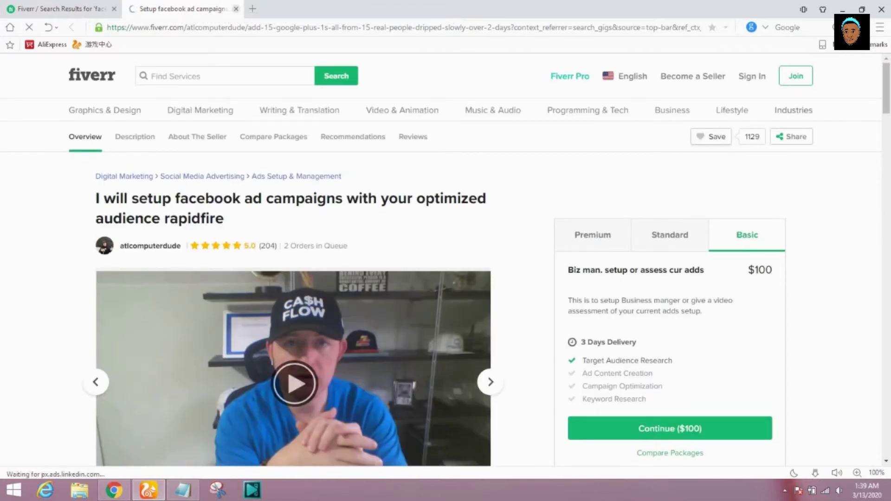
{"action": "key", "text": "ctrl+w"}
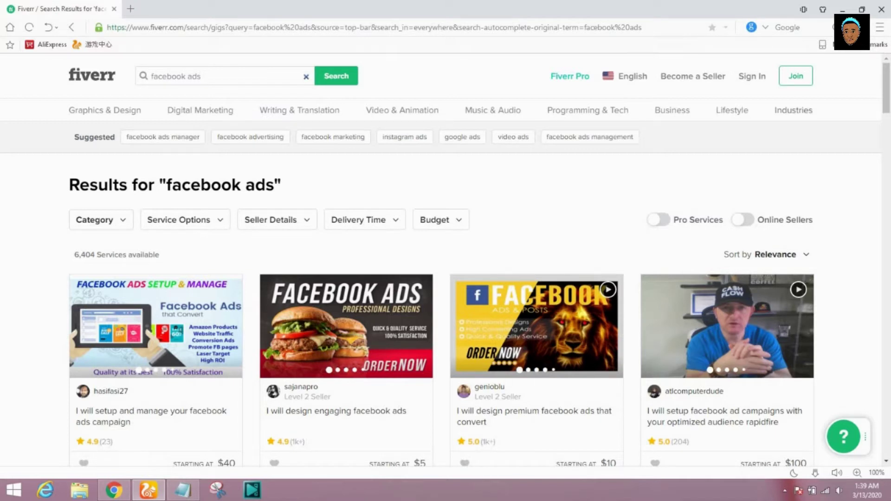
Change the search query from facebook to 'short video ads' and run it
{"action": "double_click", "coordinate": [168, 76]}
{"action": "type", "text": "sho"}
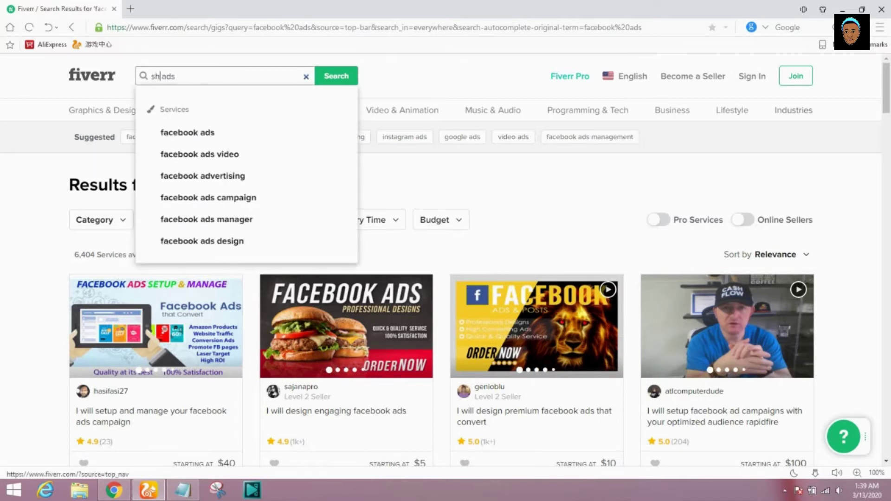
{"action": "type", "text": "rt video"}
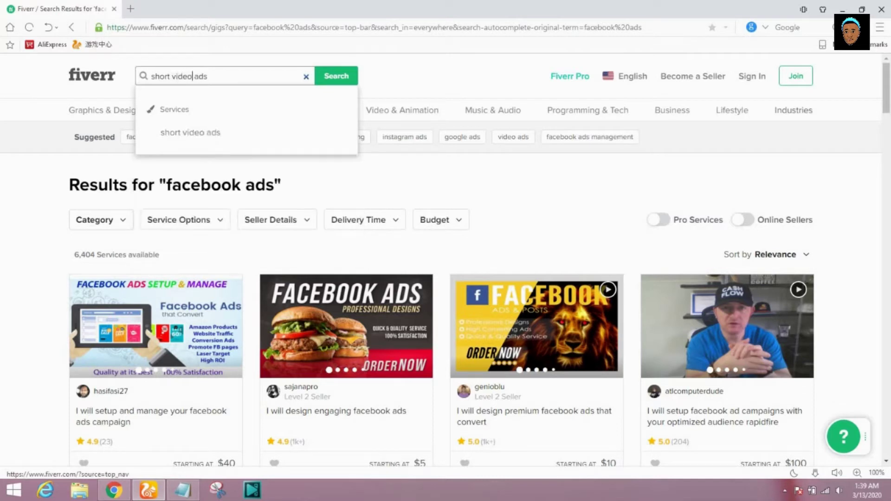
{"action": "key", "text": "Return"}
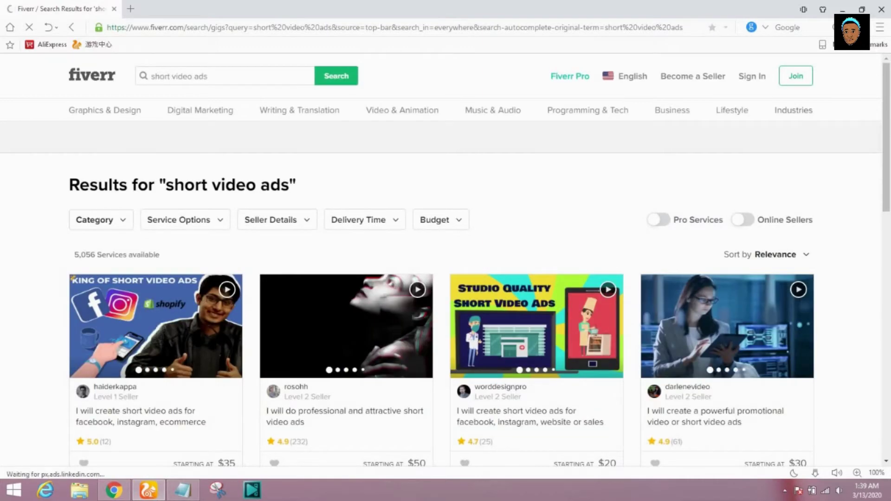
Review the first two short video ad gigs, including the professional short video ads gig, in new tabs
{"action": "right_click", "coordinate": [156, 306]}
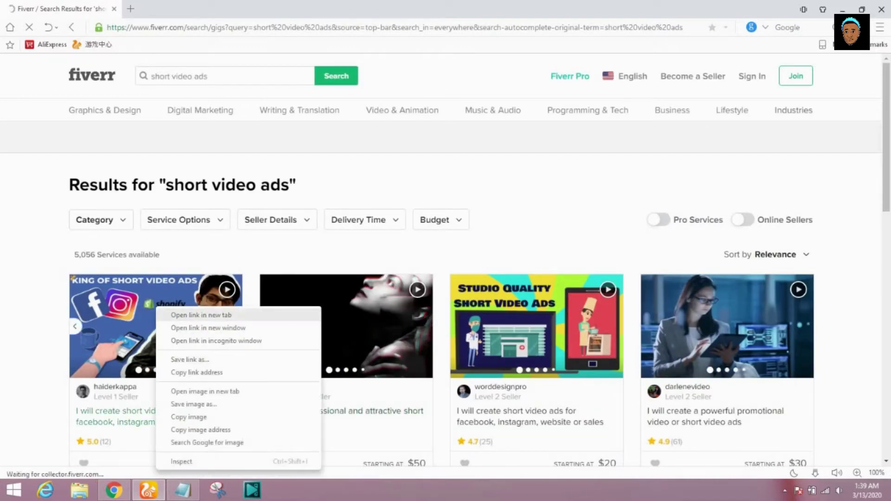
{"action": "left_click", "coordinate": [201, 315]}
{"action": "left_click", "coordinate": [177, 10]}
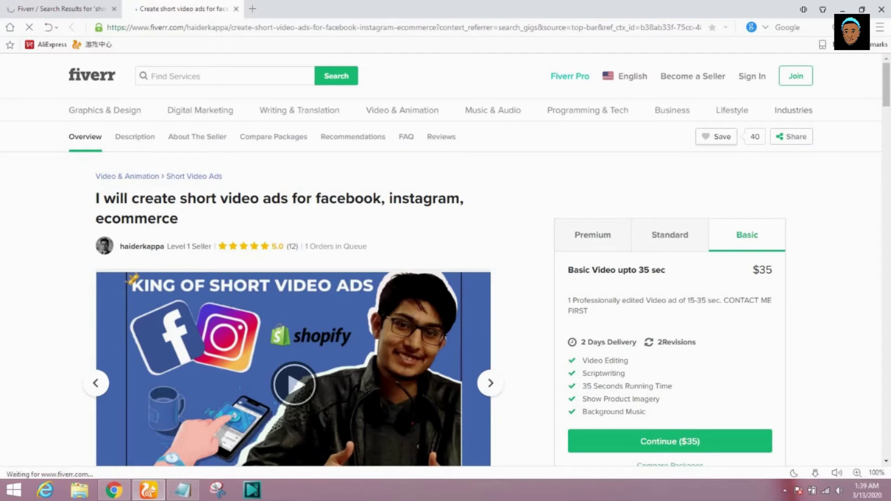
{"action": "left_click", "coordinate": [236, 9]}
{"action": "right_click", "coordinate": [351, 325]}
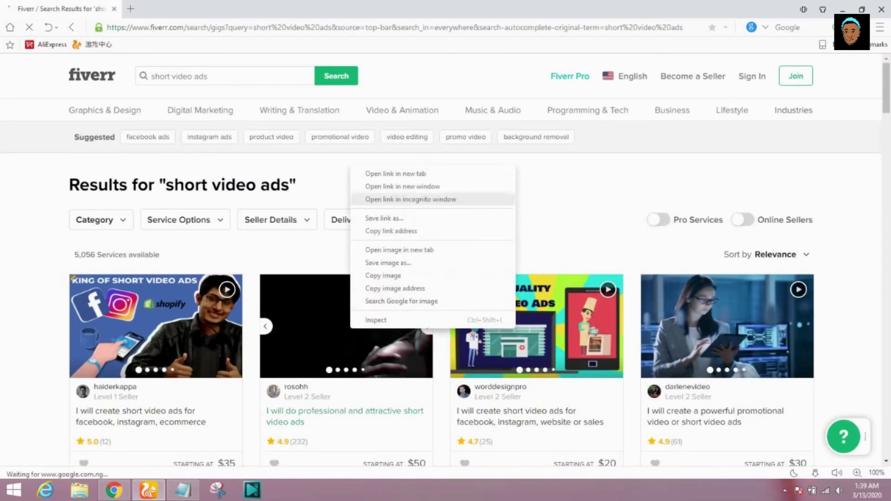
{"action": "left_click", "coordinate": [400, 200]}
{"action": "left_click", "coordinate": [181, 7]}
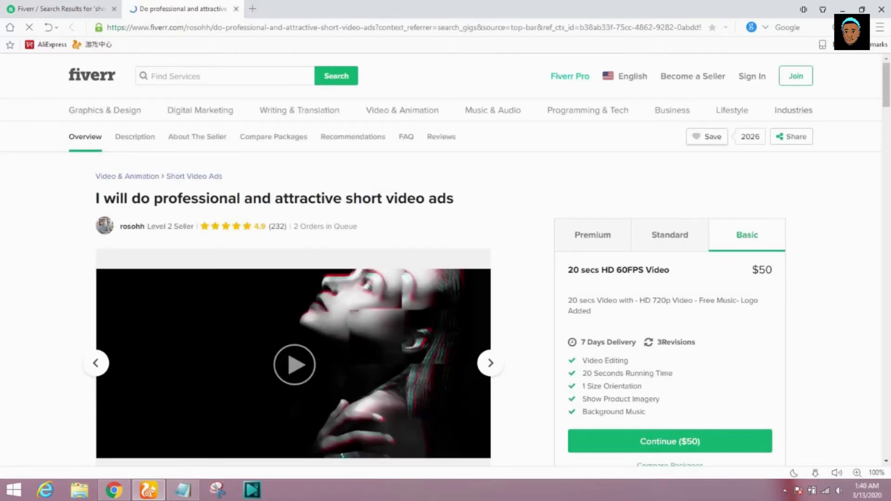
{"action": "left_click", "coordinate": [236, 8]}
Review the studio quality video ads and promotional video gigs, then select the whole search query
{"action": "right_click", "coordinate": [541, 327]}
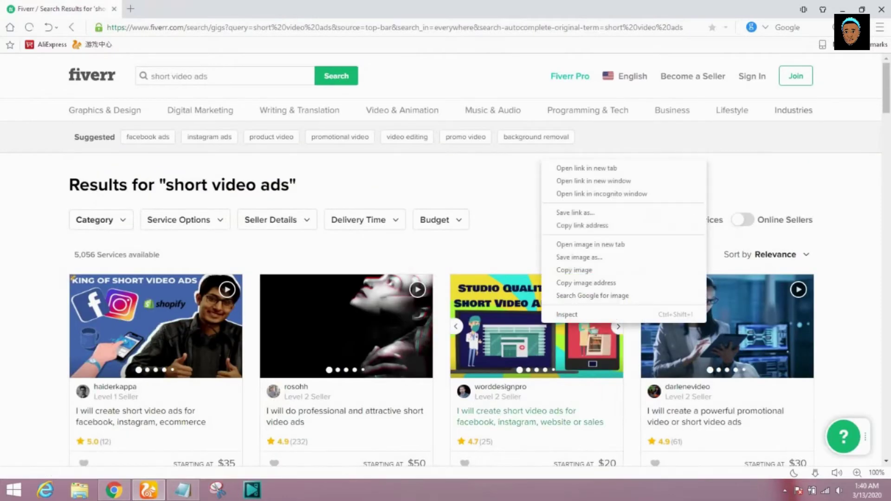
{"action": "left_click", "coordinate": [566, 169]}
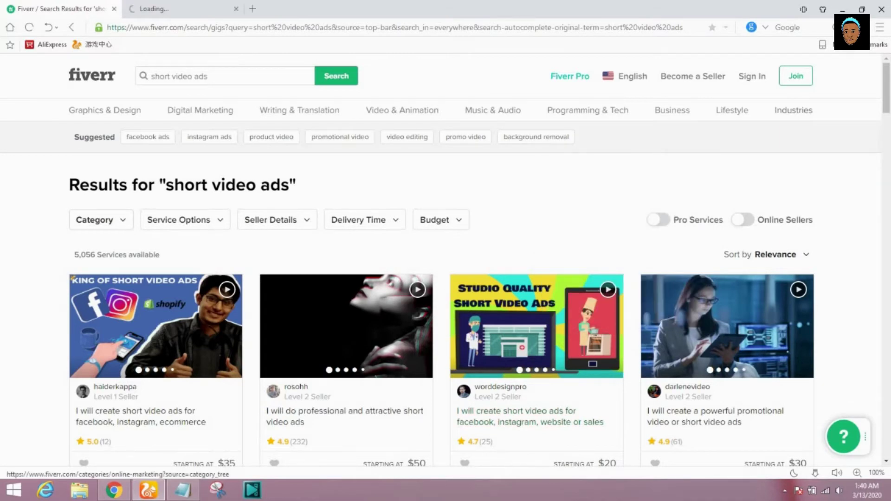
{"action": "left_click", "coordinate": [176, 8]}
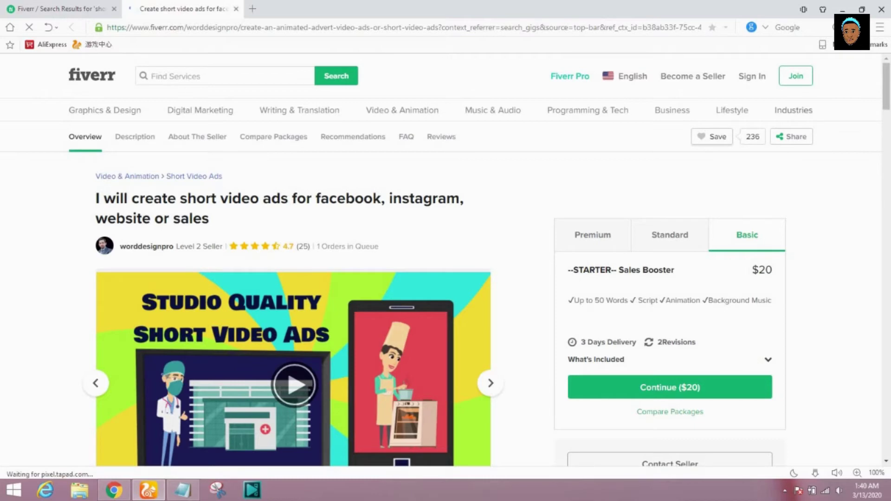
{"action": "key", "text": "ctrl+w"}
{"action": "right_click", "coordinate": [700, 417]}
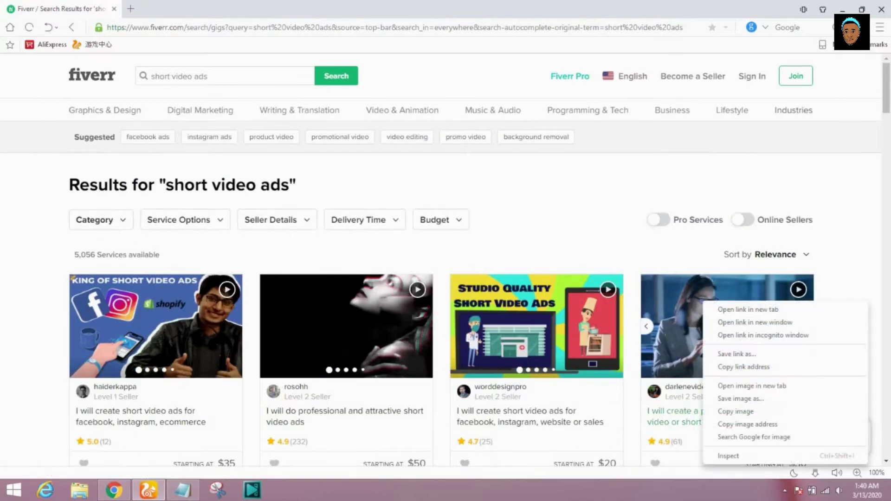
{"action": "left_click", "coordinate": [729, 308]}
{"action": "left_click", "coordinate": [181, 8]}
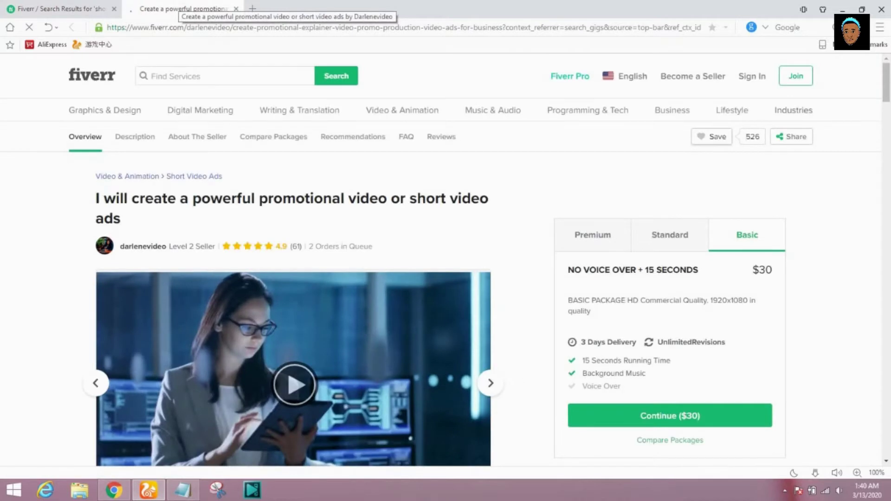
{"action": "key", "text": "ctrl+w"}
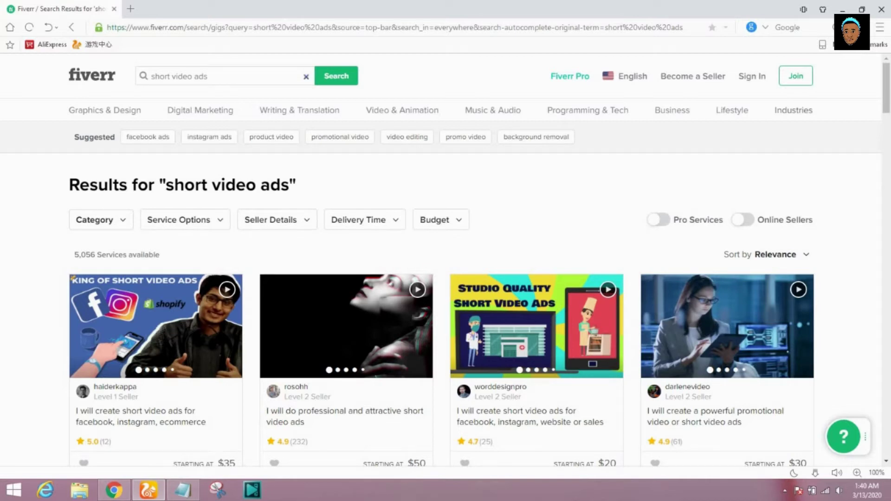
{"action": "left_click", "coordinate": [223, 76]}
Search for 'dropshipping ad' and review the first result, a shopify video ads gig
{"action": "type", "text": "d"}
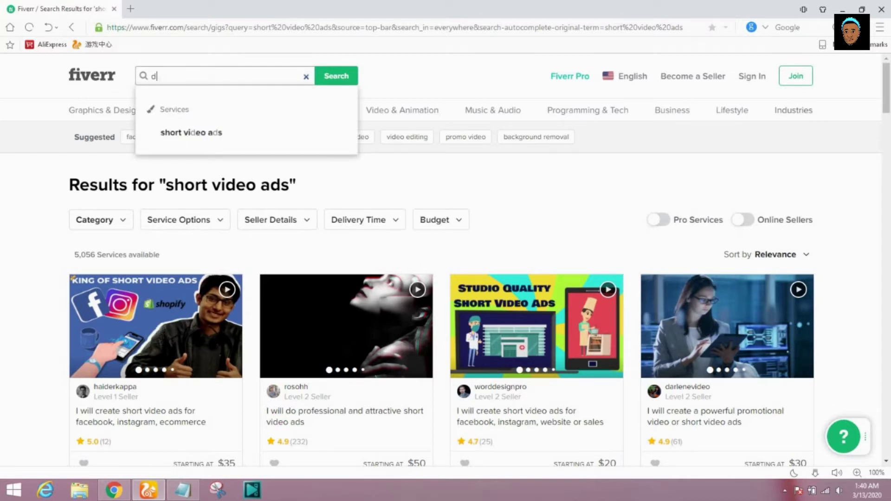
{"action": "type", "text": "ropshipping"}
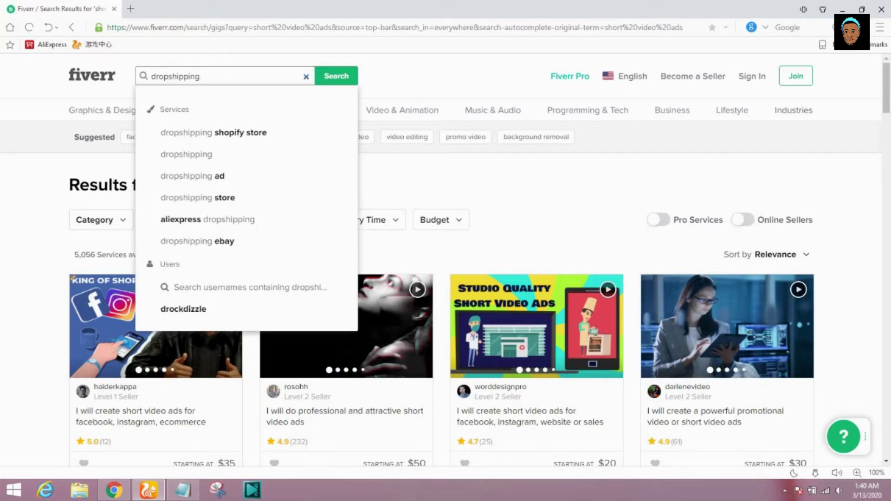
{"action": "type", "text": " ad"}
{"action": "key", "text": "Return"}
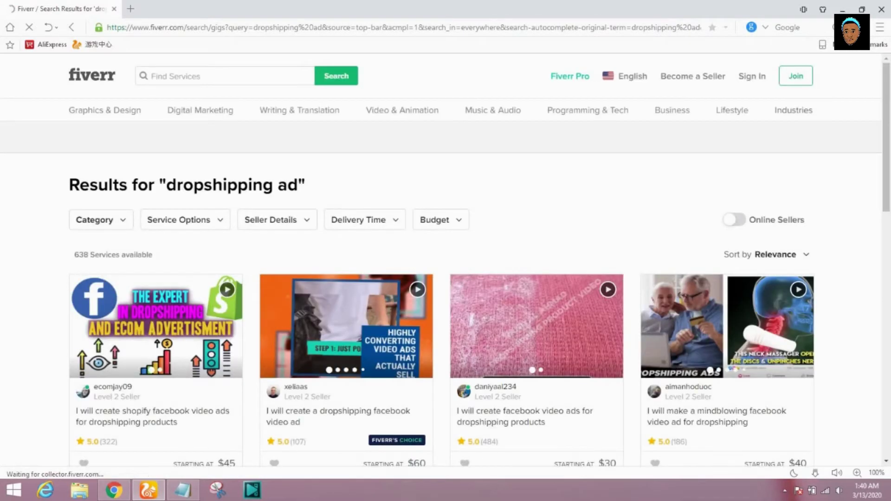
{"action": "right_click", "coordinate": [159, 313]}
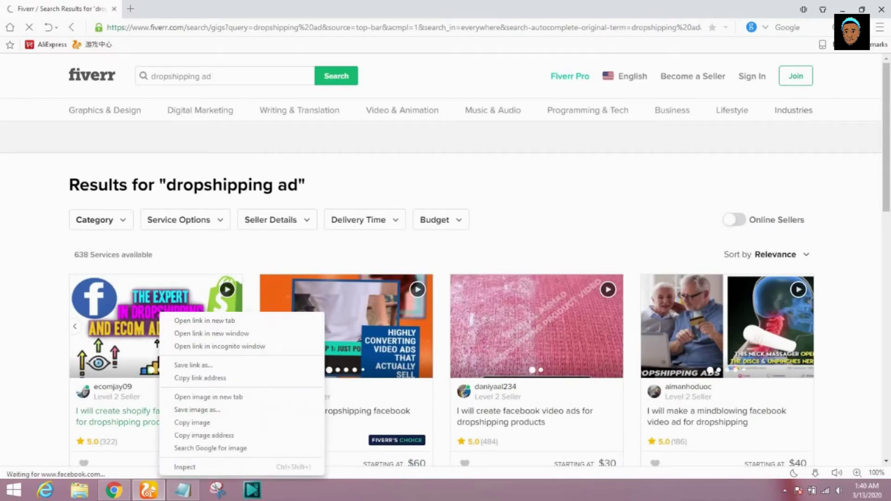
{"action": "left_click", "coordinate": [204, 320]}
{"action": "left_click", "coordinate": [218, 9]}
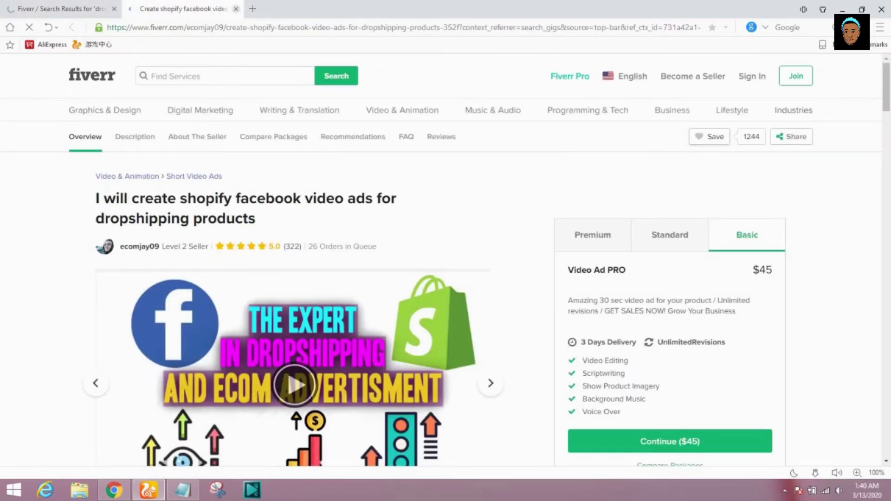
{"action": "key", "text": "ctrl+w"}
Review the dropshipping video ad and facebook video ads gigs in new tabs
{"action": "right_click", "coordinate": [330, 281]}
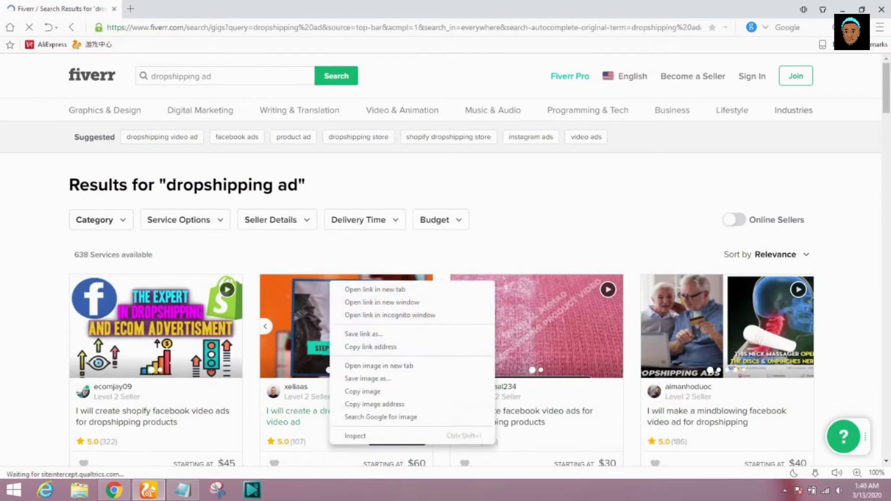
{"action": "left_click", "coordinate": [375, 290]}
{"action": "double_click", "coordinate": [239, 28]}
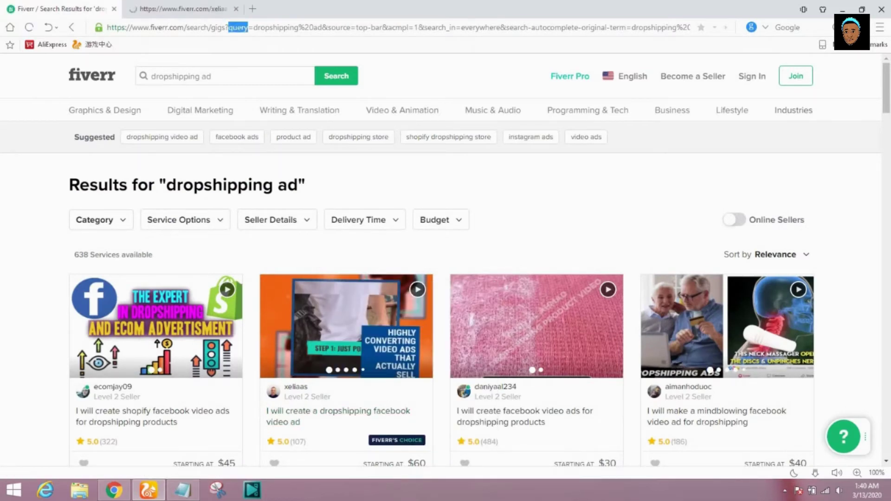
{"action": "left_click", "coordinate": [186, 9]}
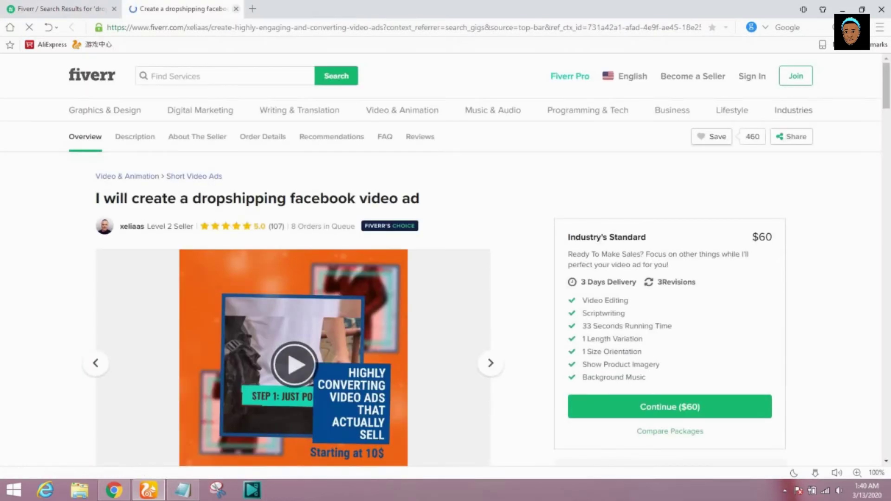
{"action": "left_click", "coordinate": [236, 9]}
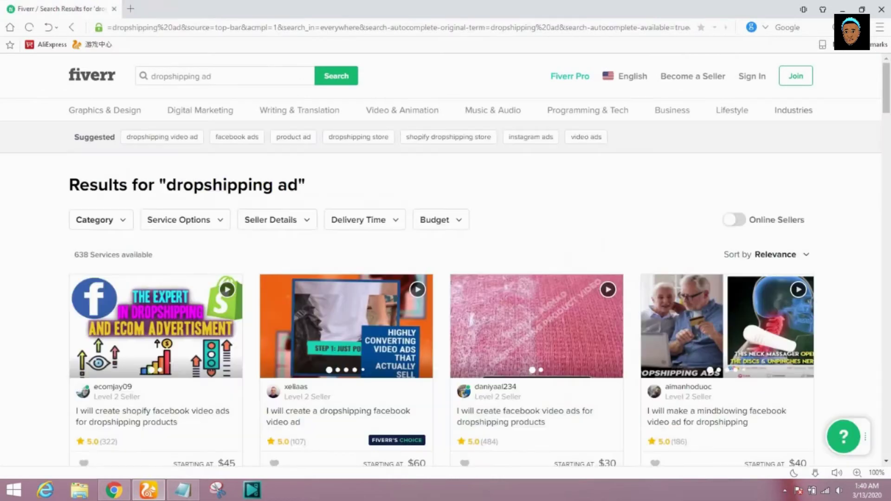
{"action": "right_click", "coordinate": [504, 335]}
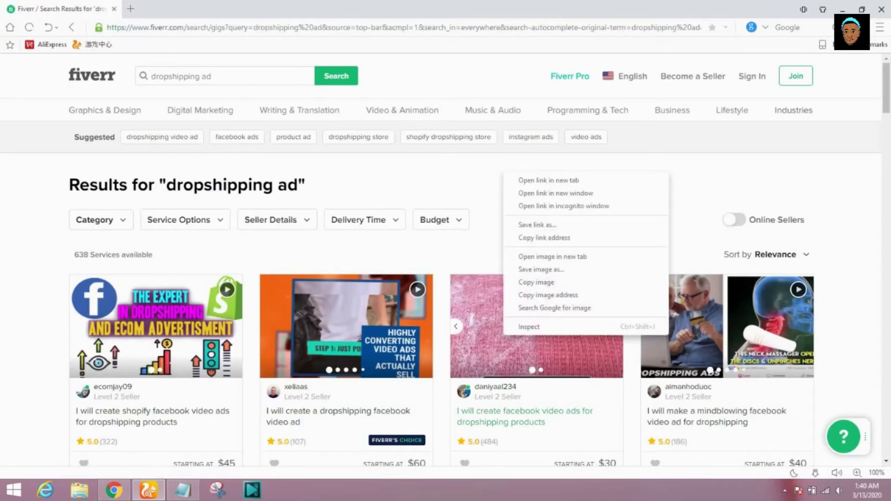
{"action": "left_click", "coordinate": [548, 181]}
{"action": "left_click", "coordinate": [181, 9]}
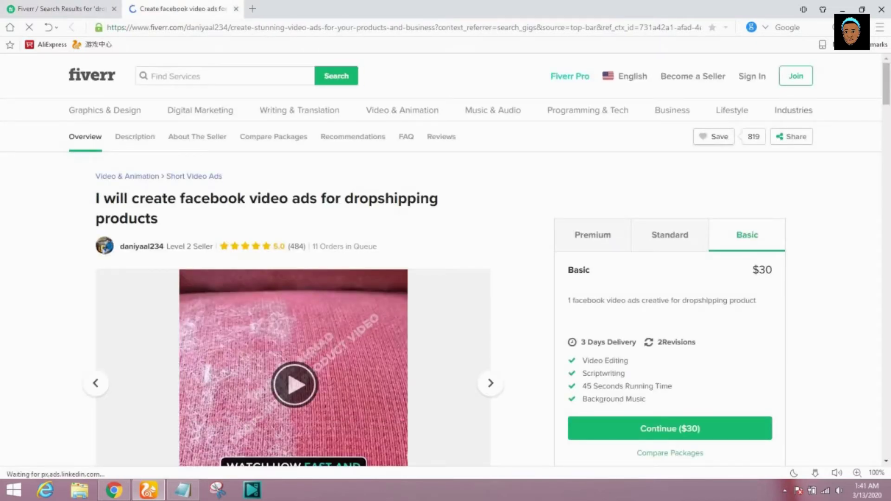
{"action": "key", "text": "ctrl+w"}
Review the mindblowing facebook video ad gig, then close its tab
{"action": "right_click", "coordinate": [684, 326]}
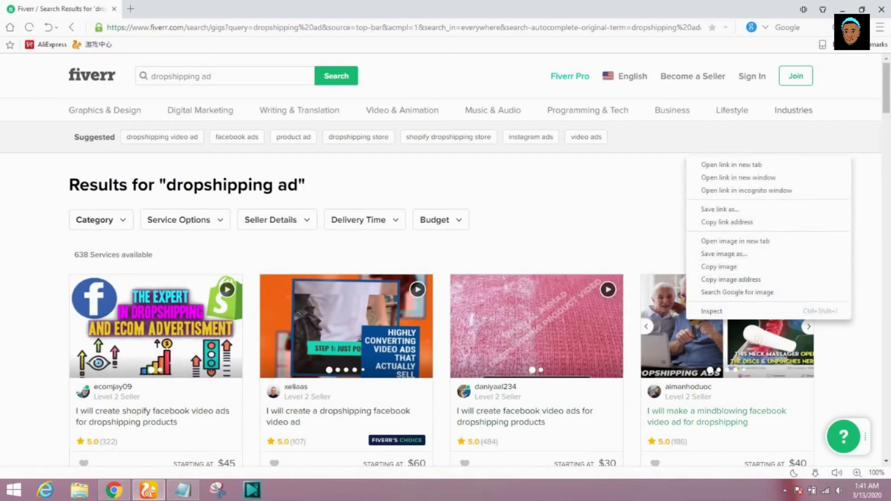
{"action": "left_click", "coordinate": [715, 166]}
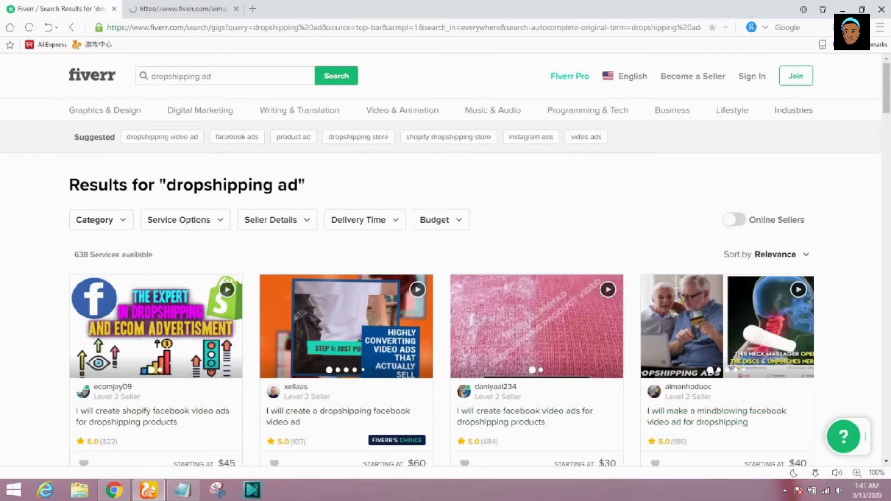
{"action": "key", "text": "ctrl+Tab"}
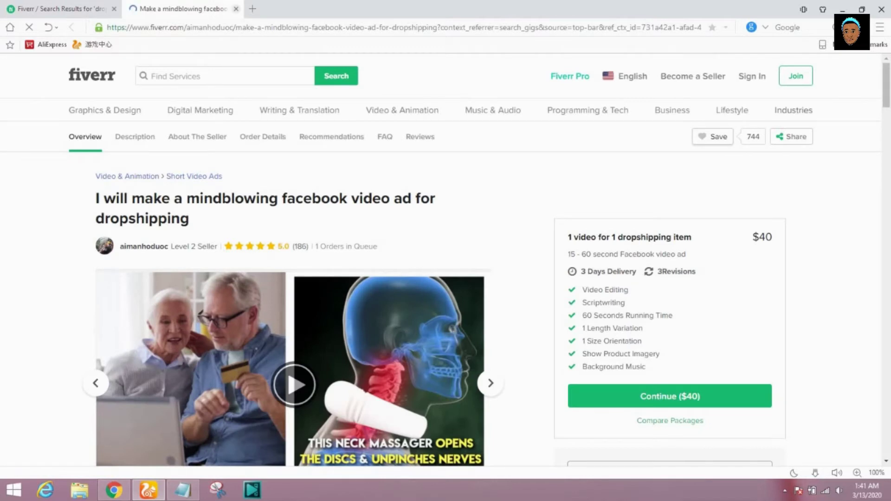
{"action": "key", "text": "ctrl+w"}
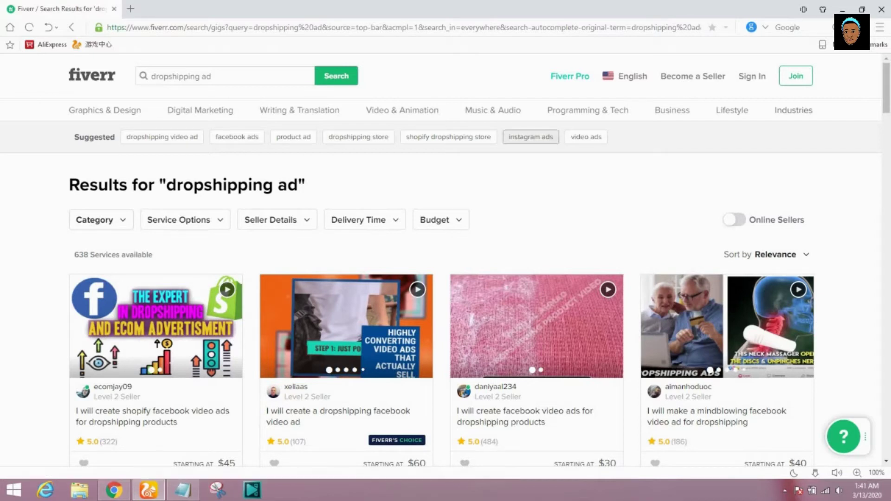
Switch to the 'video ads' suggested search and review the studio's complete video ad gig
{"action": "left_click", "coordinate": [586, 137]}
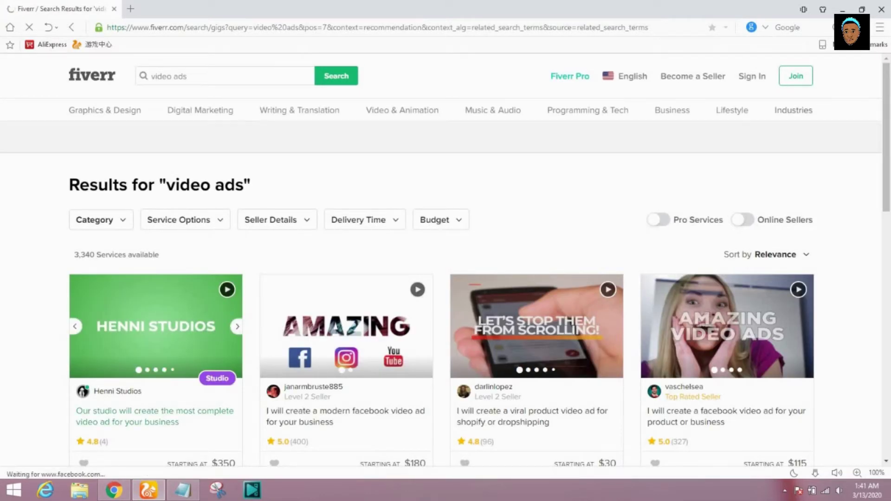
{"action": "right_click", "coordinate": [122, 315]}
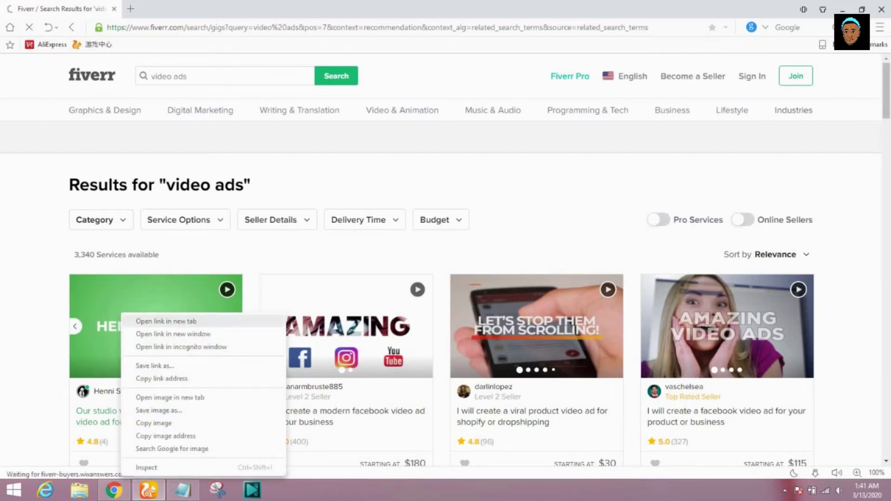
{"action": "left_click", "coordinate": [166, 321]}
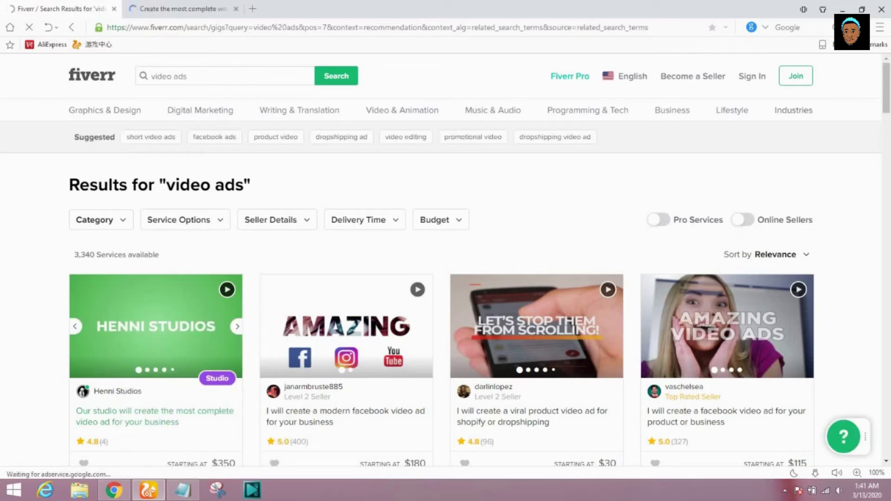
{"action": "key", "text": "ctrl+Tab"}
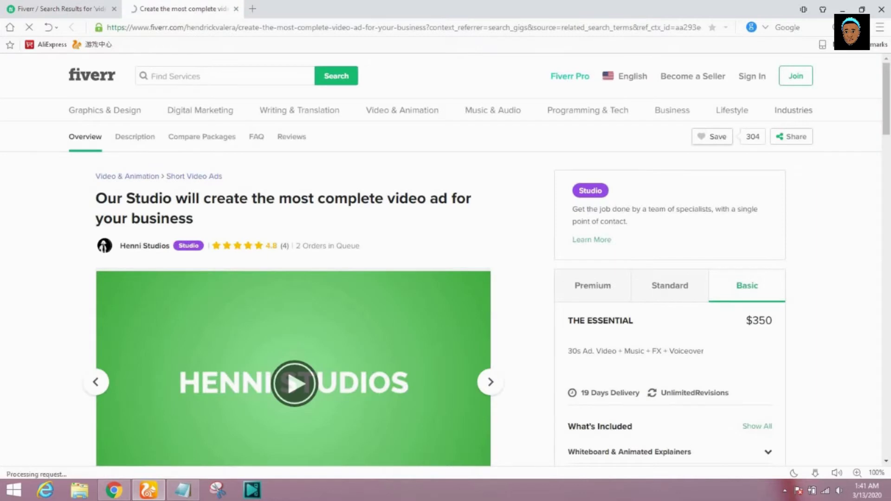
{"action": "key", "text": "ctrl+w"}
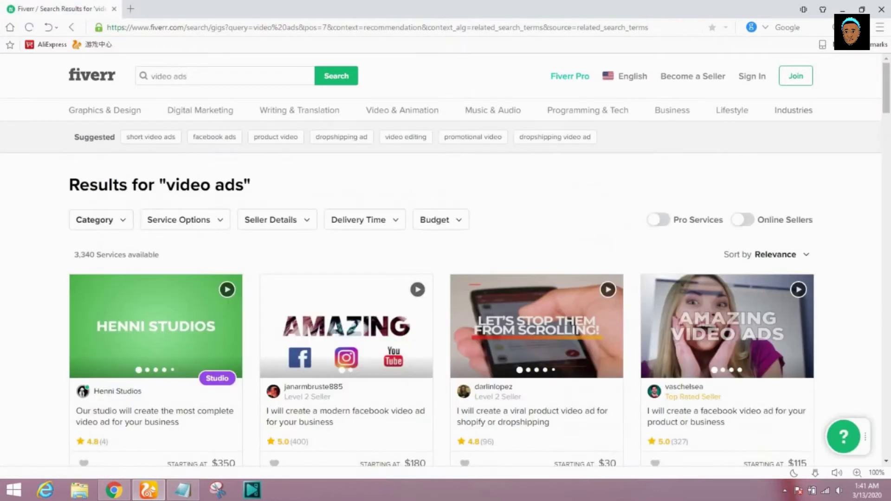
Review the modern facebook video ad and viral product video ad gigs
{"action": "right_click", "coordinate": [346, 300]}
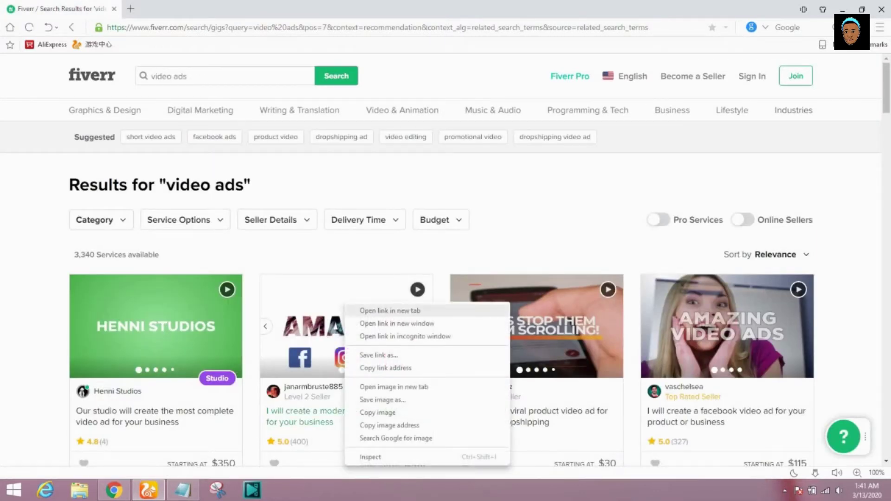
{"action": "left_click", "coordinate": [367, 310]}
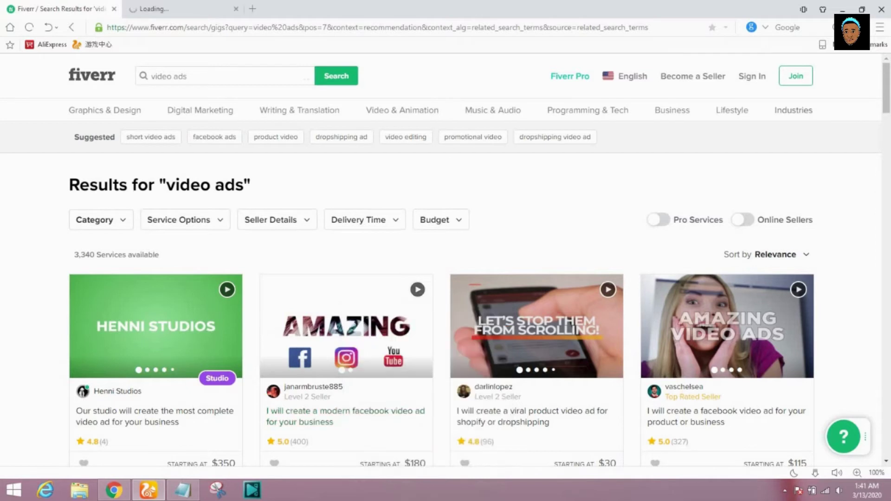
{"action": "left_click", "coordinate": [186, 9]}
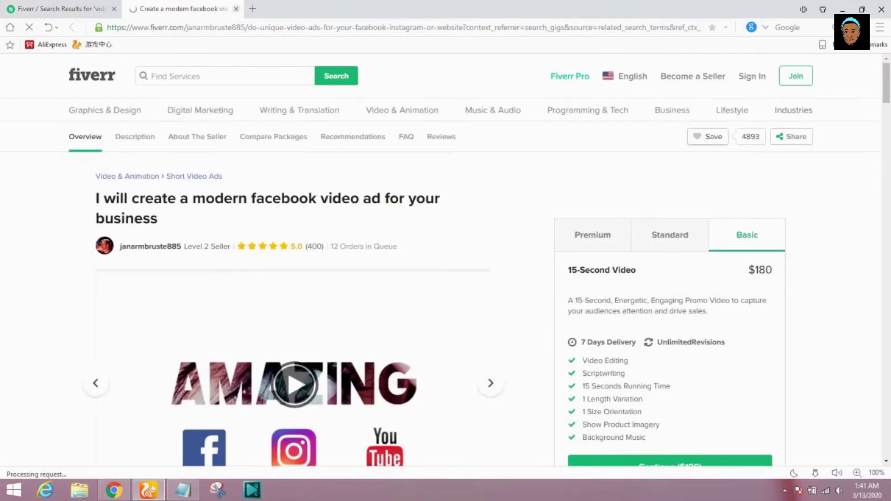
{"action": "key", "text": "ctrl+w"}
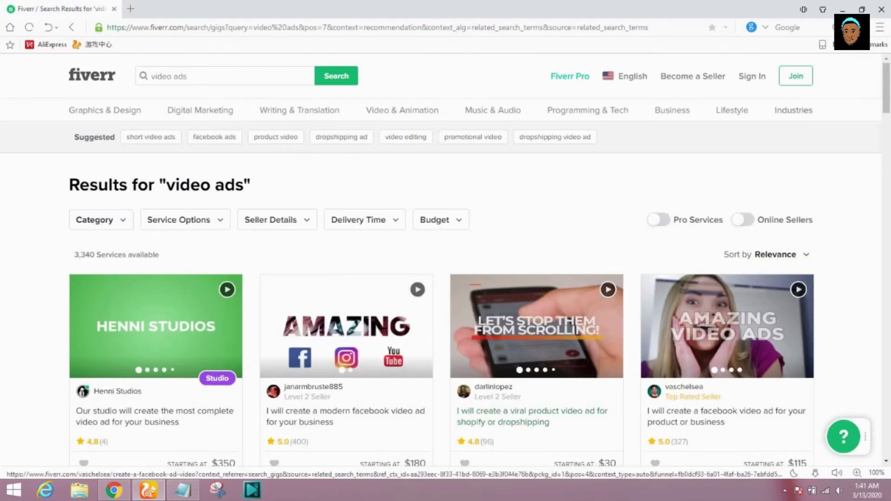
{"action": "right_click", "coordinate": [564, 311]}
{"action": "left_click", "coordinate": [583, 319]}
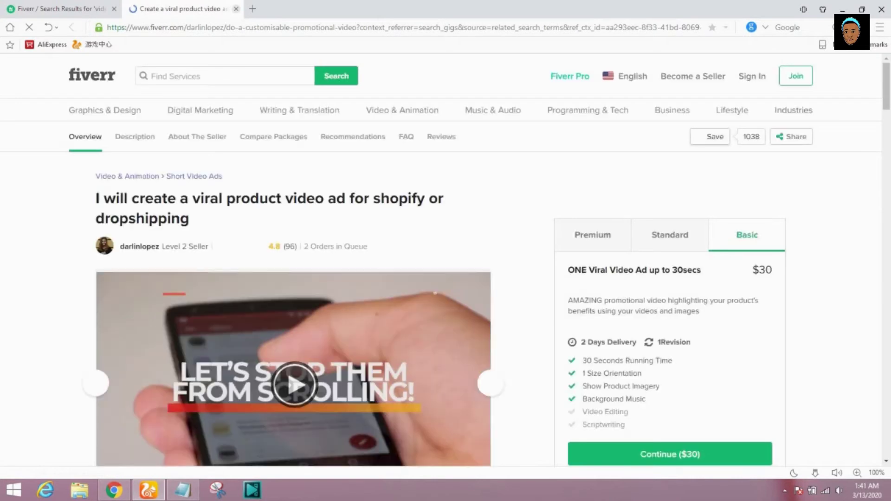
{"action": "key", "text": "ctrl+w"}
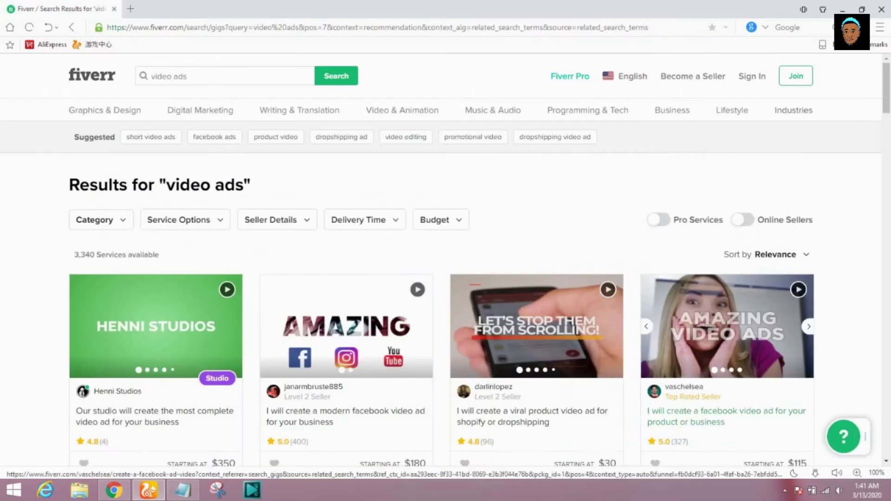
Review the fourth result, a facebook video ad gig, then close its tab
{"action": "right_click", "coordinate": [690, 332]}
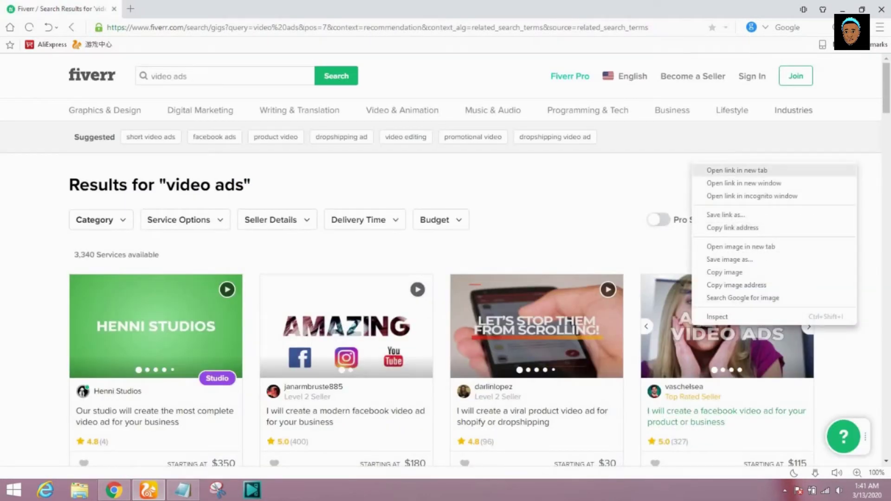
{"action": "left_click", "coordinate": [724, 171]}
{"action": "left_click", "coordinate": [179, 8]}
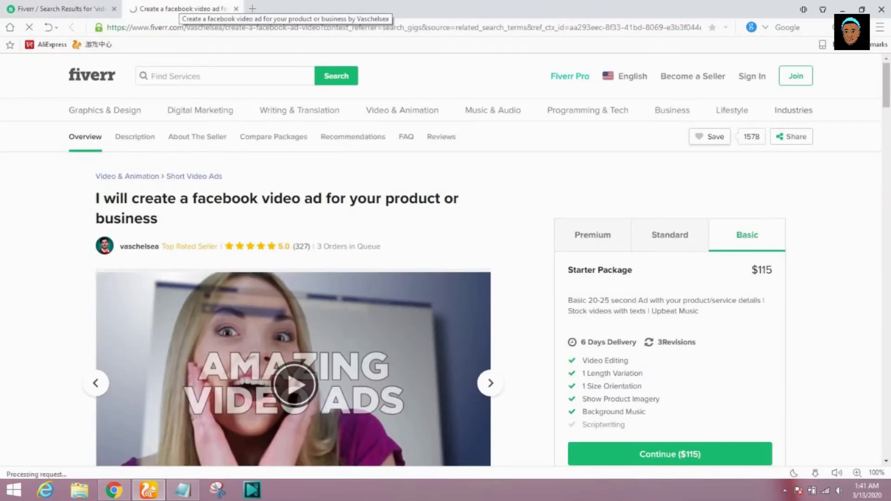
{"action": "key", "text": "ctrl+w"}
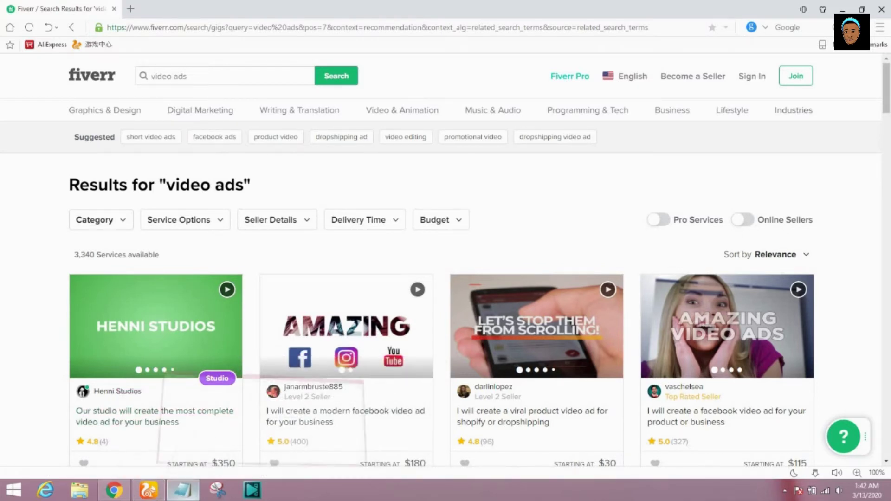
Draft the title 'I will create short video ads for your shopify store dropshipping products' in Notepad
{"action": "left_click", "coordinate": [183, 490]}
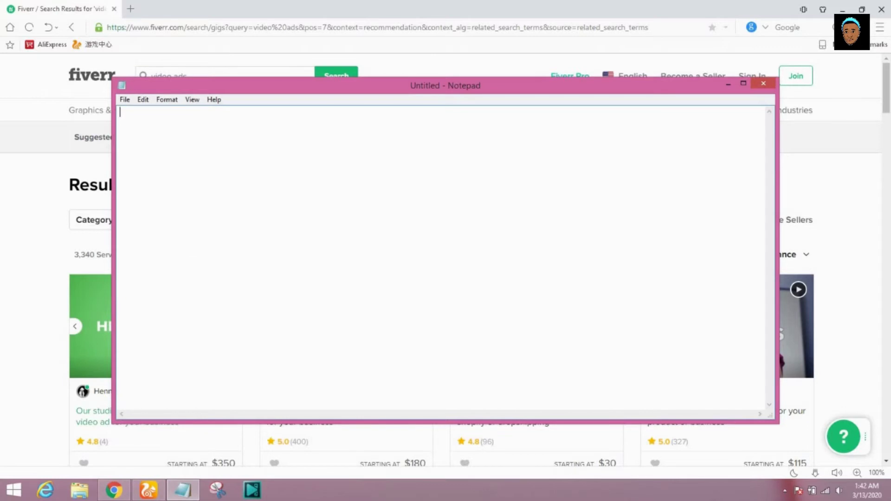
{"action": "type", "text": "I will"}
{"action": "type", "text": " create"}
{"action": "type", "text": " a"}
{"action": "type", "text": " sho"}
{"action": "key", "text": "BackSpace"}
{"action": "key", "text": "BackSpace"}
{"action": "key", "text": "BackSpace"}
{"action": "key", "text": "BackSpace"}
{"action": "key", "text": "BackSpace"}
{"action": "key", "text": "BackSpace"}
{"action": "type", "text": "short v"}
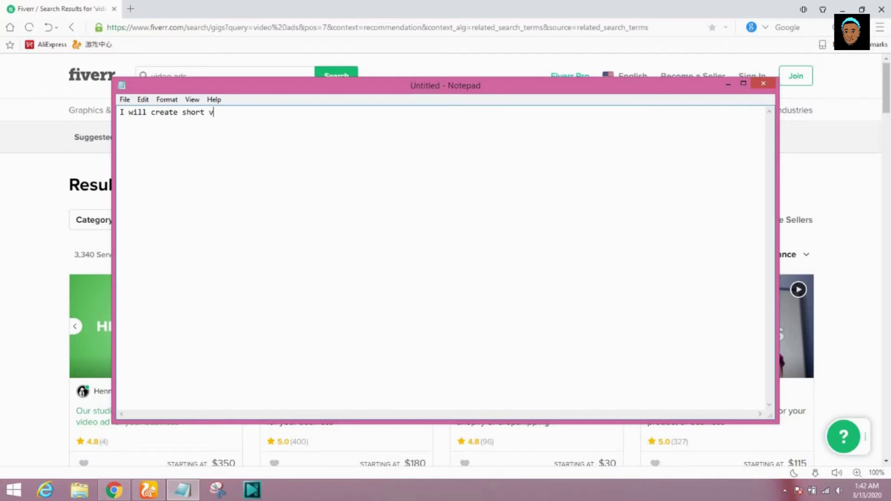
{"action": "type", "text": "ideo ads for"}
{"action": "type", "text": "your shopify"}
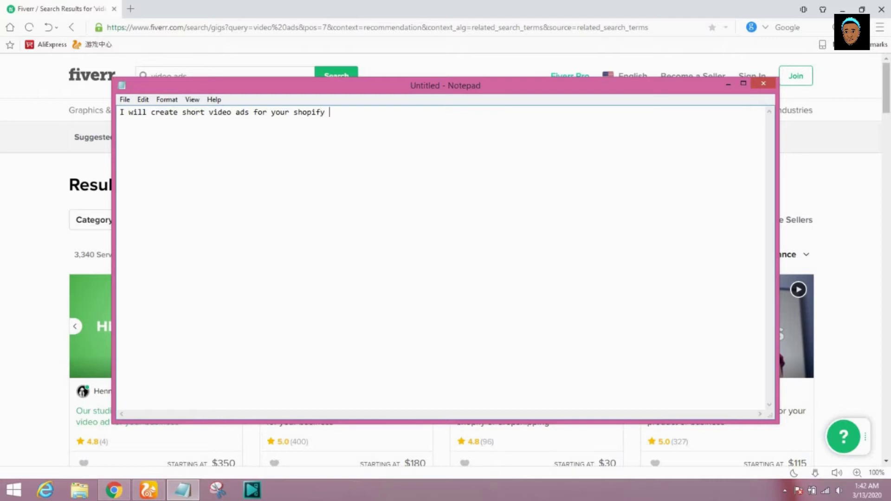
{"action": "type", "text": " store dropshippin"}
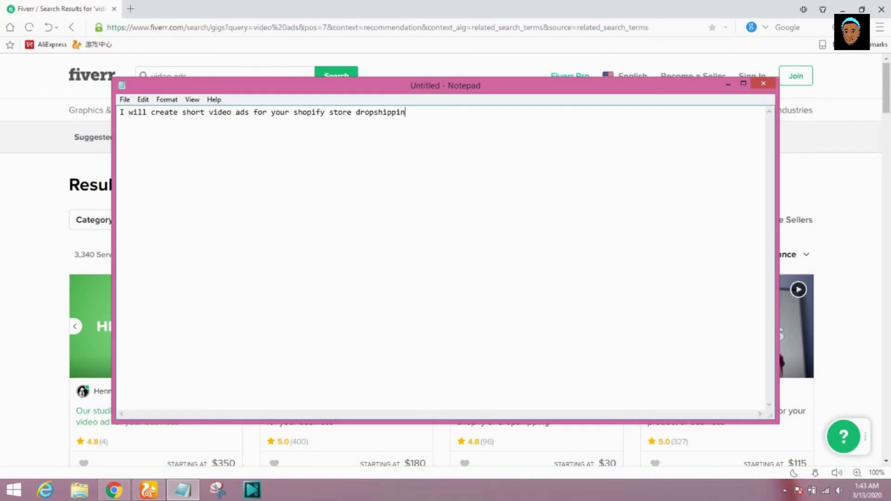
{"action": "type", "text": "gg"}
{"action": "key", "text": "BackSpace"}
{"action": "type", "text": "prod"}
{"action": "type", "text": "u"}
{"action": "key", "text": "BackSpace"}
{"action": "type", "text": "ucts"}
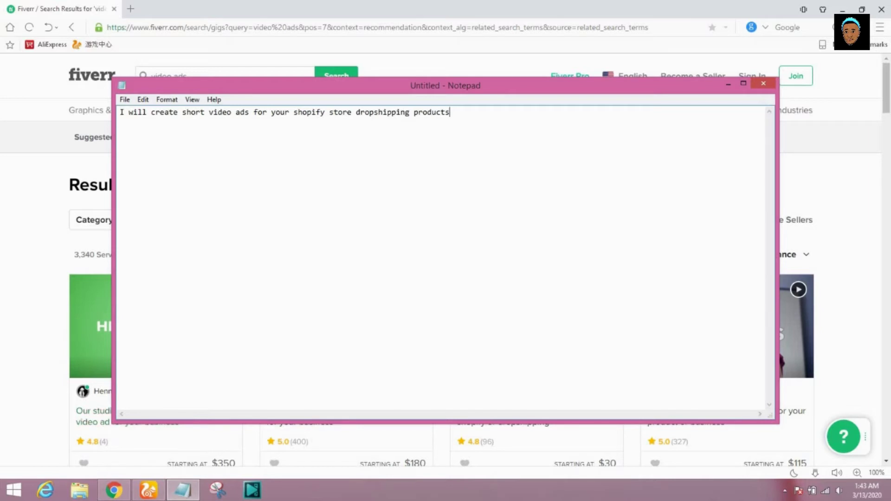
Select key phrases like 'short video ads', 'shopify store' and 'dropshipping products' to review them
{"action": "left_click_drag", "start_coordinate": [182, 112], "coordinate": [450, 112]}
{"action": "left_click", "coordinate": [274, 112]}
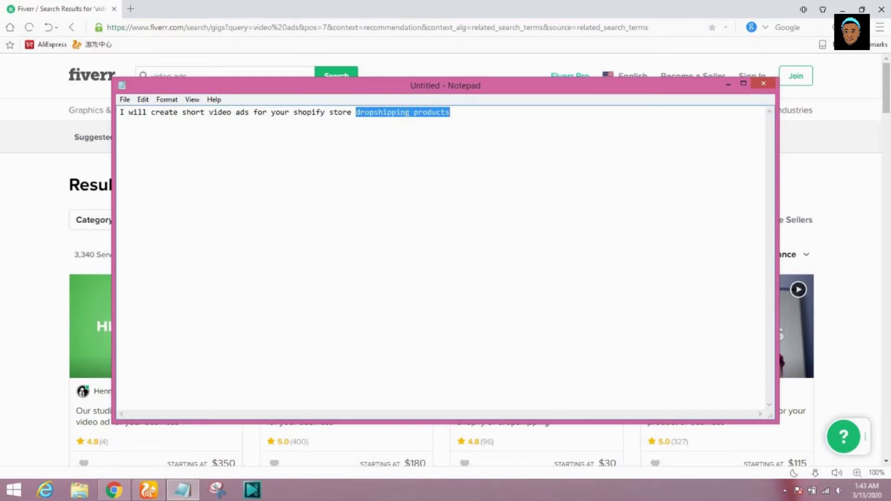
{"action": "left_click", "coordinate": [442, 112]}
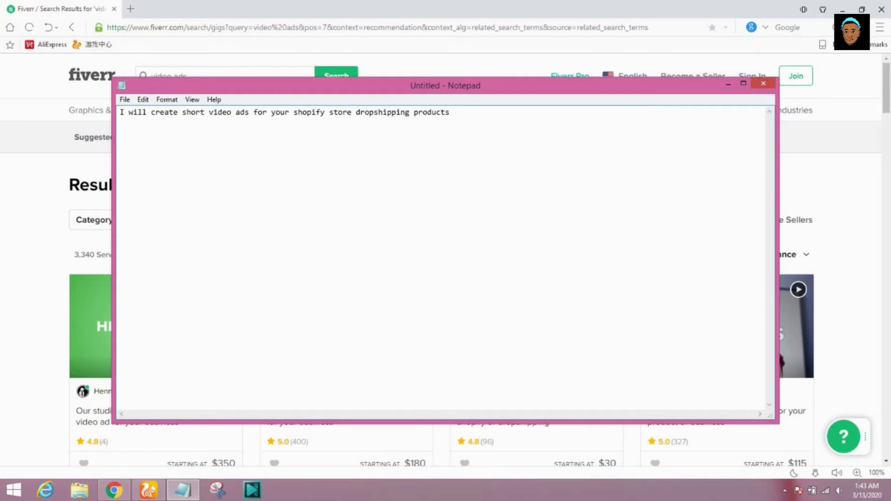
{"action": "left_click_drag", "start_coordinate": [356, 112], "coordinate": [450, 112]}
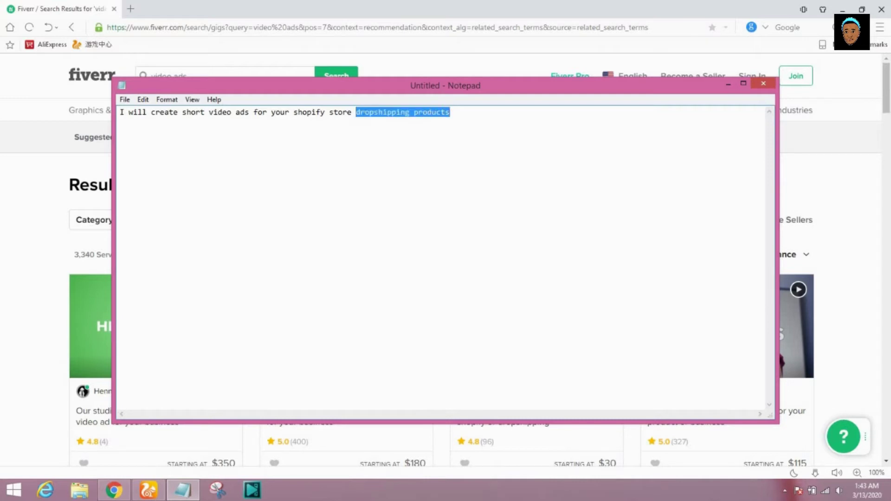
{"action": "left_click_drag", "start_coordinate": [356, 112], "coordinate": [294, 112]}
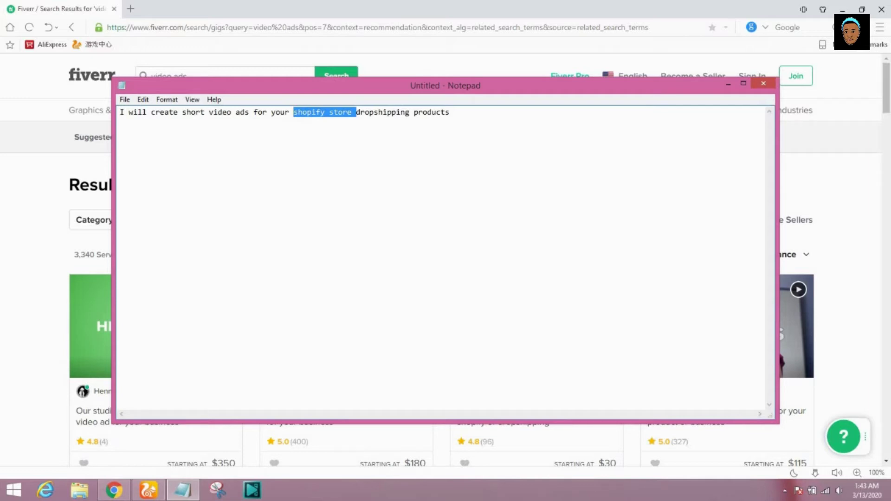
{"action": "left_click", "coordinate": [294, 111]}
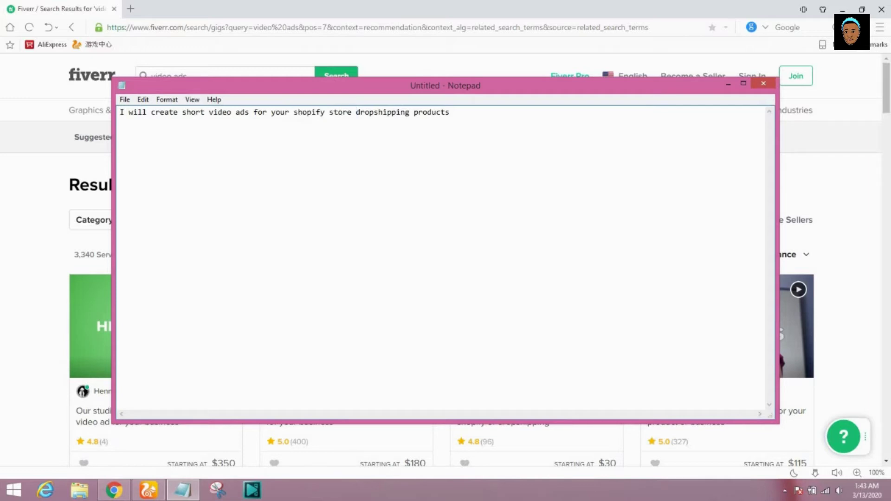
{"action": "left_click_drag", "start_coordinate": [294, 112], "coordinate": [352, 112]}
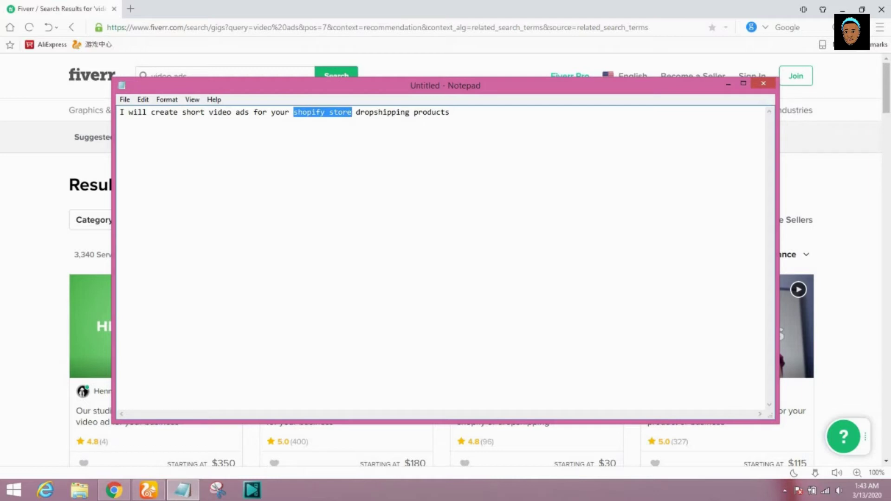
{"action": "left_click", "coordinate": [414, 112]}
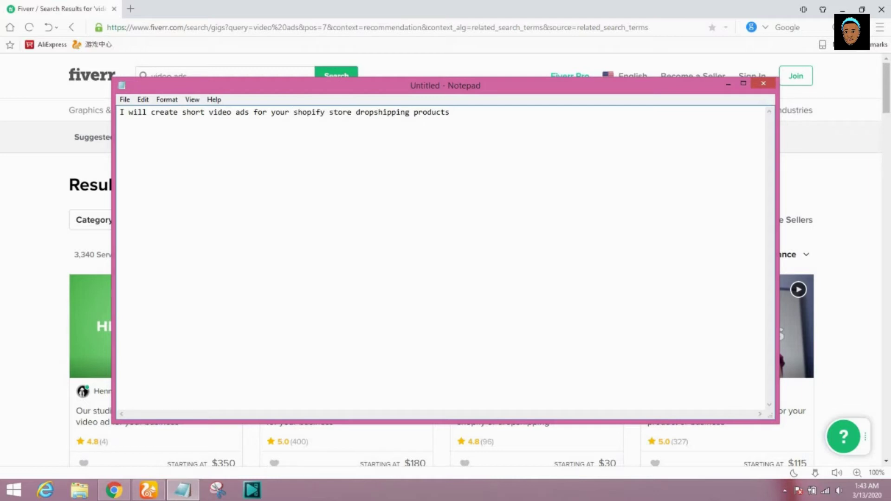
{"action": "left_click_drag", "start_coordinate": [414, 111], "coordinate": [450, 111]}
{"action": "left_click", "coordinate": [450, 112]}
Cut the entire drafted title line to the clipboard, leaving the note blank
{"action": "key", "text": "ctrl+a"}
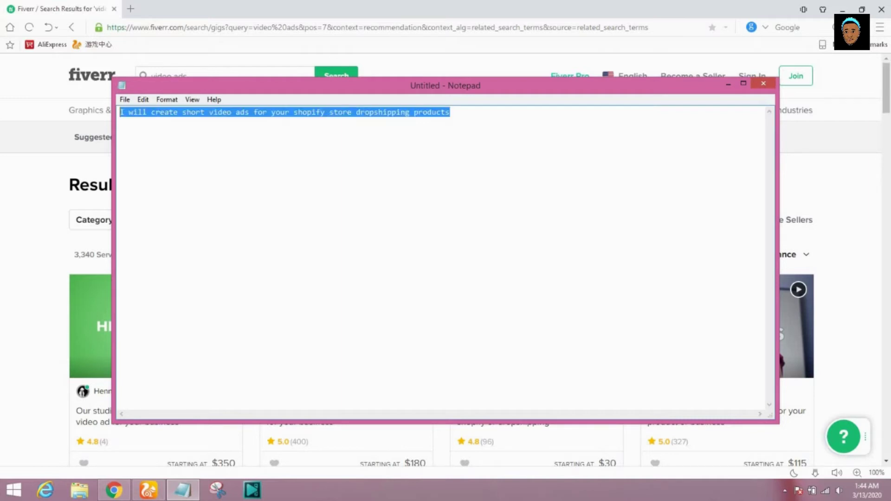
{"action": "mouse_move", "coordinate": [88, 110]}
{"action": "key", "text": "ctrl+x"}
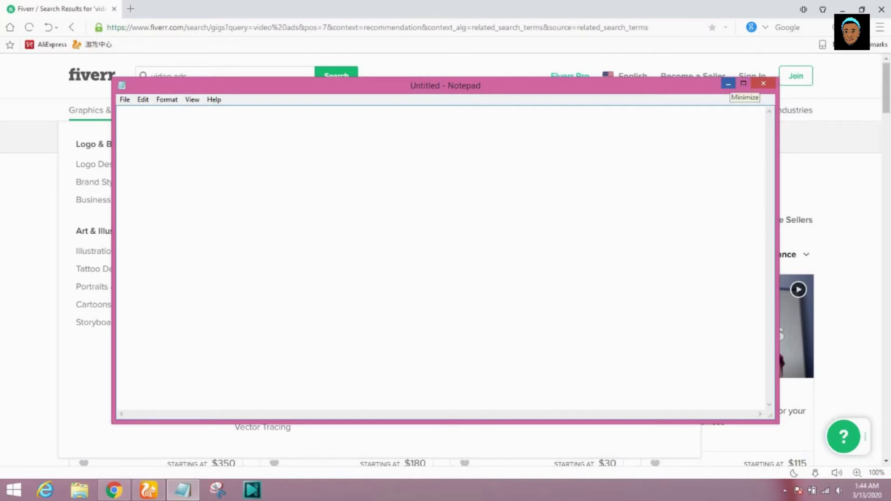
Paste the drafted shopify dropshipping title into Gig Title and choose Digital Marketing as category
{"action": "left_click", "coordinate": [728, 84]}
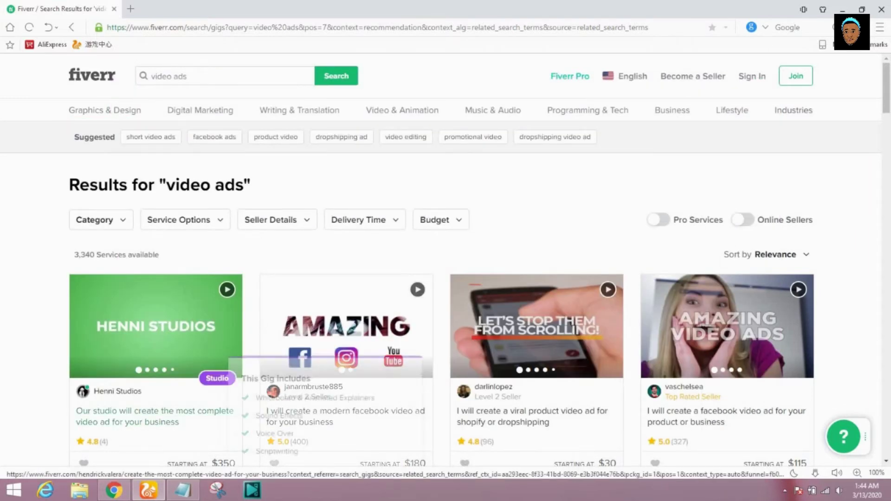
{"action": "left_click", "coordinate": [113, 490]}
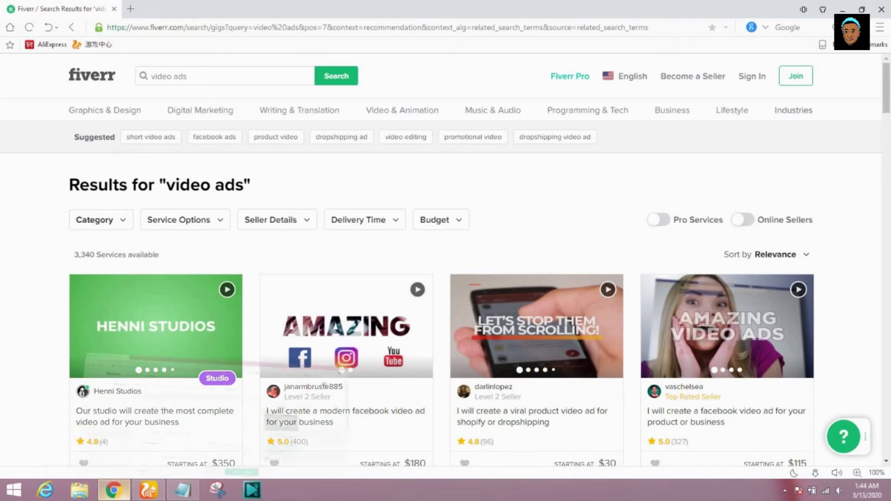
{"action": "left_click", "coordinate": [317, 216]}
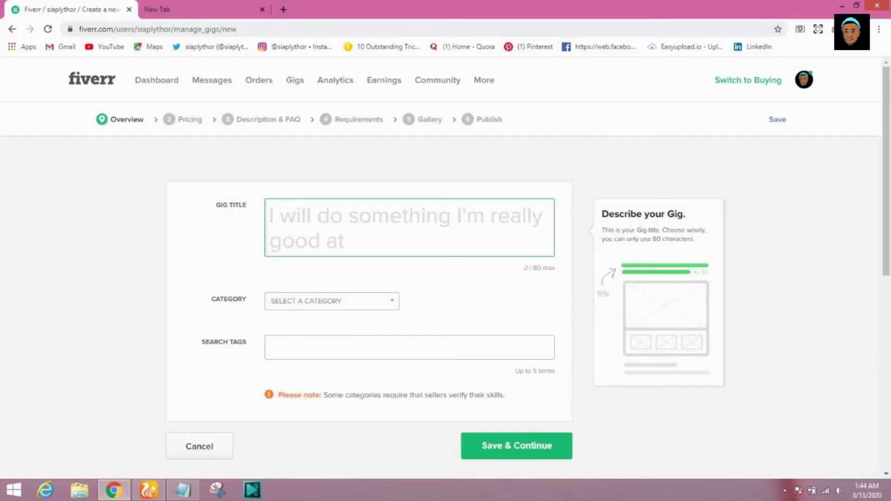
{"action": "key", "text": "ctrl+v"}
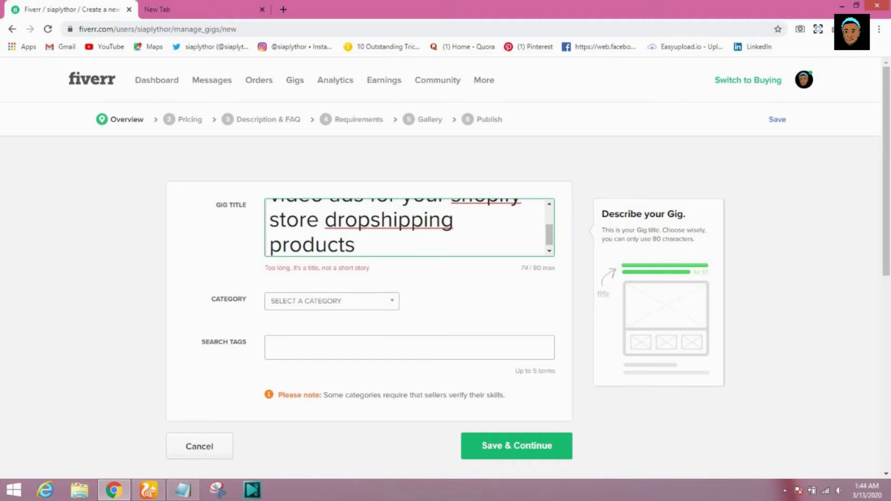
{"action": "key", "text": "Tab"}
{"action": "key", "text": "space"}
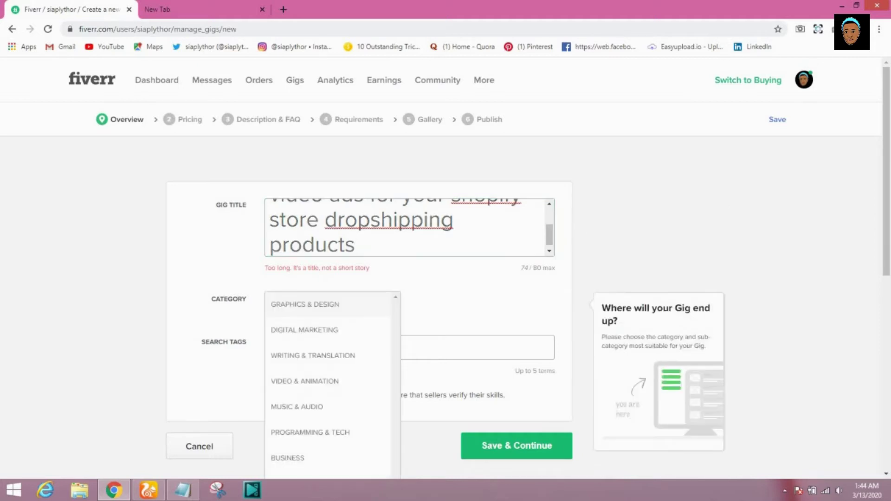
{"action": "key", "text": "Return"}
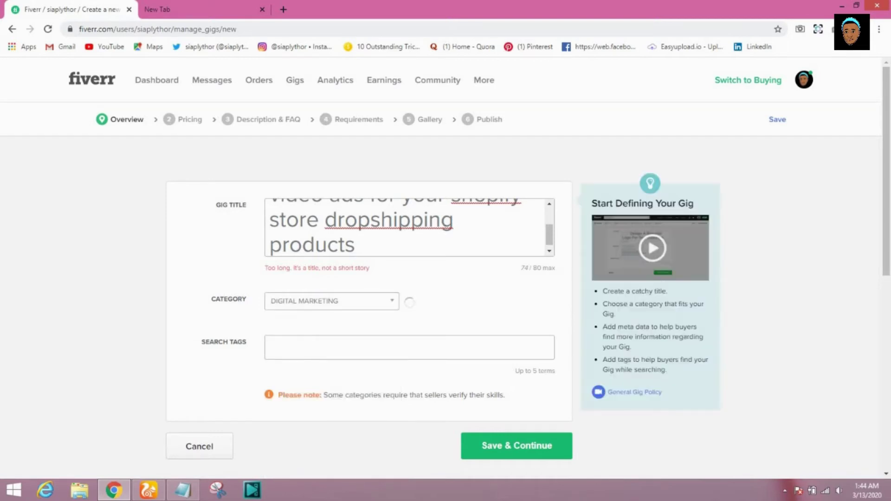
{"action": "scroll", "coordinate": [445, 264], "scroll_direction": "down", "scroll_amount": 1}
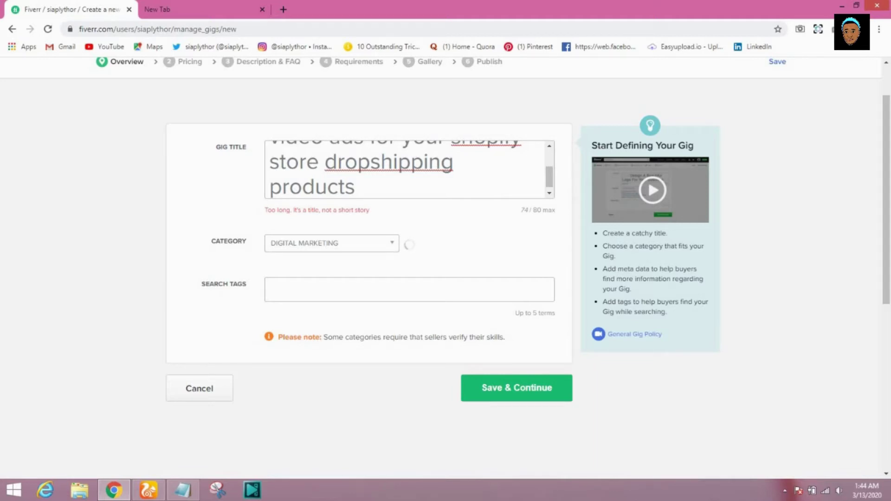
Keep Digital Marketing, then choose subcategory Video Marketing and service type Video Ad Campaigns
{"action": "left_click", "coordinate": [409, 169]}
{"action": "scroll", "coordinate": [408, 169], "scroll_direction": "up", "scroll_amount": 2}
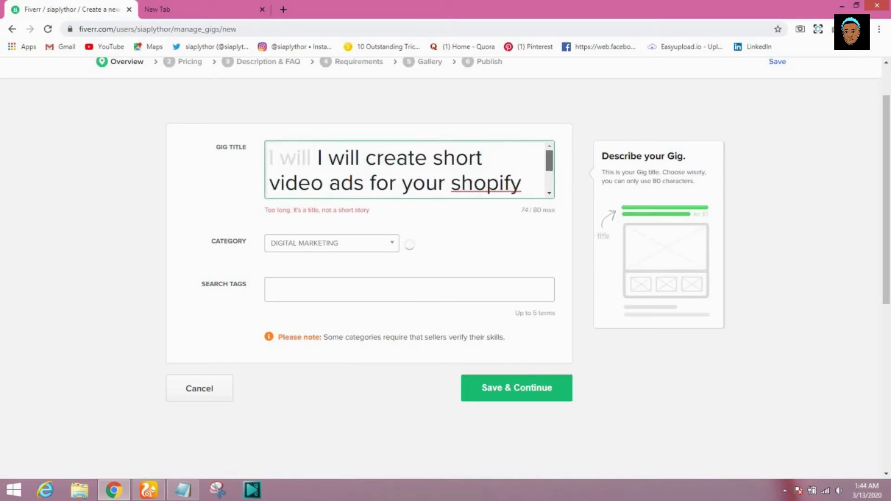
{"action": "left_click", "coordinate": [332, 243]}
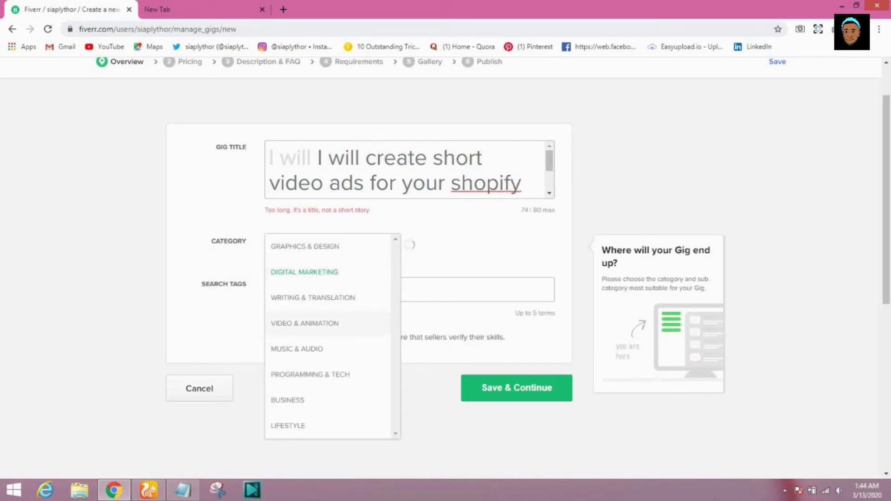
{"action": "left_click", "coordinate": [304, 272]}
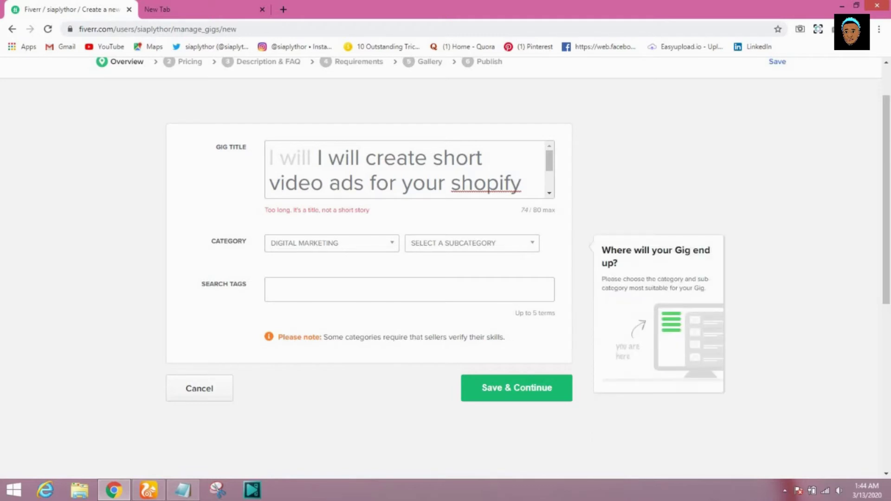
{"action": "left_click", "coordinate": [472, 244]}
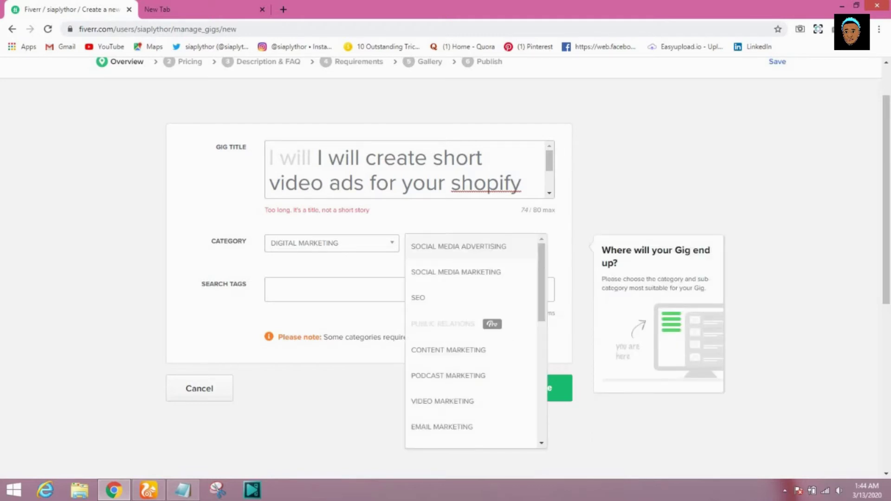
{"action": "scroll", "coordinate": [472, 328], "scroll_direction": "down", "scroll_amount": 2}
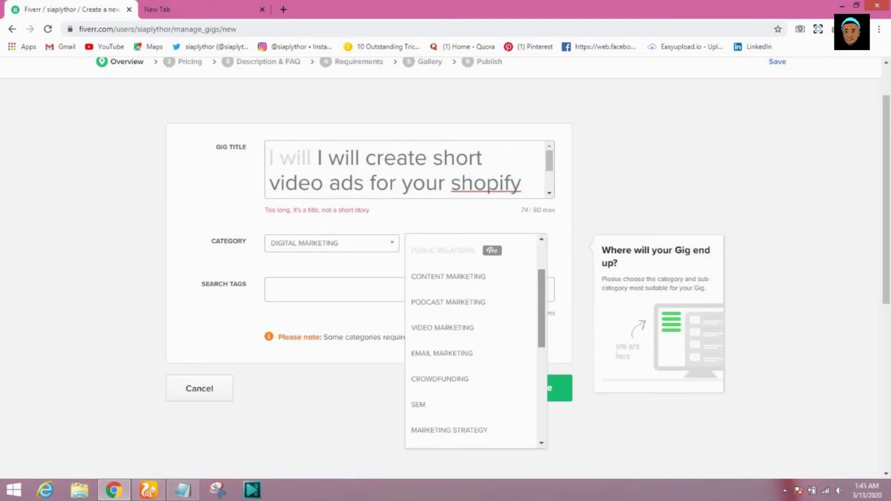
{"action": "left_click", "coordinate": [443, 328]}
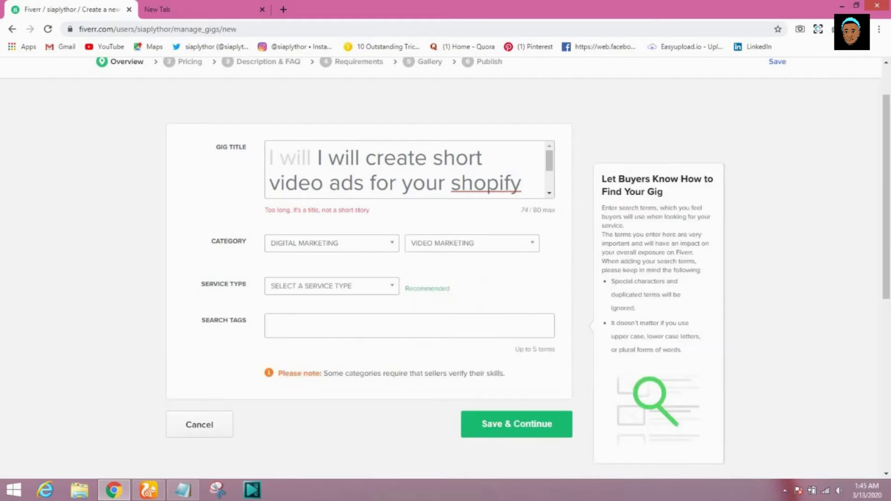
{"action": "left_click", "coordinate": [332, 286]}
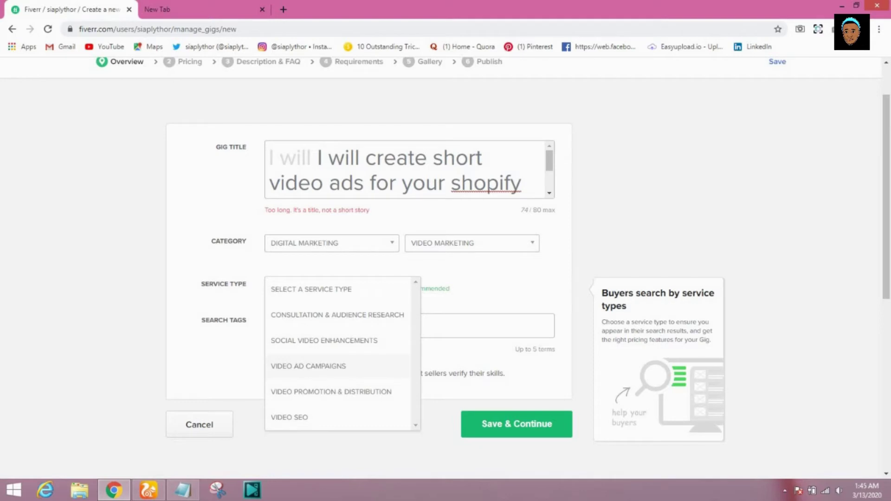
{"action": "left_click", "coordinate": [309, 367]}
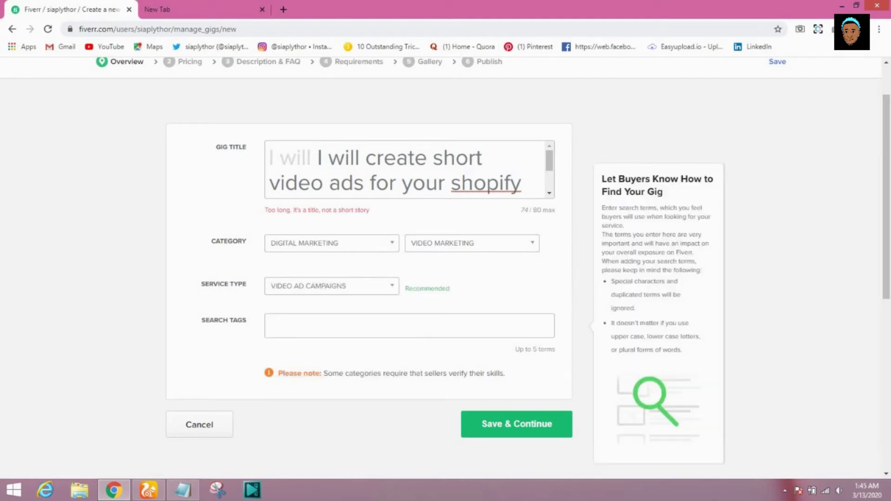
{"action": "left_click", "coordinate": [271, 326]}
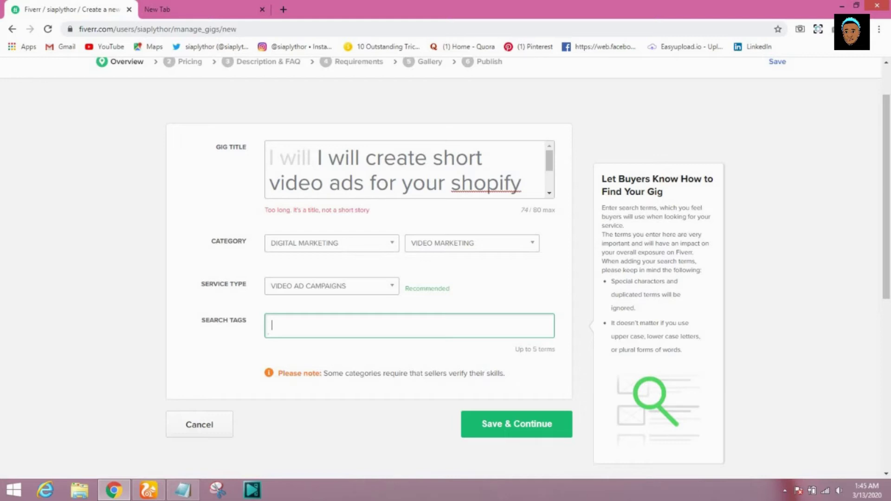
Add search tags 'facebook video ads', 'facebook ads' and 'video ads'
{"action": "type", "text": "Facebook c"}
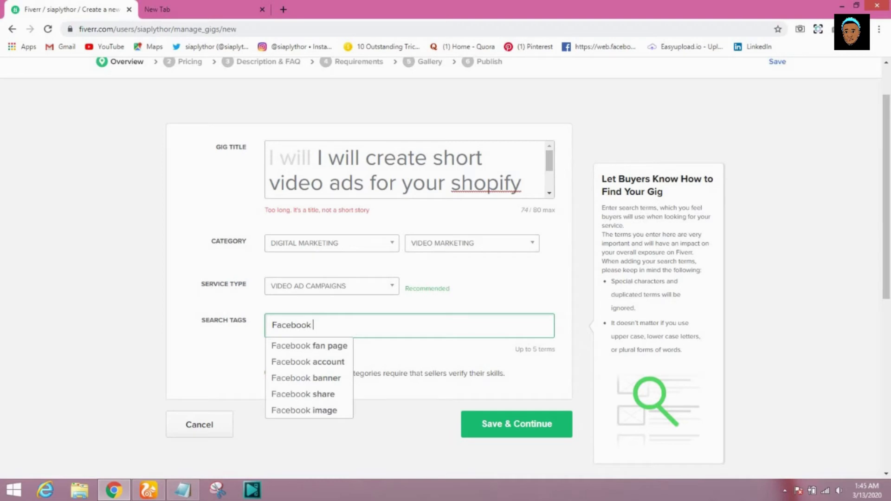
{"action": "key", "text": "BackSpace"}
{"action": "type", "text": "vo"}
{"action": "key", "text": "BackSpace"}
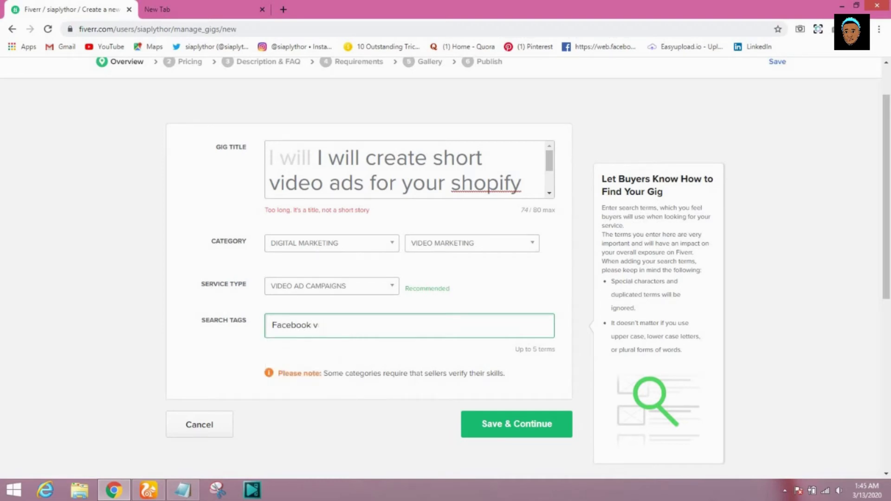
{"action": "type", "text": "ideo ads"}
{"action": "key", "text": "Return"}
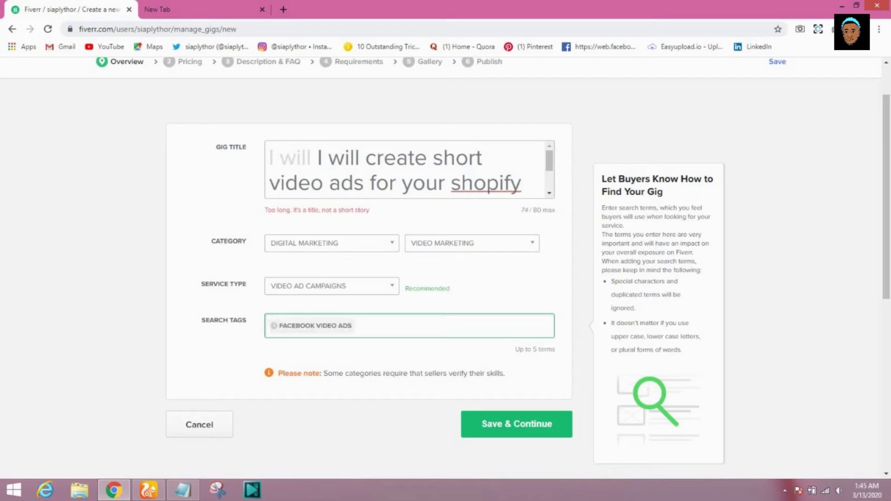
{"action": "type", "text": "Facebook ads"}
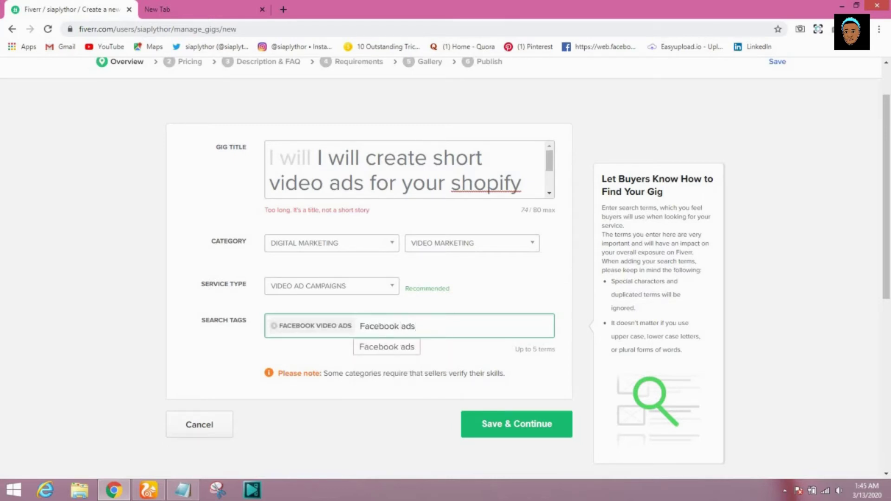
{"action": "key", "text": "Return"}
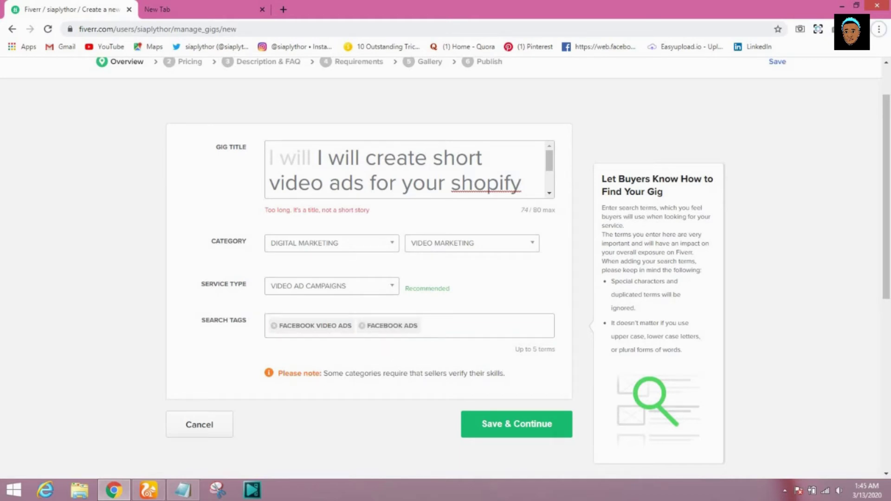
{"action": "left_click", "coordinate": [464, 326]}
{"action": "type", "text": "v"}
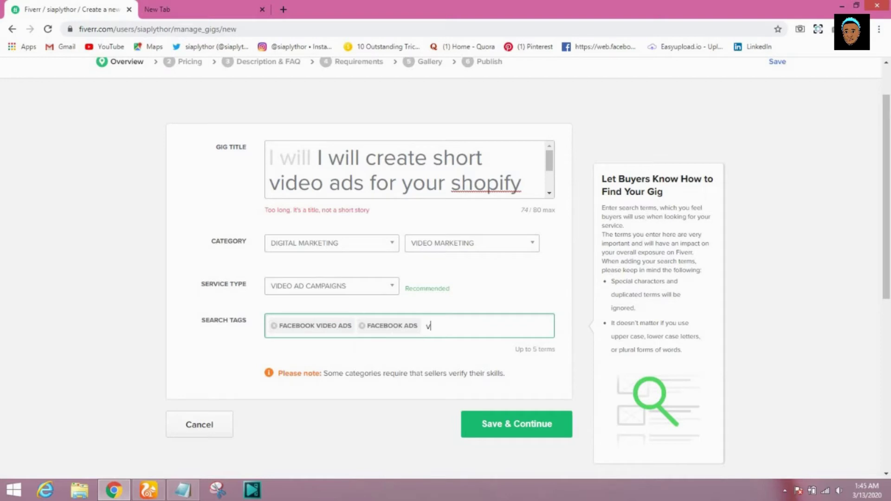
{"action": "type", "text": "ideo ads"}
{"action": "key", "text": "Return"}
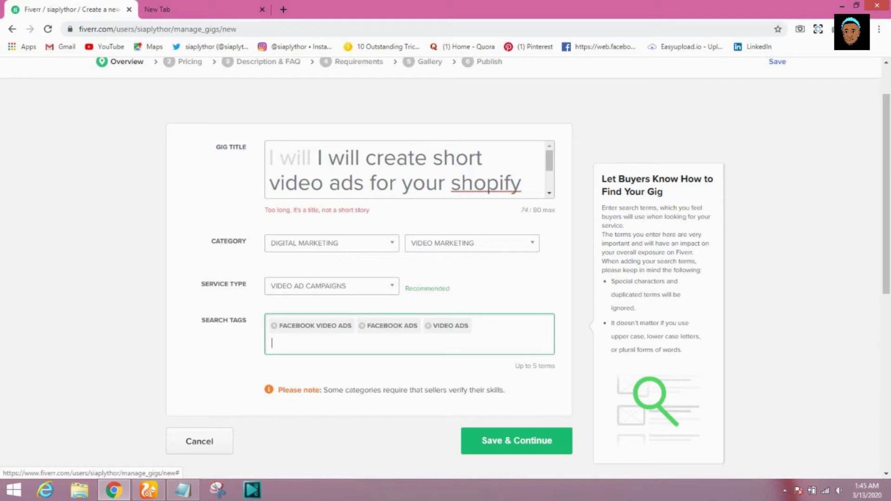
Add 'dropshipping ad' and 'product ads' as the fourth and fifth search tags
{"action": "type", "text": "Drops"}
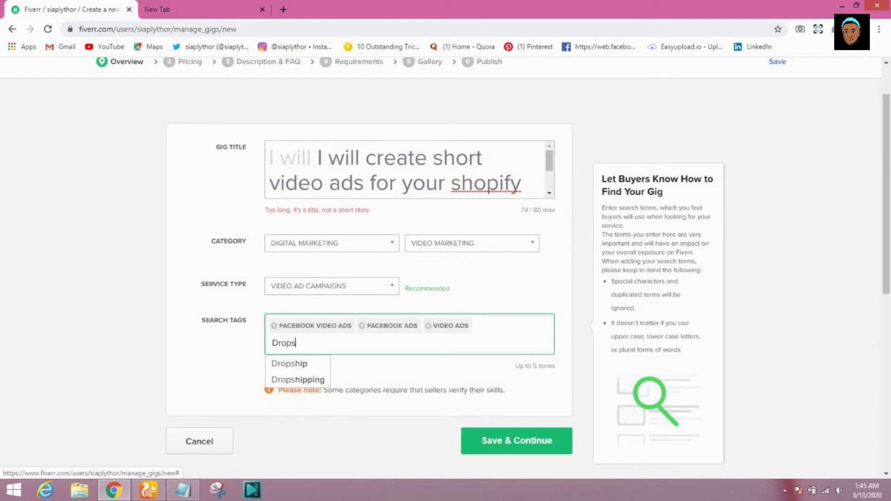
{"action": "type", "text": "hippinf"}
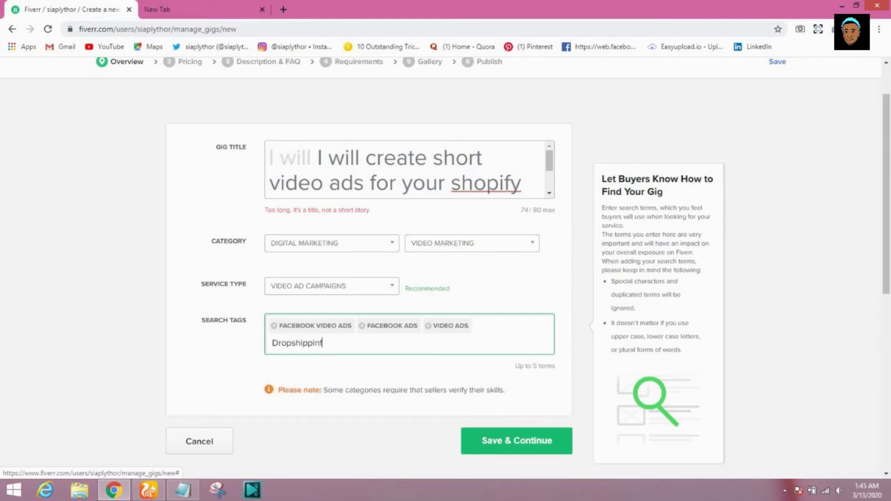
{"action": "key", "text": "BackSpace"}
{"action": "type", "text": "g ad"}
{"action": "key", "text": "Return"}
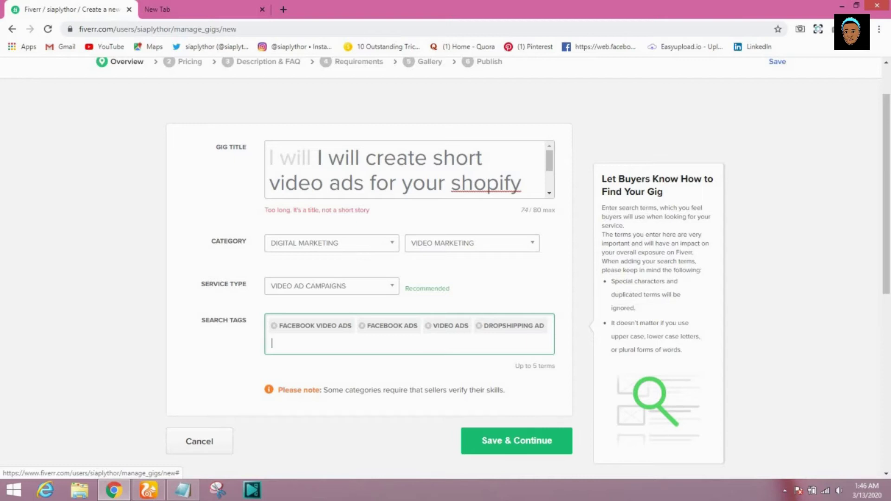
{"action": "key", "text": "Tab"}
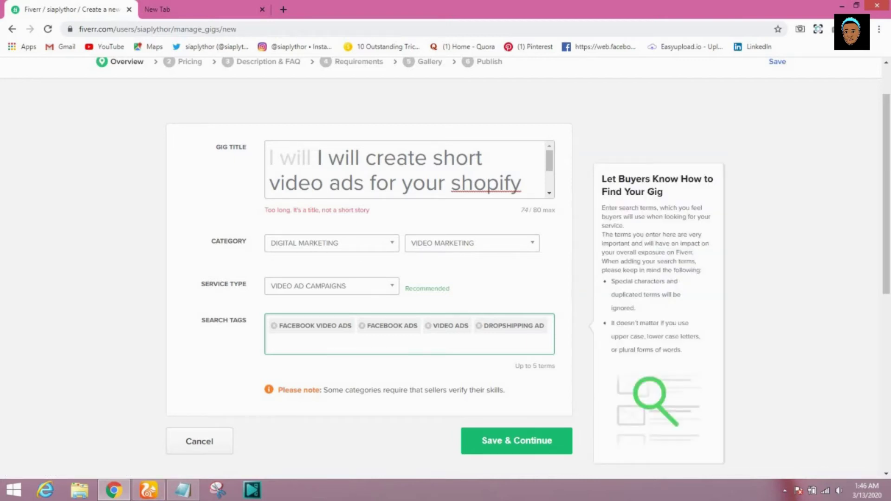
{"action": "key", "text": "shift+Tab"}
{"action": "key", "text": "shift+Tab"}
{"action": "key", "text": "shift+Tab"}
{"action": "key", "text": "shift+Tab"}
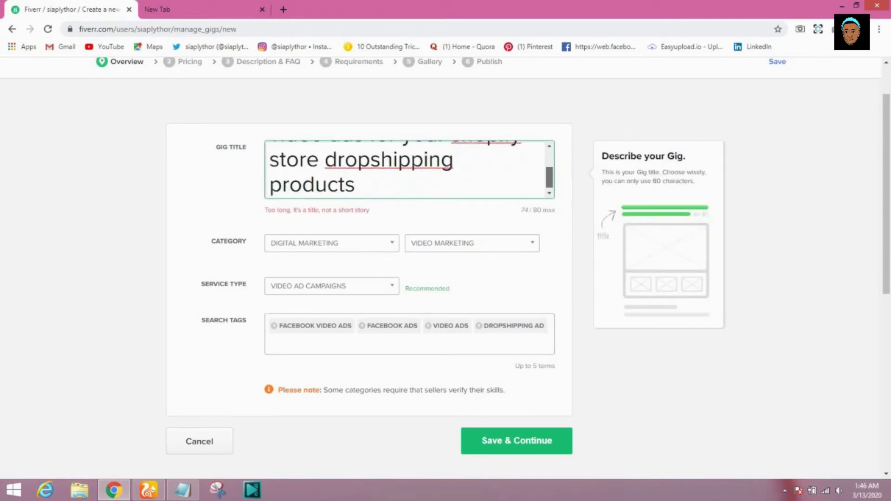
{"action": "key", "text": "Tab"}
{"action": "key", "text": "Tab"}
{"action": "key", "text": "Tab"}
{"action": "key", "text": "Tab"}
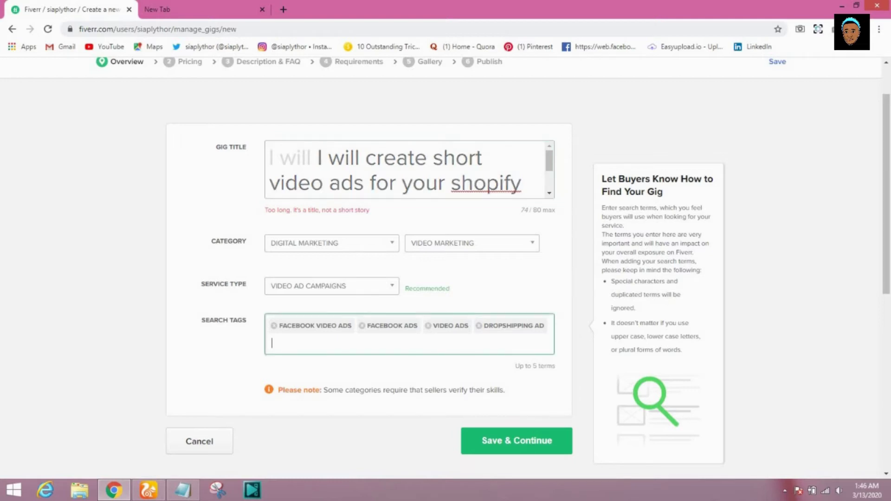
{"action": "type", "text": "produ"}
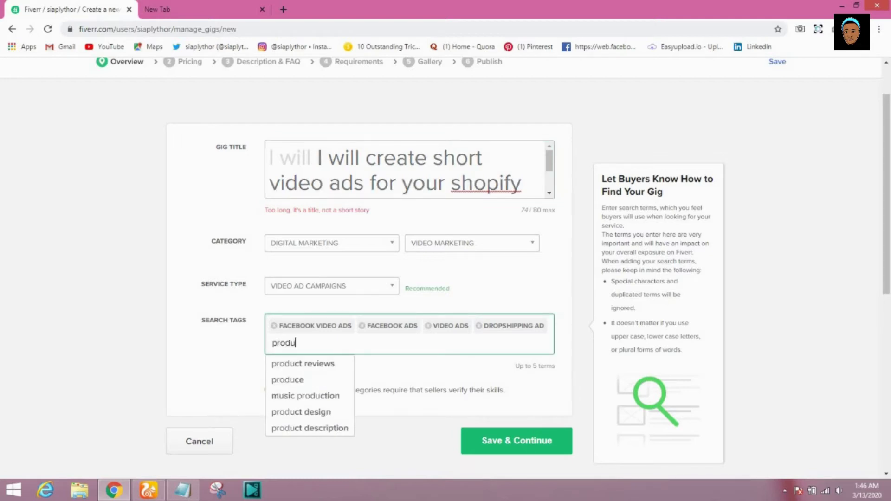
{"action": "type", "text": "ct d"}
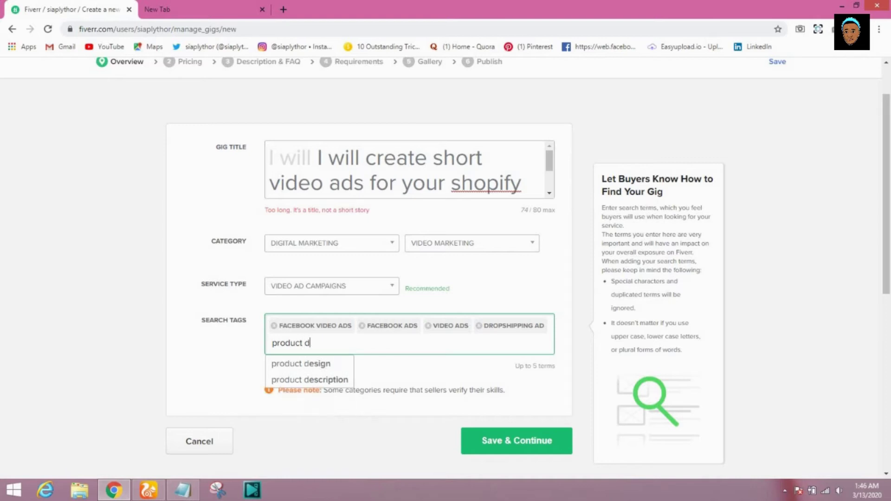
{"action": "key", "text": "BackSpace"}
{"action": "type", "text": "a"}
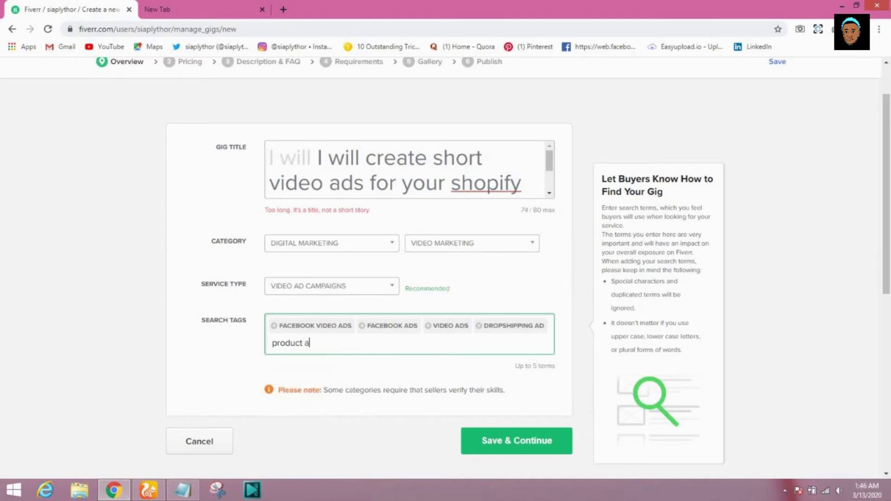
{"action": "type", "text": "ds"}
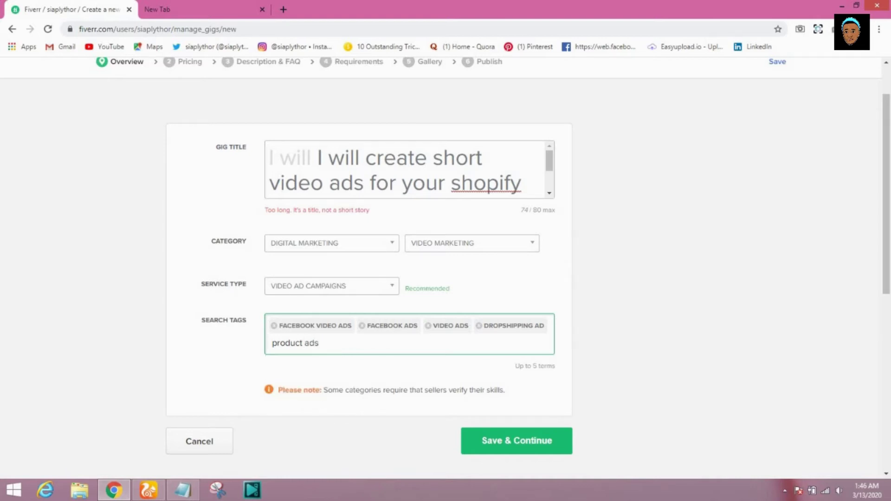
{"action": "key", "text": "Return"}
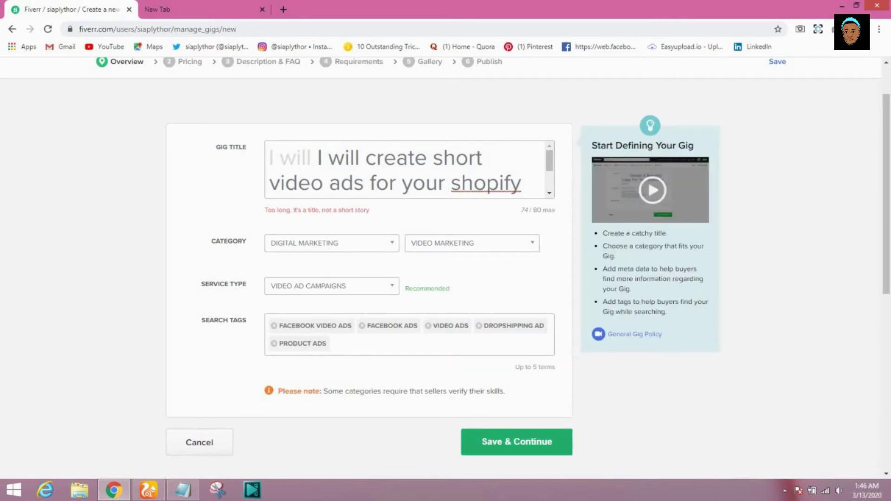
Try saving the gig overview, then go back to edit the gig title
{"action": "key", "text": "Return"}
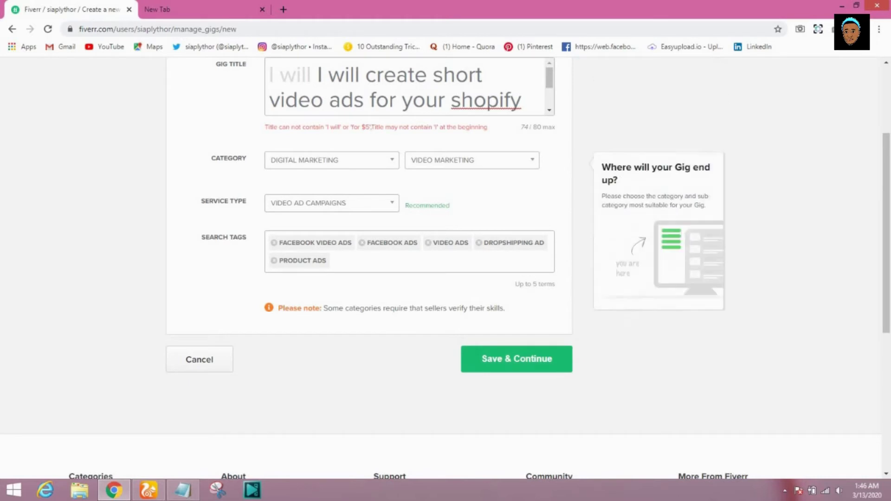
{"action": "left_click", "coordinate": [409, 88]}
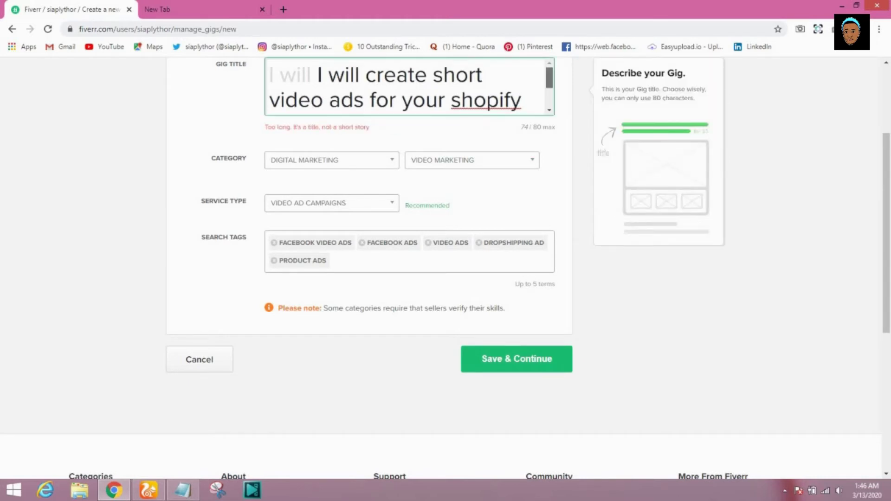
{"action": "scroll", "coordinate": [408, 88], "scroll_direction": "down", "scroll_amount": 2}
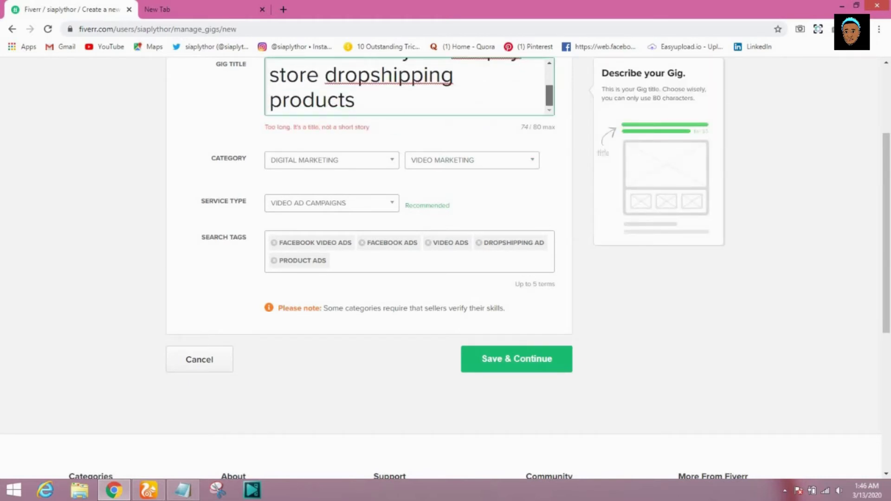
{"action": "scroll", "coordinate": [409, 89], "scroll_direction": "up", "scroll_amount": 2}
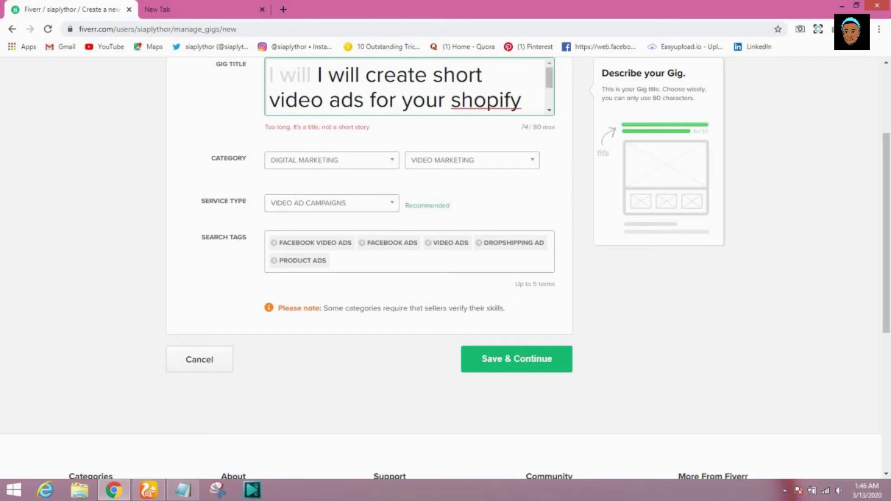
Delete the repeated 'I will' from the gig title and Save & Continue
{"action": "key", "text": "ctrl+shift+Left"}
{"action": "key", "text": "ctrl+shift+Left"}
{"action": "key", "text": "BackSpace"}
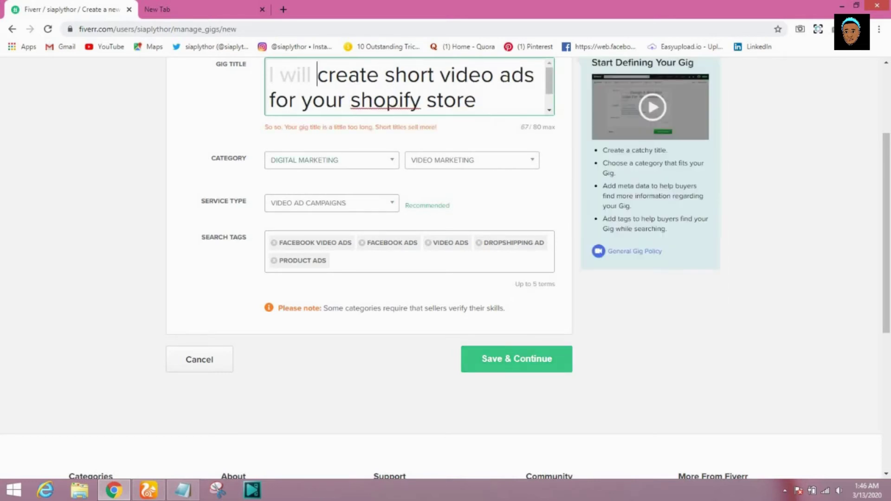
{"action": "left_click", "coordinate": [517, 359]}
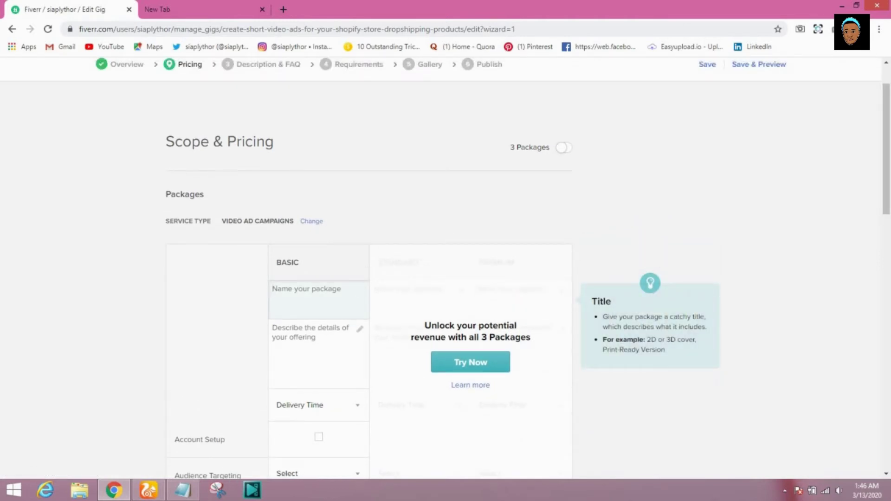
Enter 'PRO PACKAGE' as Basic package name with description 'Professional video ad running for 30 seconds'
{"action": "type", "text": "PRO PACKAGE"}
{"action": "left_click", "coordinate": [310, 331]}
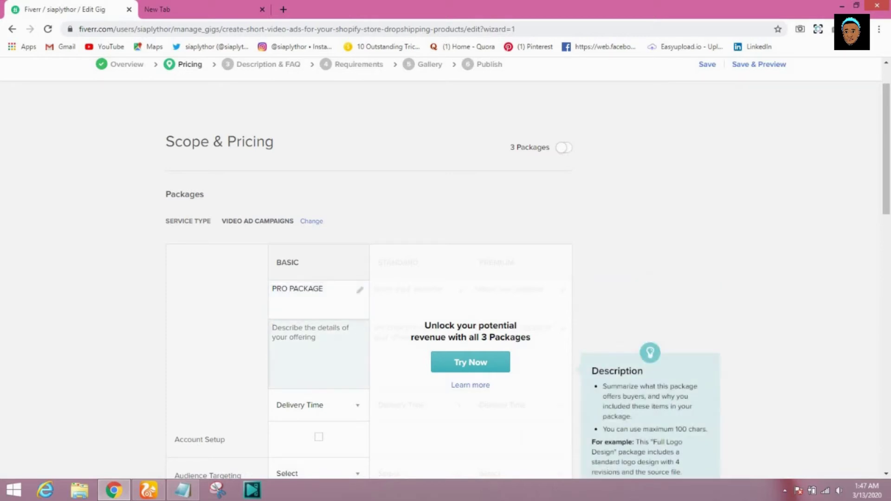
{"action": "type", "text": "Pro"}
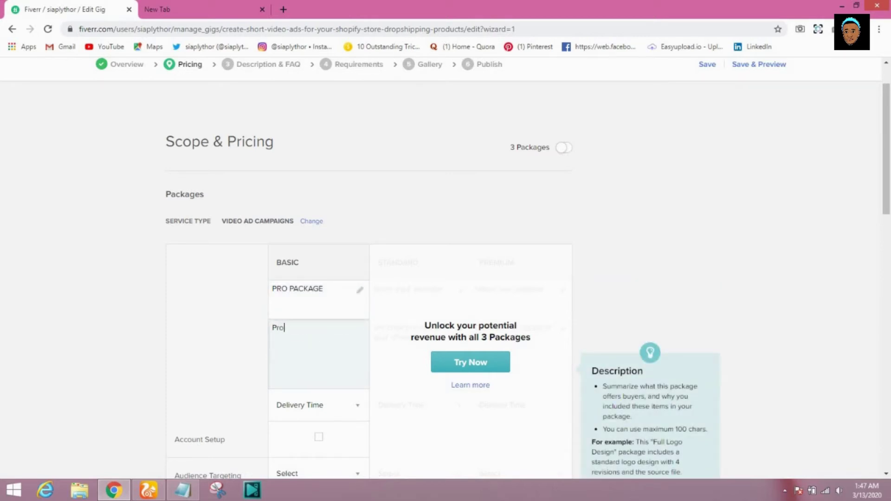
{"action": "type", "text": "fessional"}
{"action": "type", "text": "video ad runnin"}
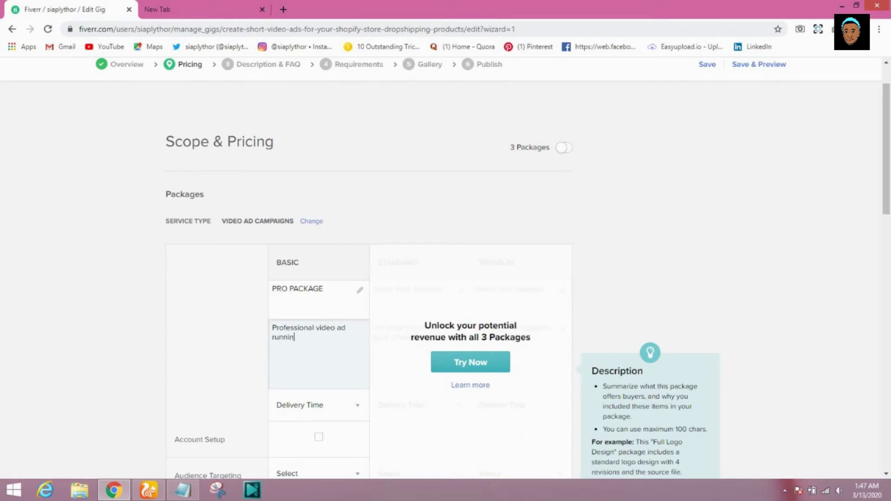
{"action": "type", "text": "g for 30 seconds"}
{"action": "key", "text": "Tab"}
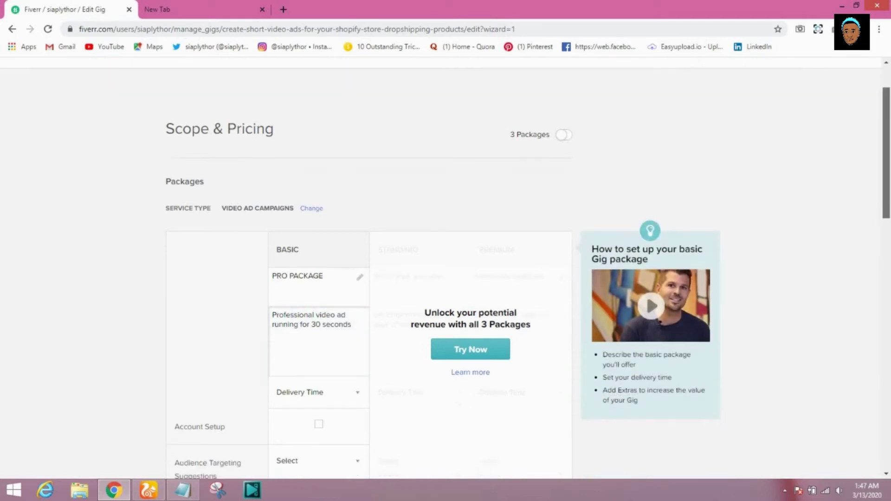
{"action": "scroll", "coordinate": [446, 268], "scroll_direction": "down", "scroll_amount": 4}
Choose 2 Days Delivery and a $25 price for the Basic package
{"action": "left_click", "coordinate": [318, 229]}
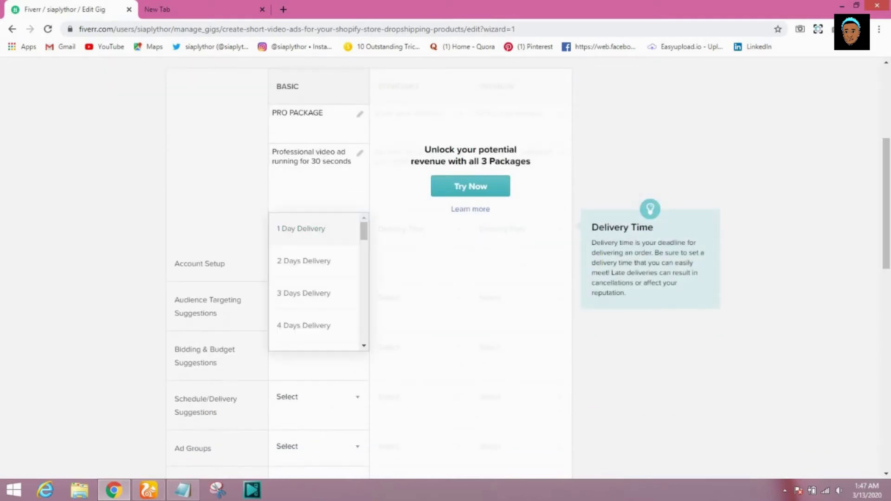
{"action": "left_click", "coordinate": [304, 261]}
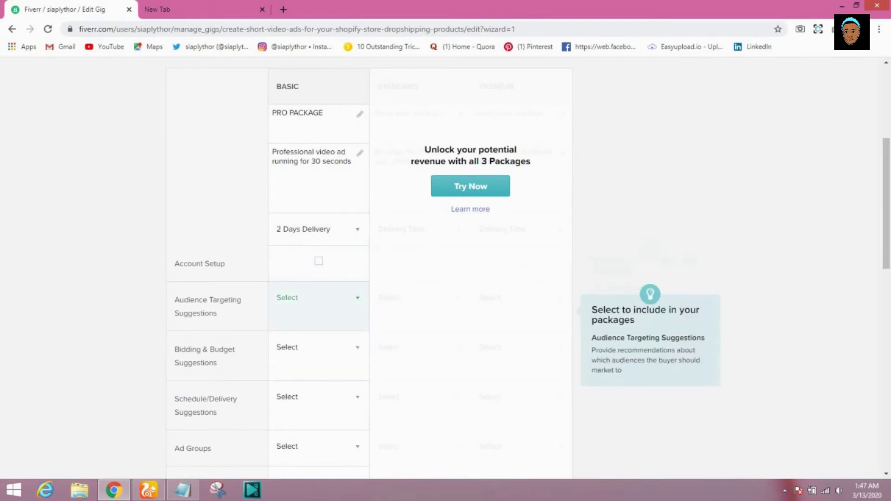
{"action": "scroll", "coordinate": [445, 268], "scroll_direction": "down", "scroll_amount": 4}
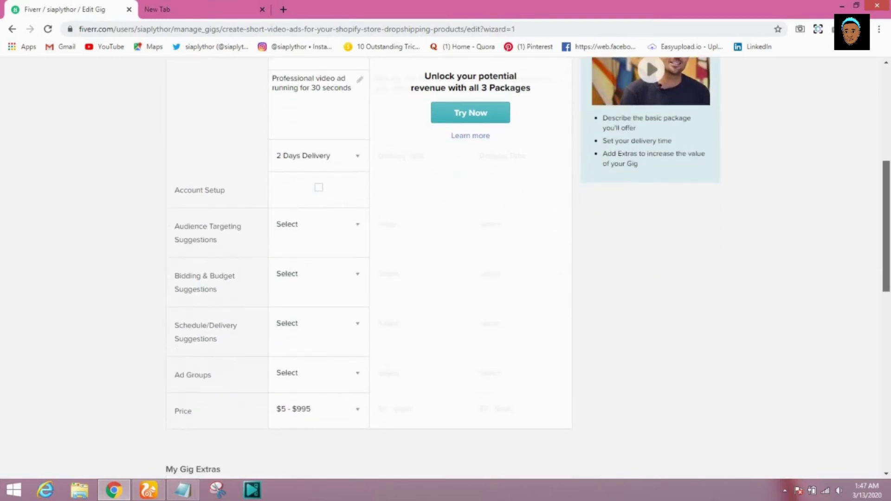
{"action": "left_click", "coordinate": [318, 275]}
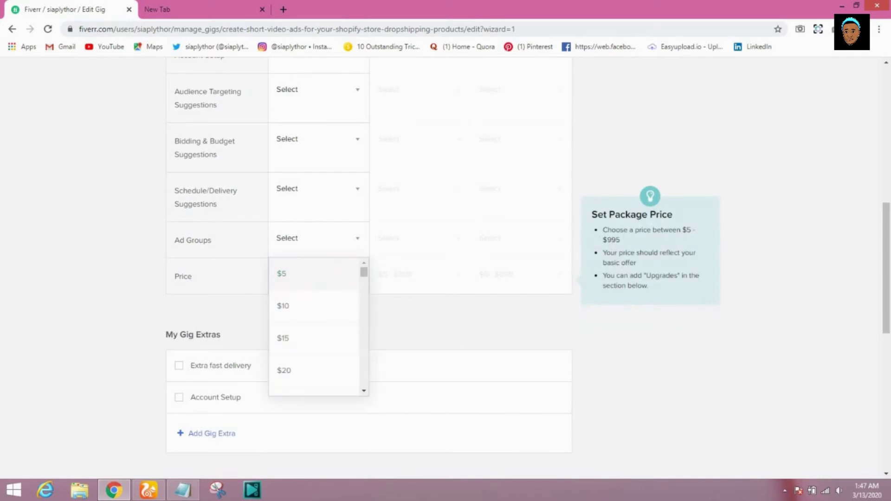
{"action": "scroll", "coordinate": [315, 328], "scroll_direction": "down", "scroll_amount": 4}
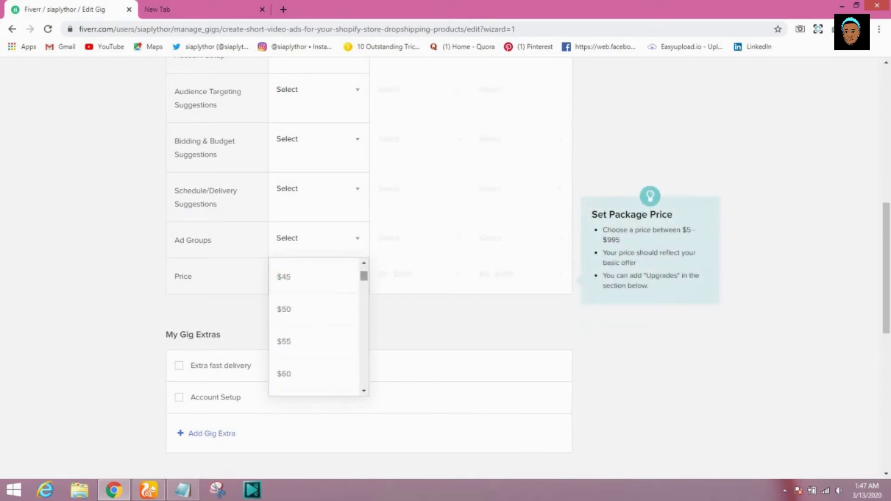
{"action": "scroll", "coordinate": [315, 328], "scroll_direction": "up", "scroll_amount": 3}
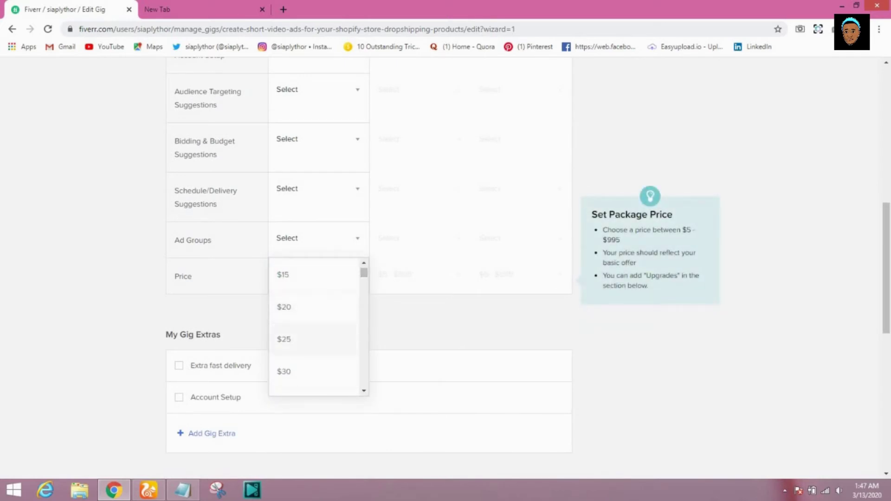
{"action": "left_click", "coordinate": [316, 339]}
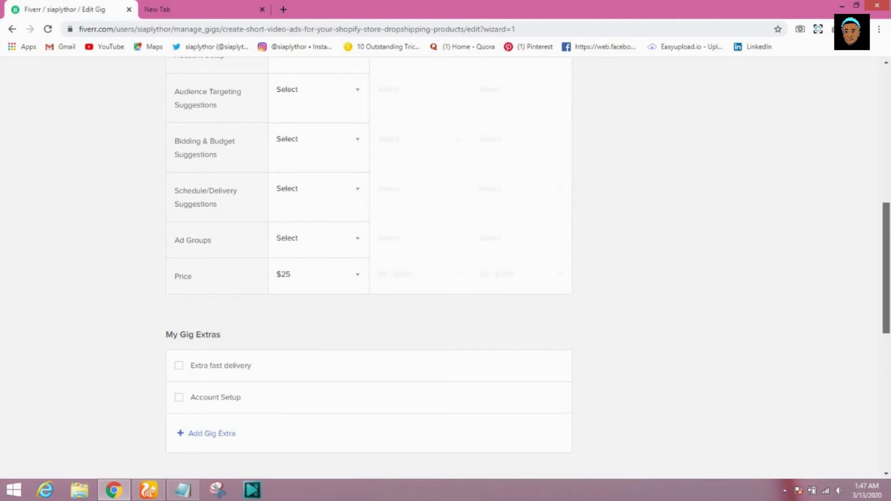
{"action": "scroll", "coordinate": [369, 267], "scroll_direction": "up", "scroll_amount": 5}
{"action": "scroll", "coordinate": [369, 267], "scroll_direction": "down", "scroll_amount": 6}
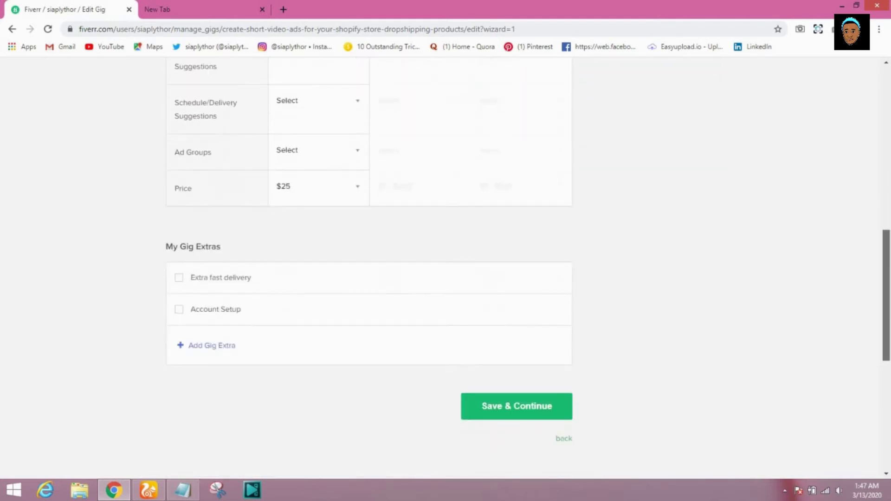
Add an Extra fast delivery extra of 1 day for an extra $15, then save and continue
{"action": "left_click", "coordinate": [178, 277]}
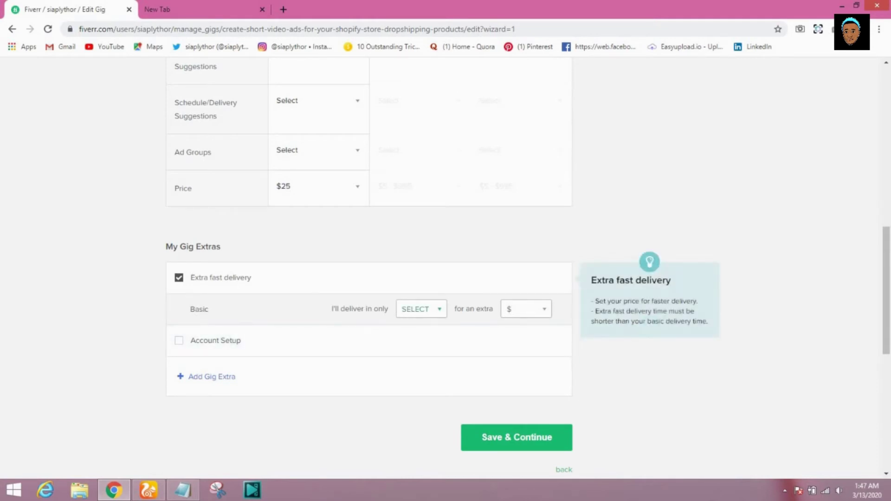
{"action": "left_click", "coordinate": [420, 308]}
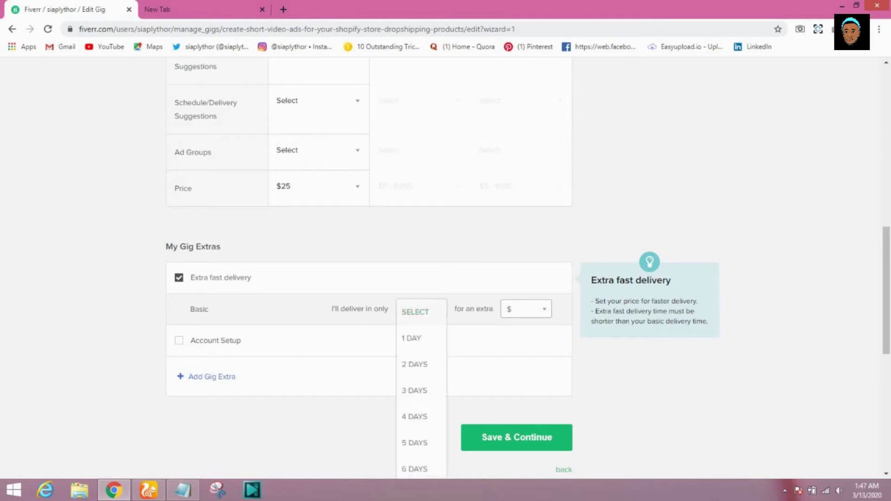
{"action": "left_click", "coordinate": [411, 338]}
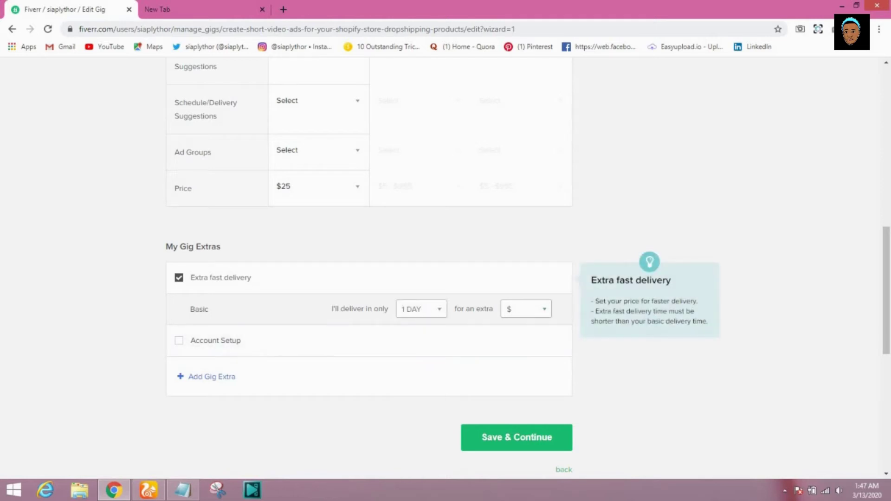
{"action": "left_click", "coordinate": [526, 309]}
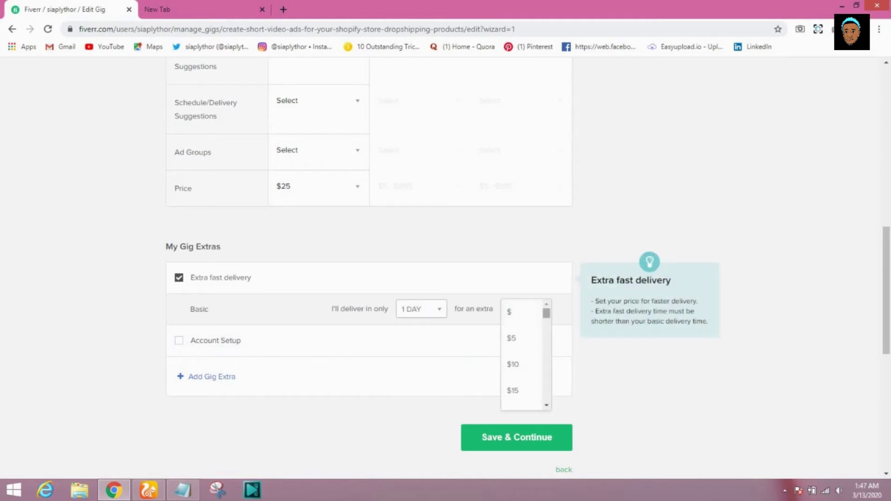
{"action": "left_click", "coordinate": [513, 390]}
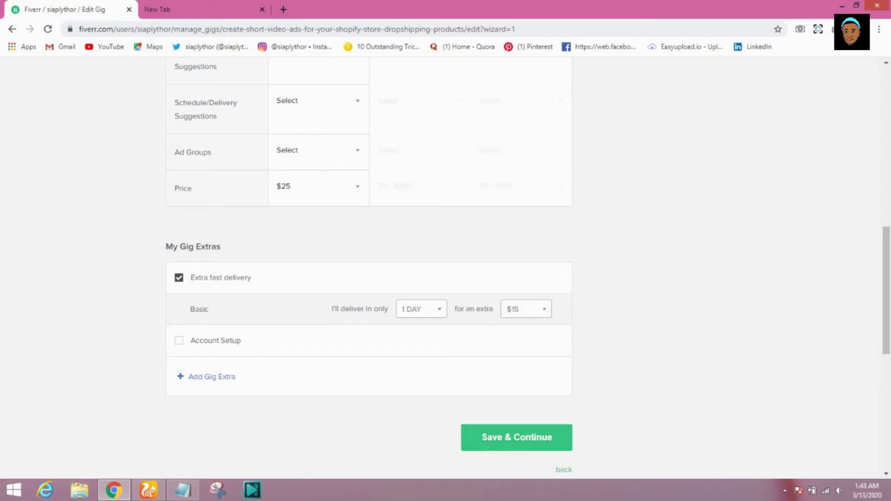
{"action": "left_click", "coordinate": [516, 437]}
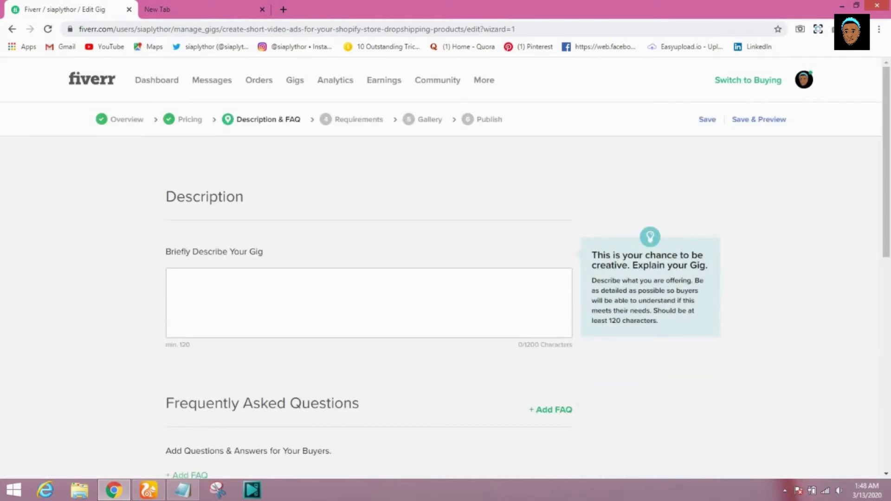
Begin the description with 'Hi there, Are you a dropshipper who needs a video ad creator'
{"action": "left_click", "coordinate": [171, 278]}
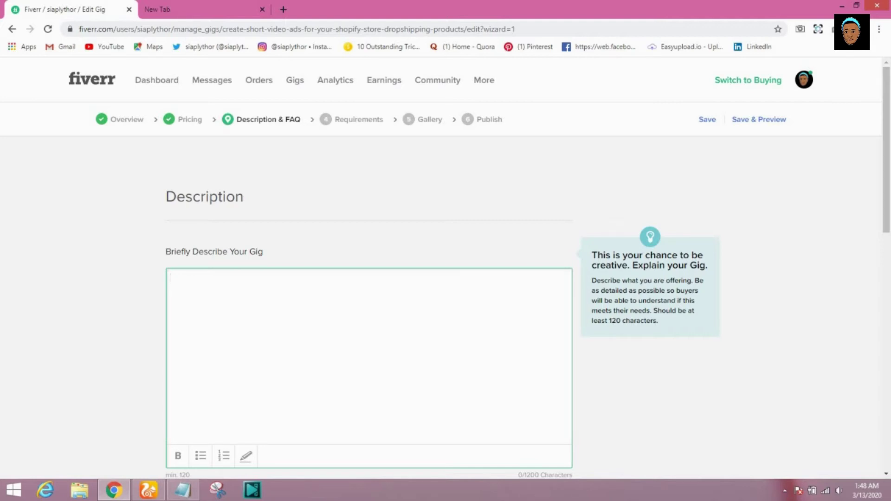
{"action": "type", "text": "Fa"}
{"action": "key", "text": "BackSpace"}
{"action": "key", "text": "BackSpace"}
{"action": "type", "text": "Hi there,"}
{"action": "key", "text": "BackSpace"}
{"action": "type", "text": "Are you a "}
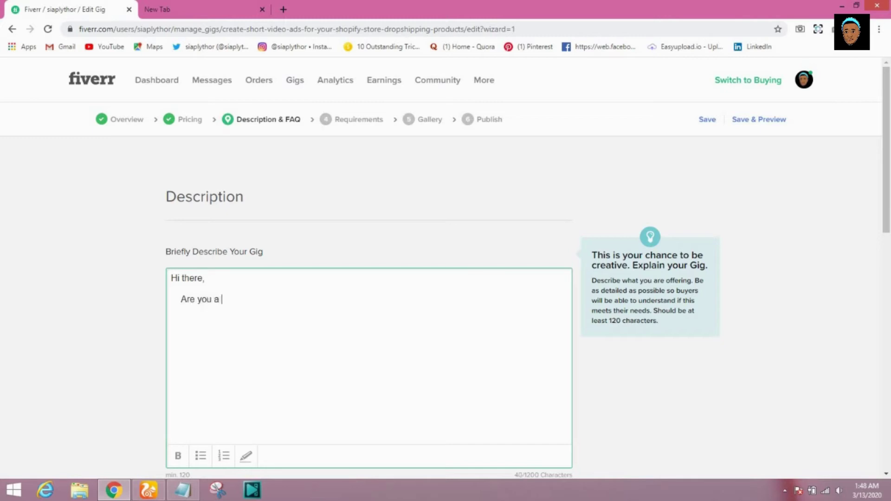
{"action": "type", "text": "dropahiiper"}
{"action": "key", "text": "BackSpace"}
{"action": "type", "text": "s"}
{"action": "key", "text": "BackSpace"}
{"action": "type", "text": "per who need"}
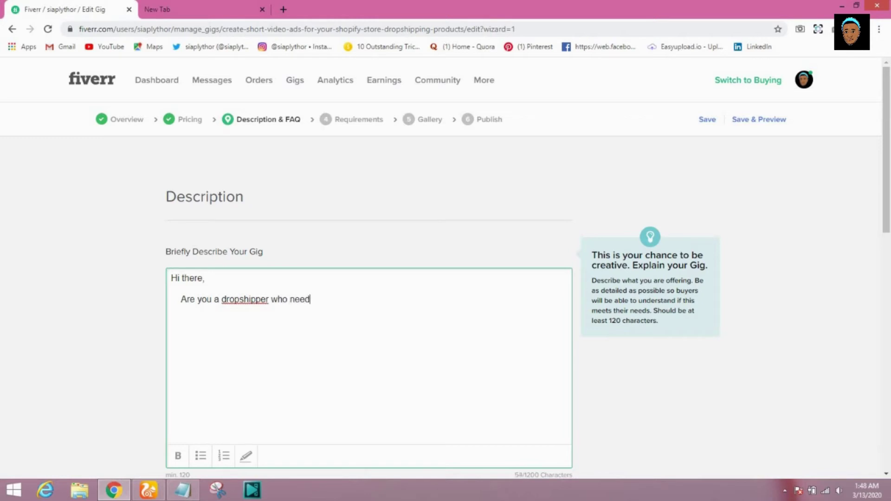
{"action": "type", "text": "s a video ad creatore"}
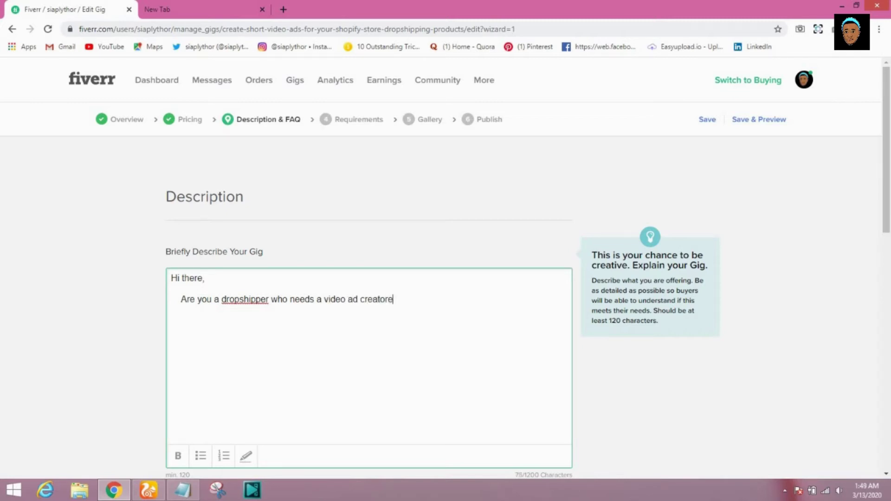
{"action": "key", "text": "BackSpace"}
Make it 'Video ads creator to make amazing Short video ads for Dropshipping products?'
{"action": "left_click", "coordinate": [358, 299]}
{"action": "type", "text": "s"}
{"action": "left_click", "coordinate": [392, 299]}
{"action": "type", "text": "to make amz"}
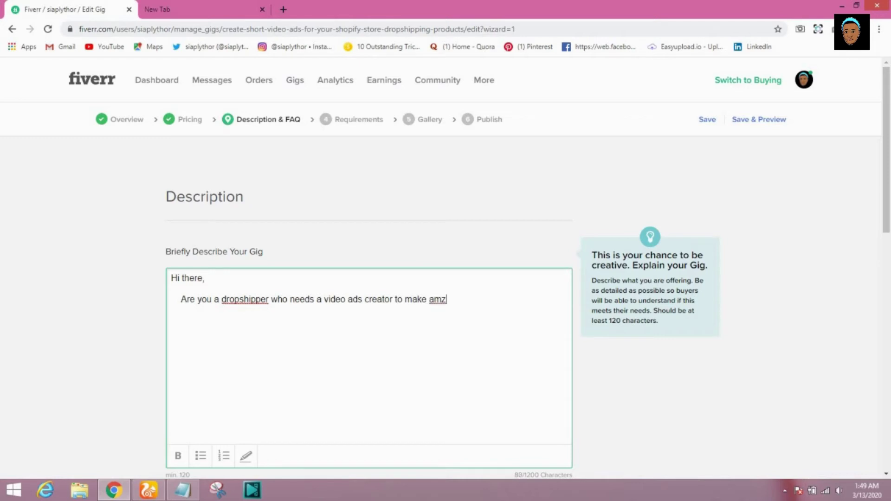
{"action": "key", "text": "BackSpace"}
{"action": "type", "text": "azin"}
{"action": "type", "text": "g"}
{"action": "key", "text": "BackSpace"}
{"action": "type", "text": "g Short vide"}
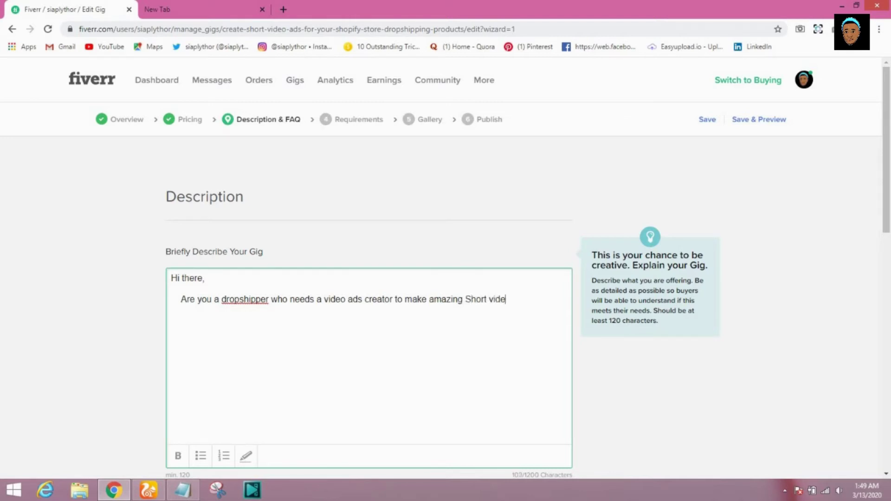
{"action": "type", "text": "o ads for Drop"}
{"action": "type", "text": "sh"}
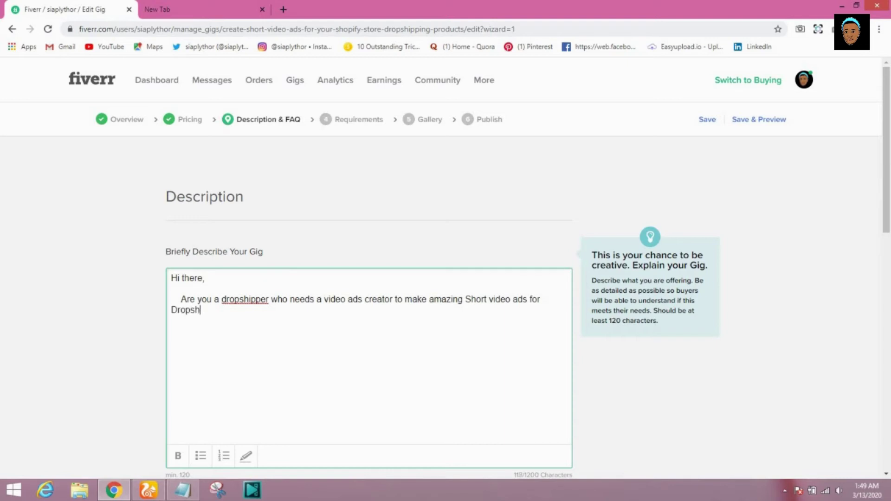
{"action": "type", "text": "ipping produ"}
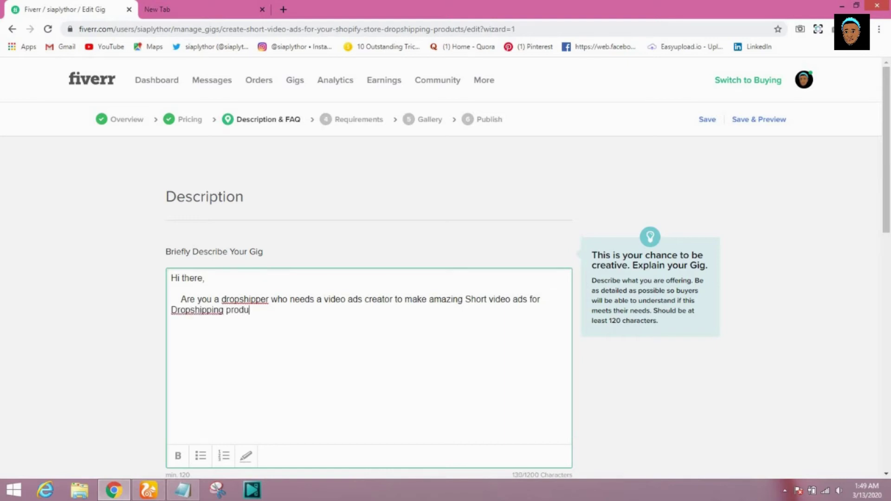
{"action": "type", "text": "cts?"}
{"action": "key", "text": "BackSpace"}
{"action": "type", "text": "V"}
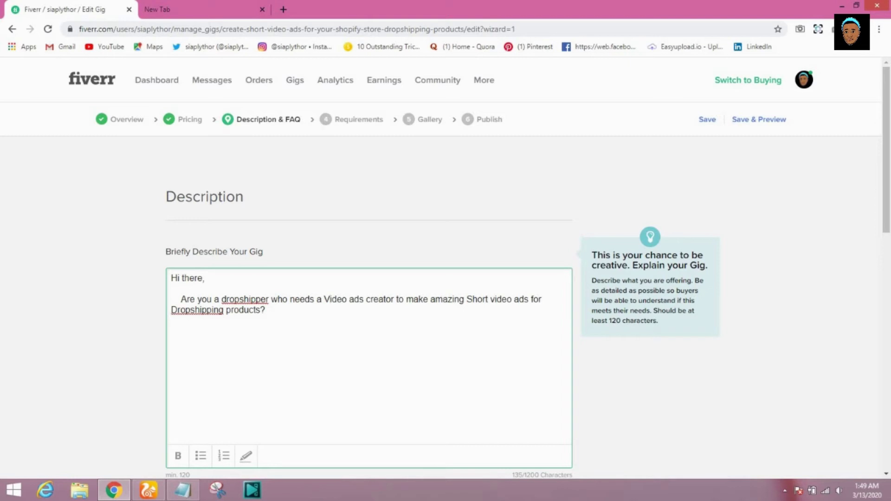
Bold the phrases 'Video ads', 'Short video ads' and 'Dropshipping products'
{"action": "left_click_drag", "start_coordinate": [324, 300], "coordinate": [364, 299]}
{"action": "left_click", "coordinate": [178, 456]}
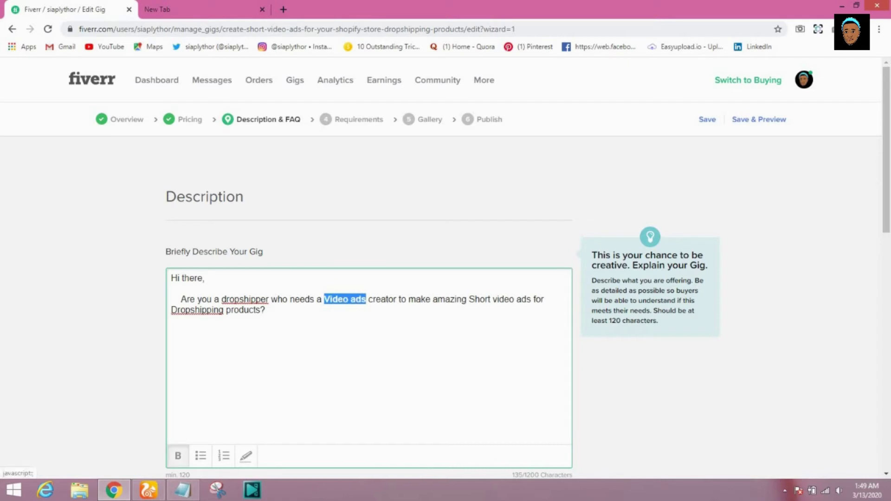
{"action": "left_click_drag", "start_coordinate": [171, 299], "coordinate": [544, 300]}
{"action": "left_click_drag", "start_coordinate": [469, 300], "coordinate": [531, 299]}
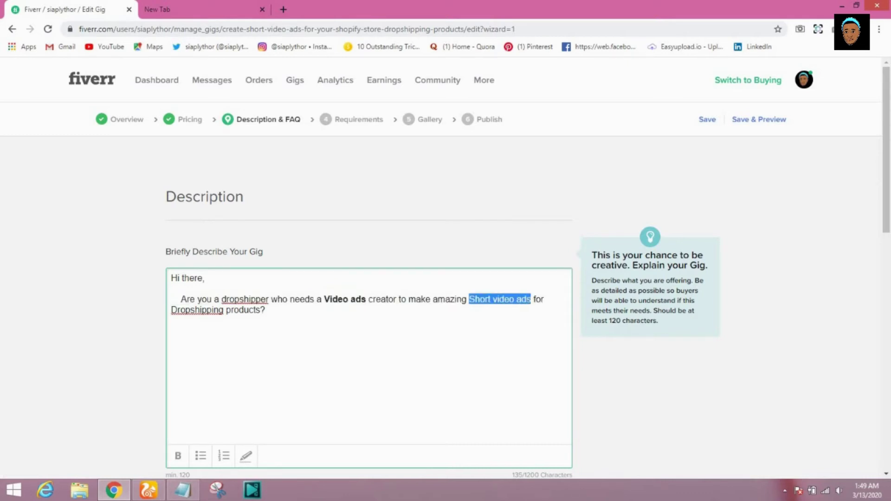
{"action": "left_click", "coordinate": [178, 456]}
{"action": "left_click", "coordinate": [267, 310]}
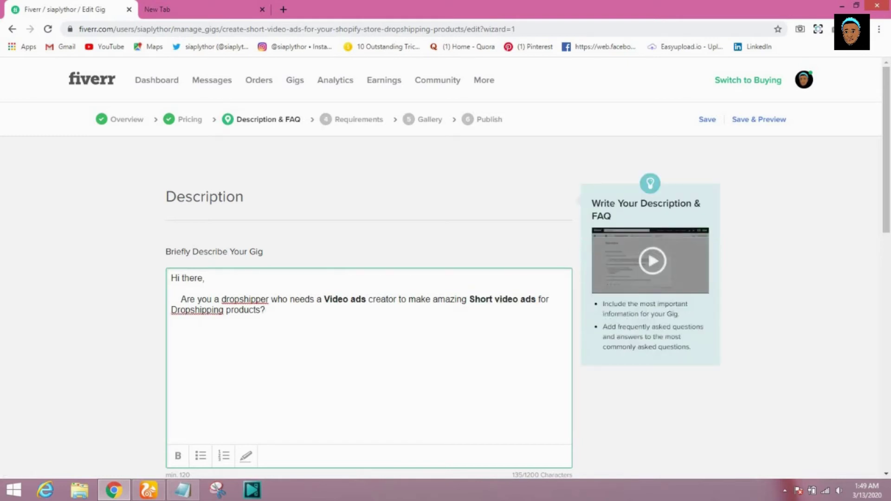
{"action": "left_click_drag", "start_coordinate": [171, 310], "coordinate": [261, 310]}
{"action": "left_click", "coordinate": [177, 456]}
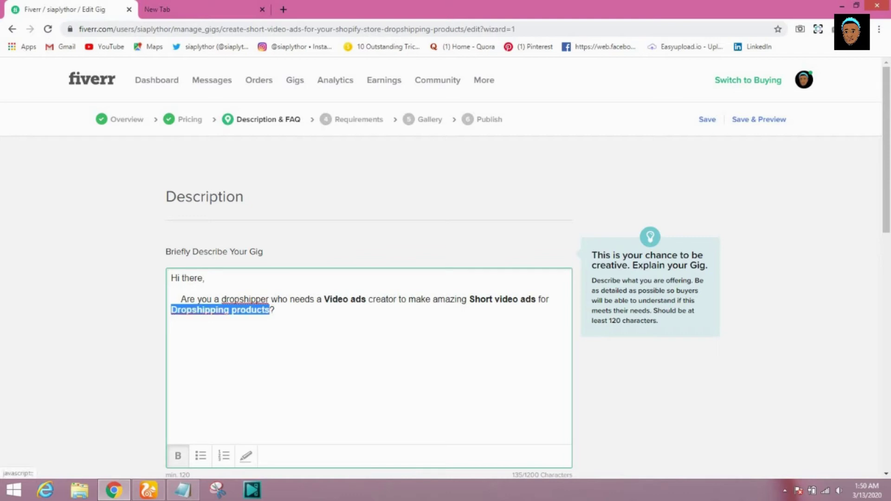
{"action": "left_click", "coordinate": [274, 310]}
Add the line 'If yes, then you're at the right gig.' and start a new paragraph
{"action": "key", "text": "Return"}
{"action": "key", "text": "Return"}
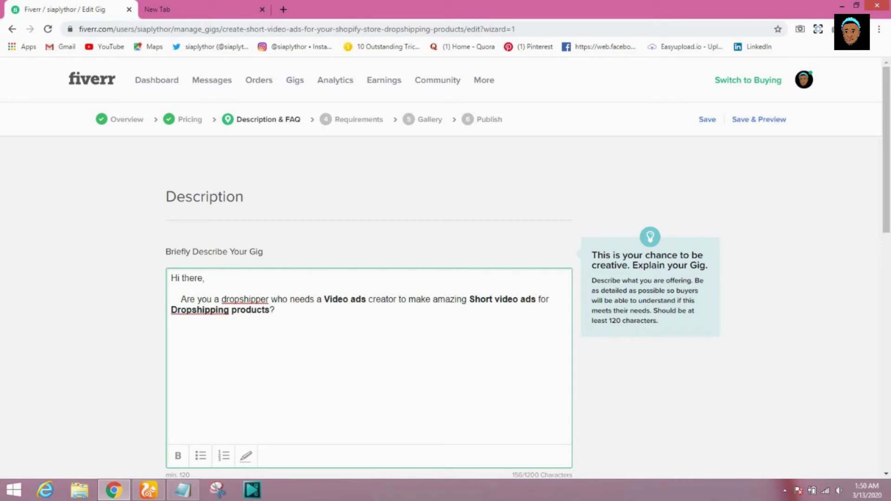
{"action": "key", "text": "BackSpace"}
{"action": "key", "text": "BackSpace"}
{"action": "key", "text": "BackSpace"}
{"action": "key", "text": "BackSpace"}
{"action": "key", "text": "BackSpace"}
{"action": "key", "text": "BackSpace"}
{"action": "type", "text": "If yes, then you're at the riu"}
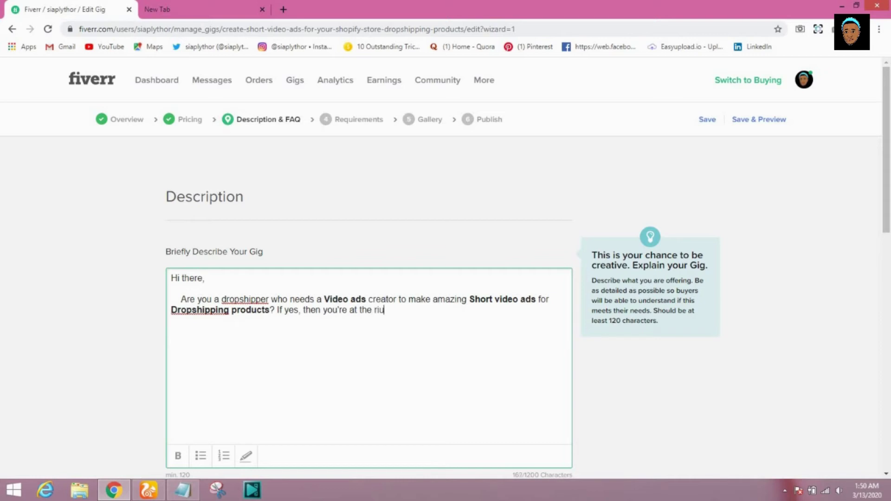
{"action": "key", "text": "BackSpace"}
{"action": "key", "text": "BackSpace"}
{"action": "type", "text": "ight gig."}
{"action": "key", "text": "Return"}
{"action": "key", "text": "Return"}
Write 'I have 4 years of experience in creating sales driving Facebook video ads for dropshipping products,'
{"action": "type", "text": "I have 4 years of "}
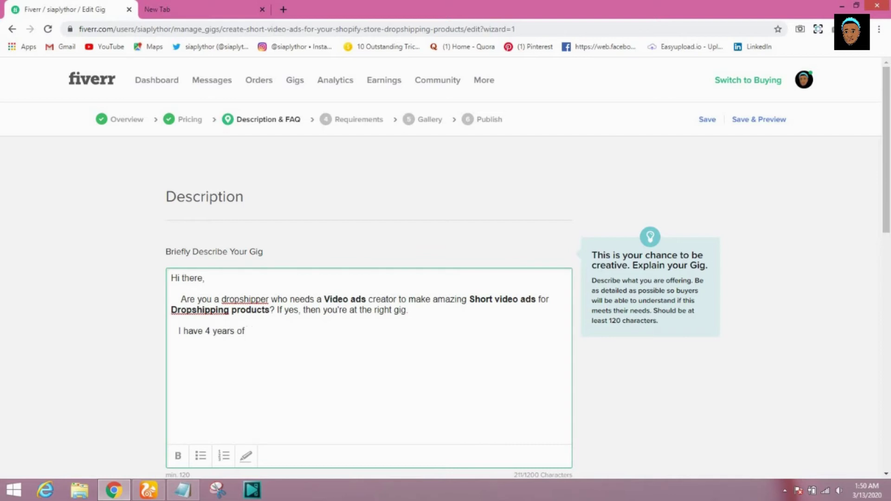
{"action": "type", "text": "experience in creatio"}
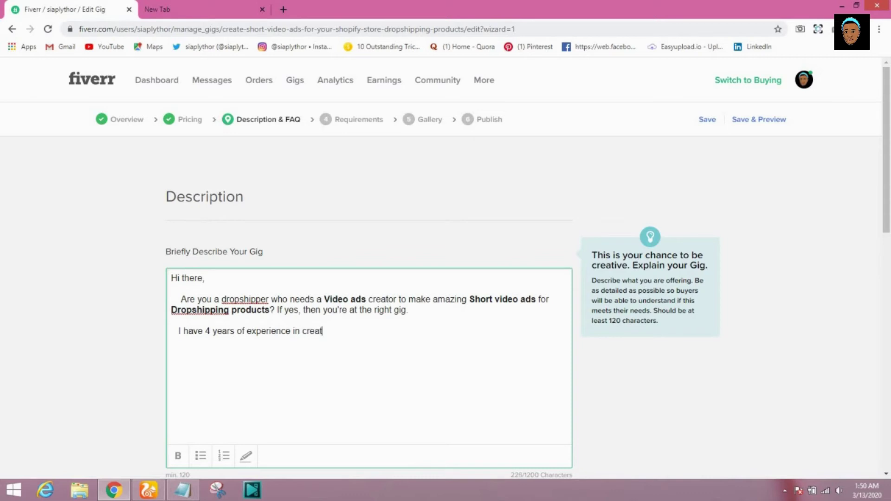
{"action": "key", "text": "BackSpace"}
{"action": "key", "text": "BackSpace"}
{"action": "type", "text": "ing sales driving"}
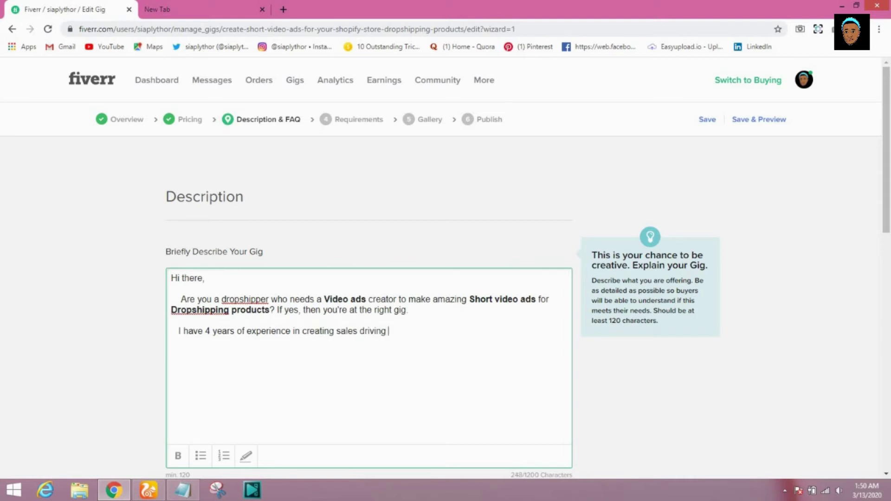
{"action": "type", "text": " Facebook video ads"}
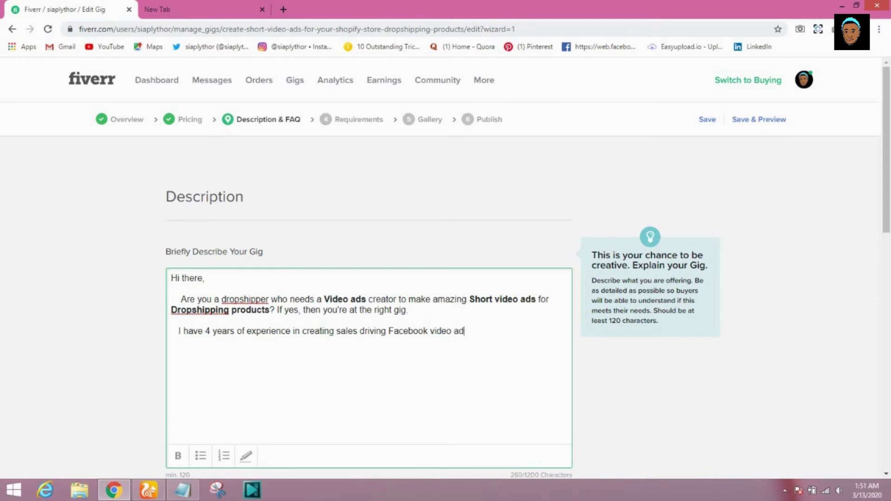
{"action": "left_click", "coordinate": [171, 321]}
{"action": "type", "text": "for drophipping "}
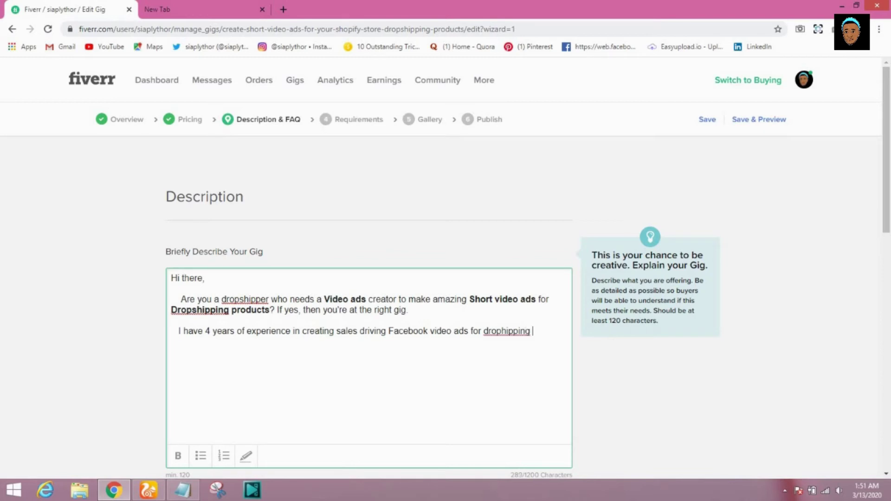
{"action": "type", "text": "products, and I know b"}
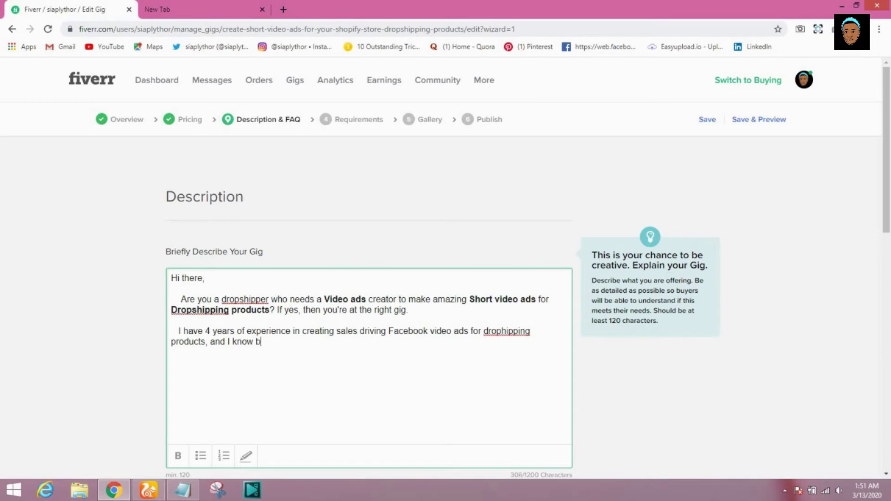
Finish the paragraph with 'and I know Facebook strict guidelines.'
{"action": "key", "text": "BackSpace"}
{"action": "key", "text": "BackSpace"}
{"action": "type", "text": "stric"}
{"action": "key", "text": "BackSpace"}
{"action": "key", "text": "BackSpace"}
{"action": "key", "text": "BackSpace"}
{"action": "key", "text": "BackSpace"}
{"action": "key", "text": "BackSpace"}
{"action": "type", "text": "A"}
{"action": "key", "text": "BackSpace"}
{"action": "type", "text": "Facebook stricts guild"}
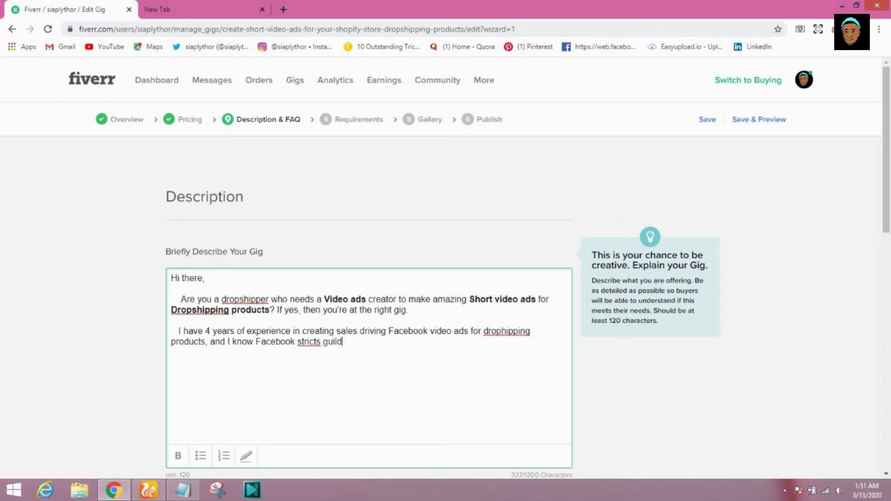
{"action": "type", "text": "ings"}
{"action": "key", "text": "BackSpace"}
{"action": "key", "text": "BackSpace"}
{"action": "key", "text": "BackSpace"}
{"action": "key", "text": "BackSpace"}
{"action": "type", "text": "lines"}
{"action": "key", "text": "BackSpace"}
{"action": "type", "text": "."}
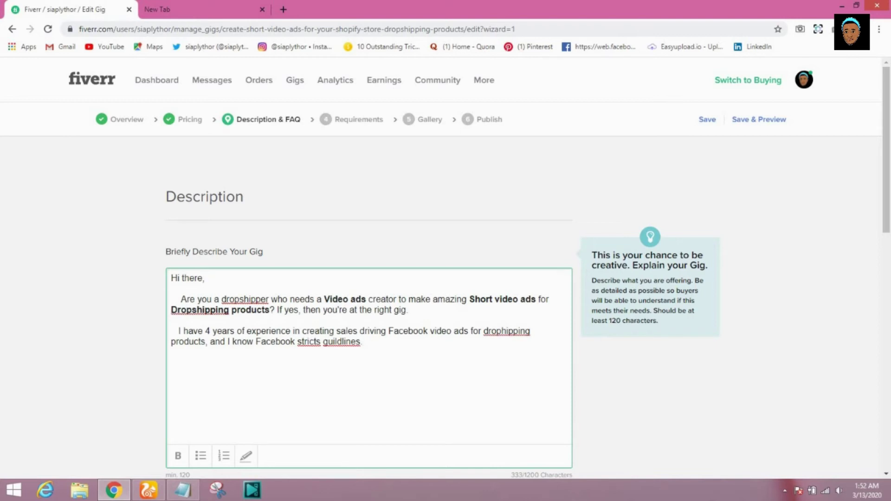
Insert the heading 'What will you get for $25;' on a new line and make it bold
{"action": "key", "text": "Return"}
{"action": "key", "text": "Return"}
{"action": "type", "text": "What"}
{"action": "type", "text": "will you get for "}
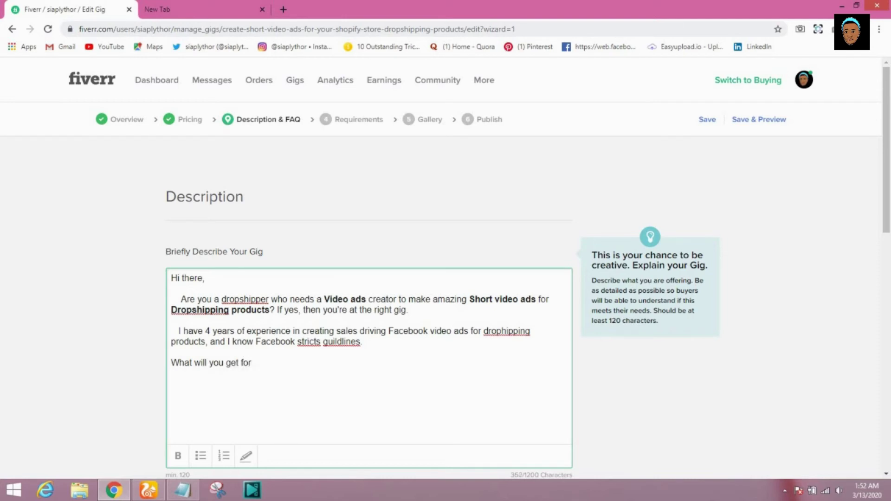
{"action": "type", "text": "$25;"}
{"action": "key", "text": "Return"}
{"action": "key", "text": "BackSpace"}
{"action": "key", "text": "shift+Home"}
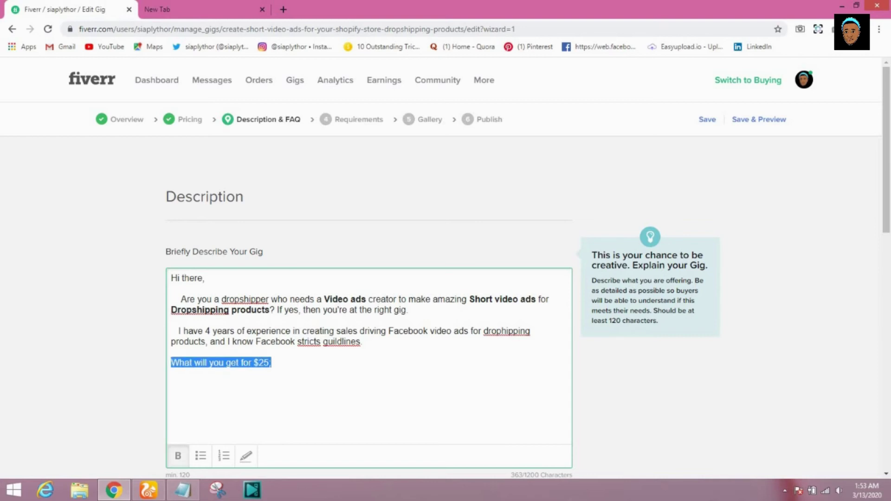
{"action": "key", "text": "ctrl+b"}
{"action": "left_click", "coordinate": [172, 374]}
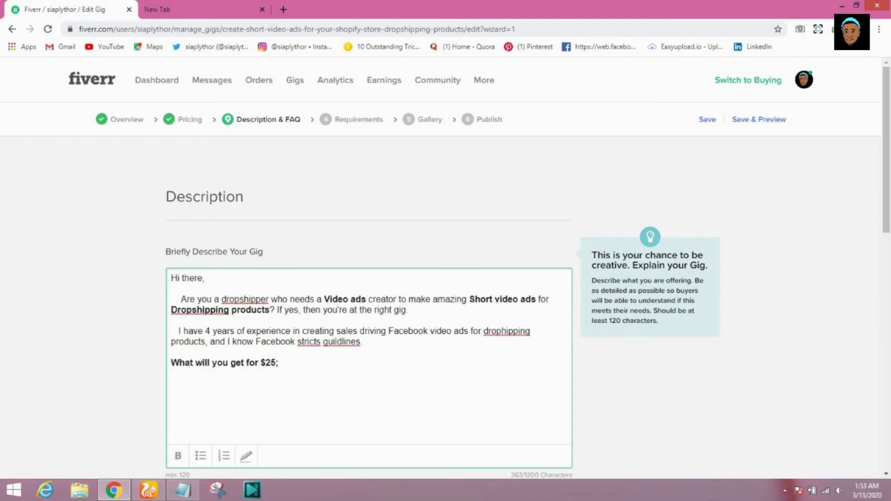
{"action": "key", "text": "Return"}
Start a bulleted list with Video ads, Background music and Logo
{"action": "left_click", "coordinate": [201, 456]}
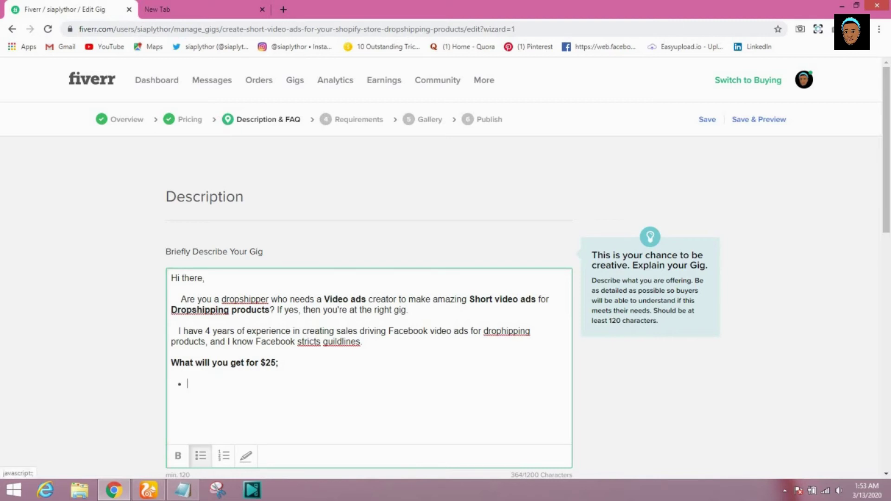
{"action": "type", "text": "Am amazing F"}
{"action": "key", "text": "BackSpace"}
{"action": "type", "text": "Video ads "}
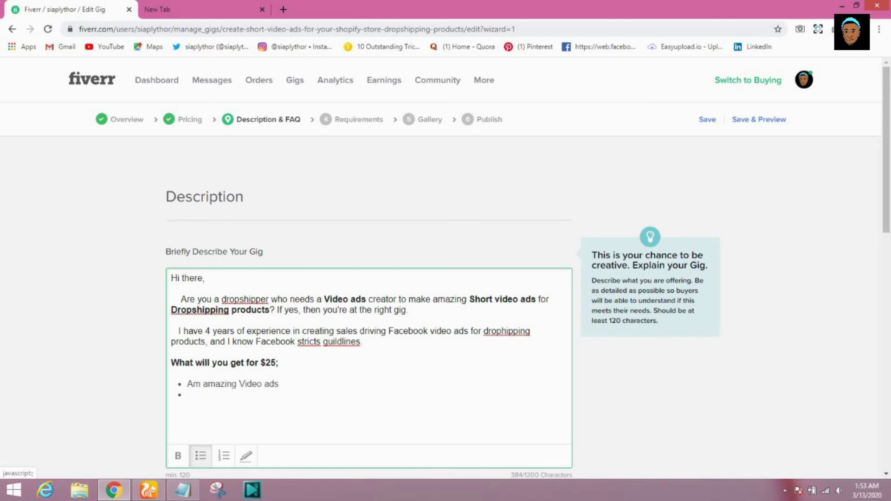
{"action": "type", "text": "Background music"}
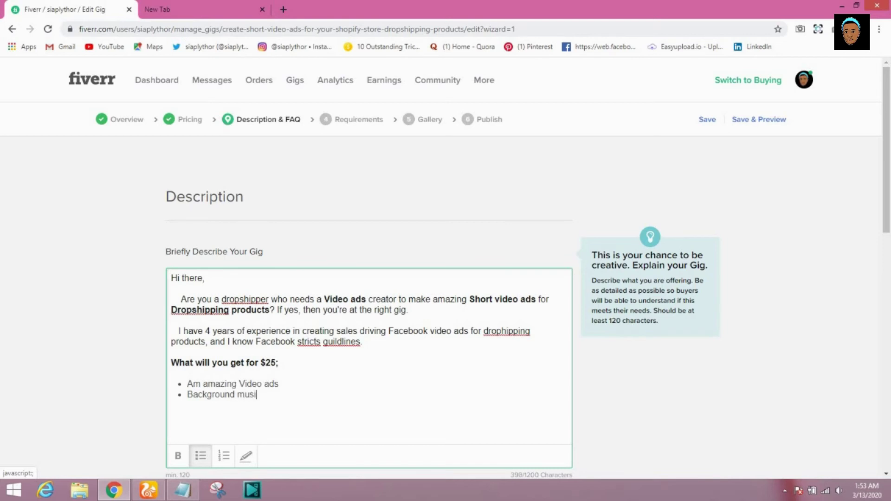
{"action": "key", "text": "Return"}
{"action": "type", "text": "LOgo"}
{"action": "key", "text": "BackSpace"}
{"action": "key", "text": "BackSpace"}
{"action": "key", "text": "BackSpace"}
{"action": "type", "text": "ogo"}
Add the bullet 'Money back guaranteed (If not satisfied)' and end the list
{"action": "key", "text": "Return"}
{"action": "key", "text": "BackSpace"}
{"action": "type", "text": "Mon"}
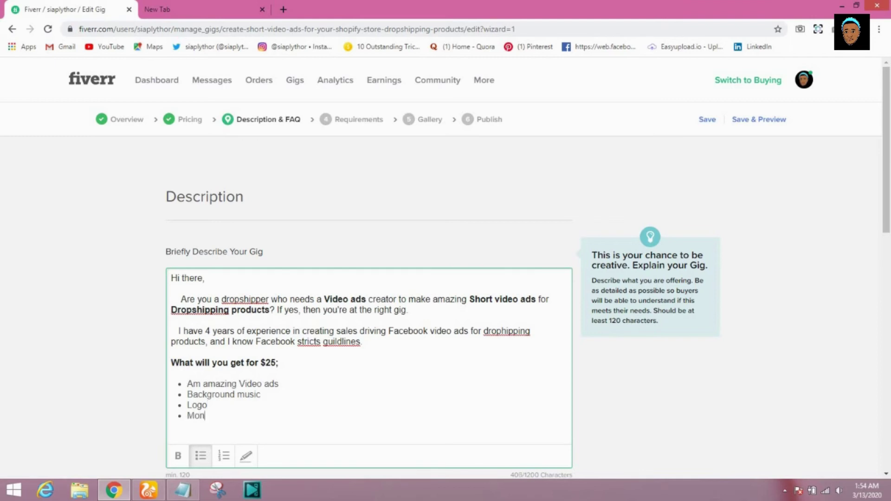
{"action": "type", "text": "ey backi"}
{"action": "key", "text": "BackSpace"}
{"action": "type", "text": "gr"}
{"action": "key", "text": "BackSpace"}
{"action": "type", "text": "uar"}
{"action": "type", "text": "eent"}
{"action": "key", "text": "BackSpace"}
{"action": "key", "text": "BackSpace"}
{"action": "key", "text": "BackSpace"}
{"action": "key", "text": "BackSpace"}
{"action": "type", "text": "anteed"}
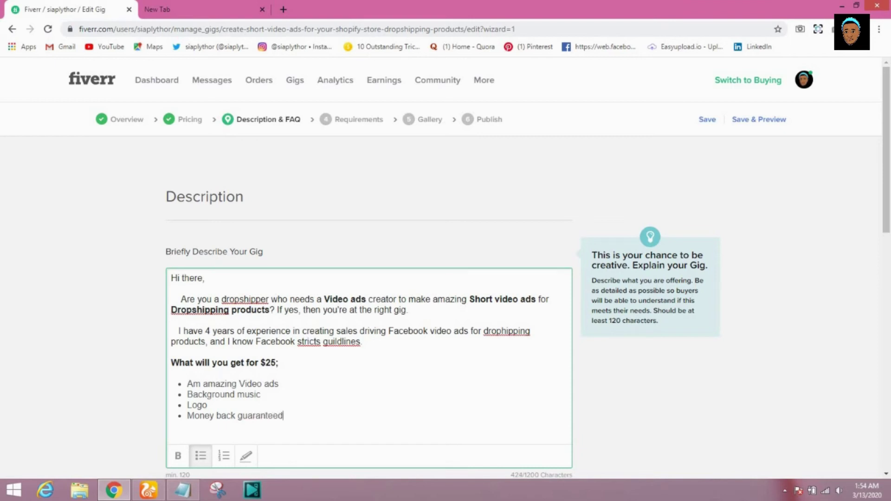
{"action": "type", "text": "(If noi"}
{"action": "key", "text": "BackSpace"}
{"action": "type", "text": "t sa"}
{"action": "type", "text": "tisfi"}
{"action": "type", "text": "ed"}
{"action": "type", "text": "0"}
{"action": "key", "text": "BackSpace"}
{"action": "type", "text": ")"}
{"action": "key", "text": "Return"}
{"action": "key", "text": "Return"}
{"action": "key", "text": "Return"}
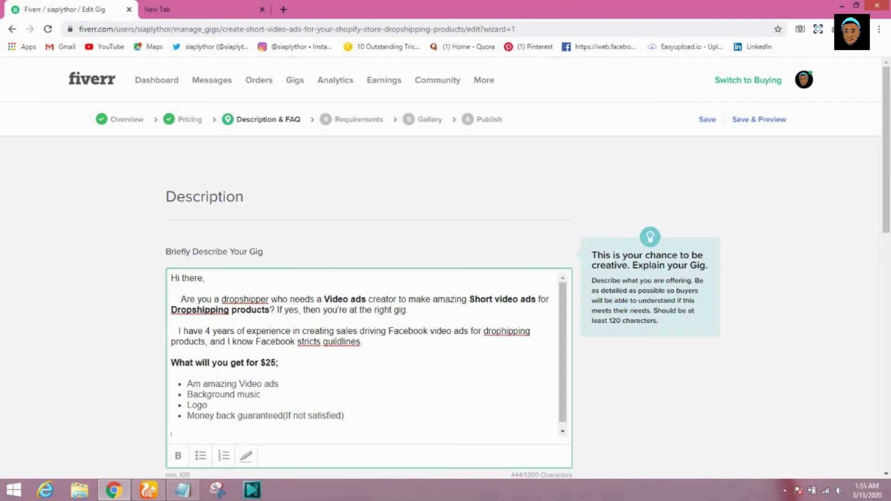
Type the closing line 'To get amazing video ads created for you right-away, place order now!'
{"action": "type", "text": "To get am"}
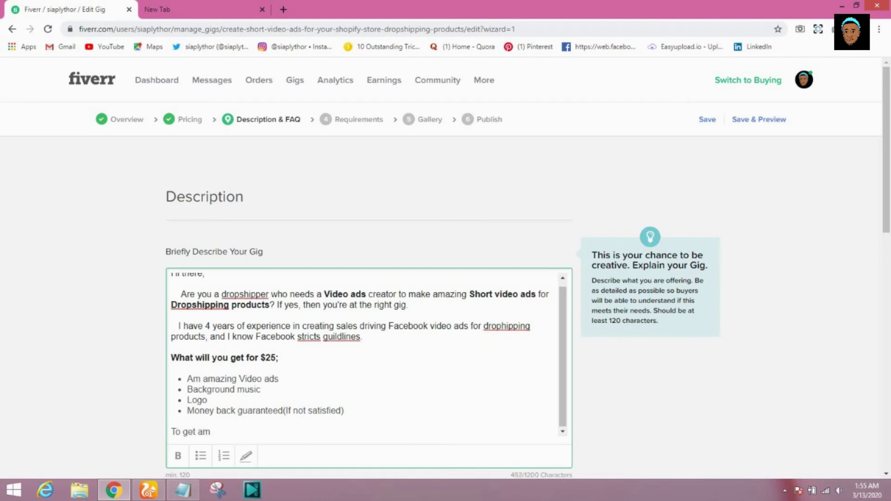
{"action": "type", "text": "azing video ads created"}
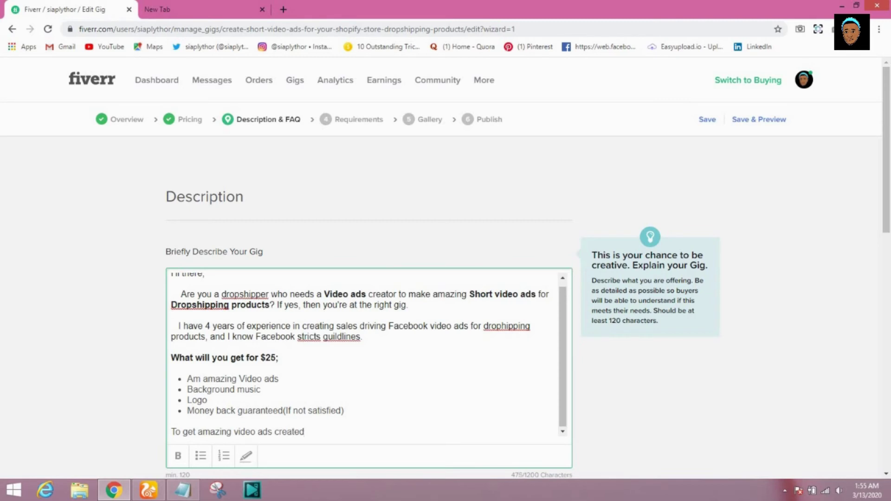
{"action": "type", "text": " for you "}
{"action": "type", "text": "ri"}
{"action": "type", "text": "ght"}
{"action": "type", "text": " w-"}
{"action": "key", "text": "BackSpace"}
{"action": "key", "text": "BackSpace"}
{"action": "key", "text": "BackSpace"}
{"action": "key", "text": "BackSpace"}
{"action": "type", "text": "-away"}
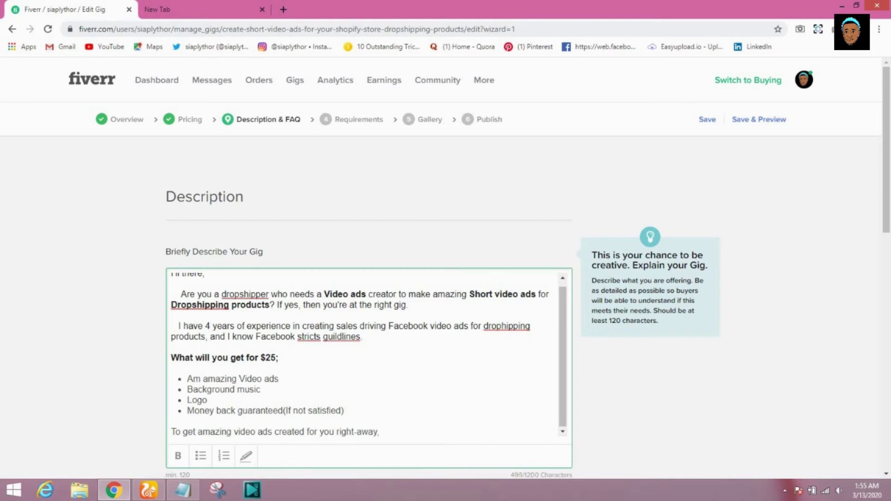
{"action": "type", "text": ", place order now!"}
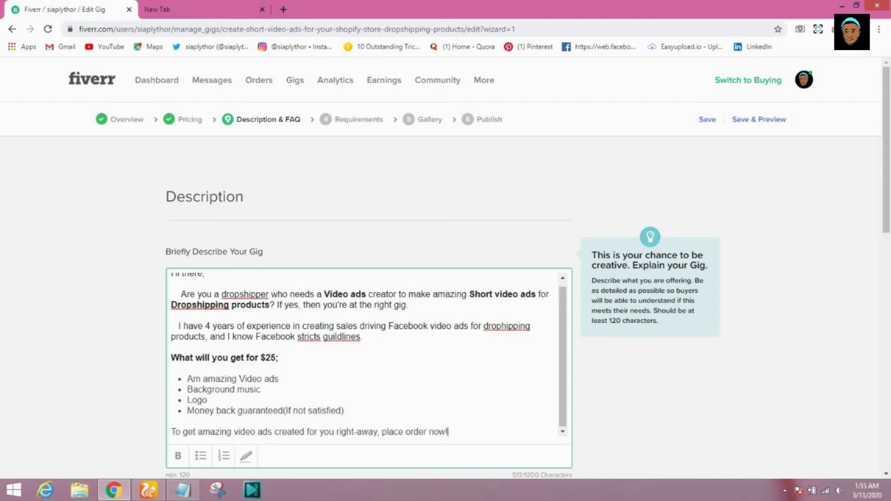
{"action": "scroll", "coordinate": [367, 355], "scroll_direction": "up", "scroll_amount": 1}
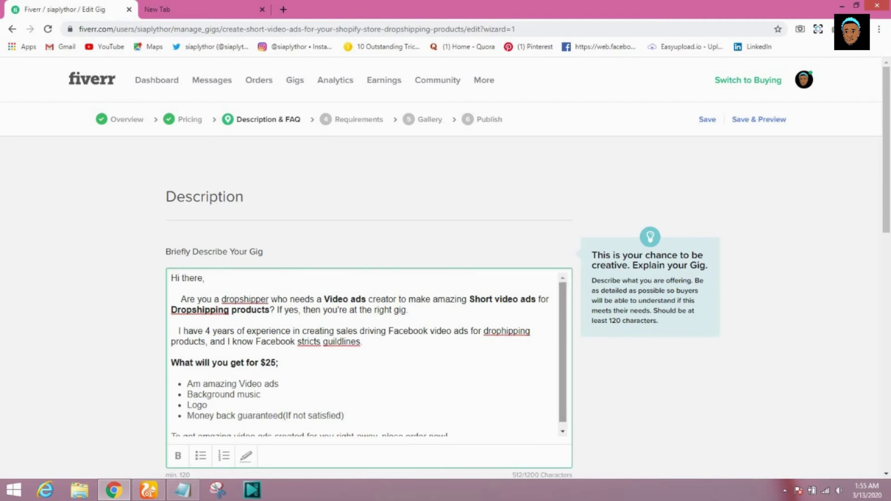
{"action": "scroll", "coordinate": [742, 325], "scroll_direction": "down", "scroll_amount": 2}
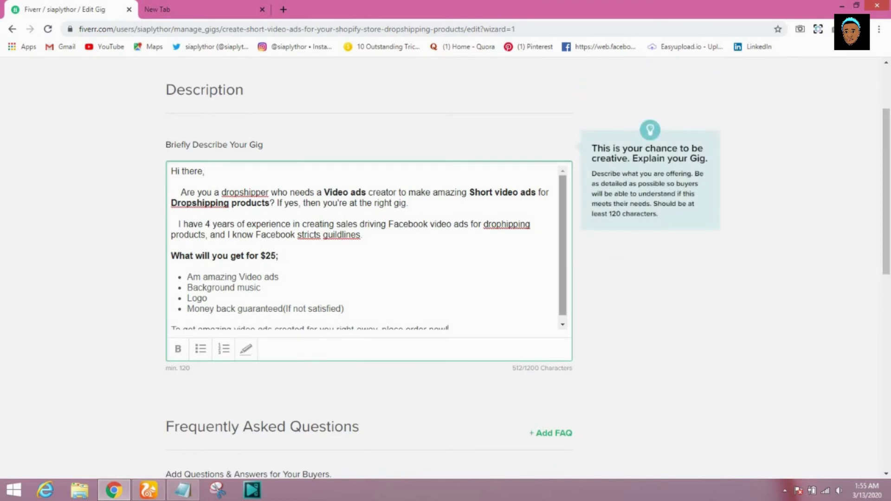
{"action": "scroll", "coordinate": [369, 247], "scroll_direction": "down", "scroll_amount": 1}
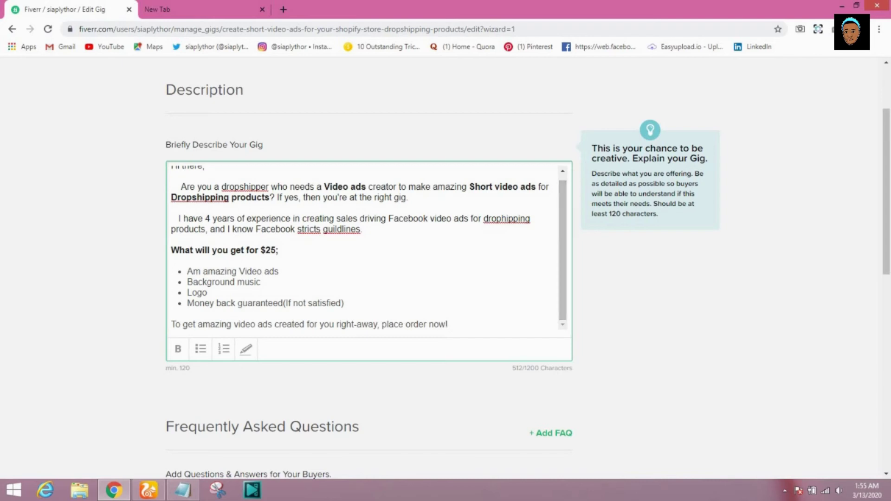
Make the closing line bold and highlight it in yellow
{"action": "key", "text": "ctrl+shift+Left"}
{"action": "key", "text": "ctrl+shift+Left"}
{"action": "key", "text": "ctrl+shift+Left"}
{"action": "key", "text": "ctrl+shift+Left"}
{"action": "key", "text": "ctrl+shift+Left"}
{"action": "key", "text": "ctrl+shift+Left"}
{"action": "key", "text": "ctrl+shift+Left"}
{"action": "key", "text": "ctrl+shift+Left"}
{"action": "key", "text": "ctrl+shift+Left"}
{"action": "key", "text": "ctrl+shift+Left"}
{"action": "key", "text": "ctrl+shift+Left"}
{"action": "key", "text": "ctrl+shift+Left"}
{"action": "key", "text": "ctrl+shift+Left"}
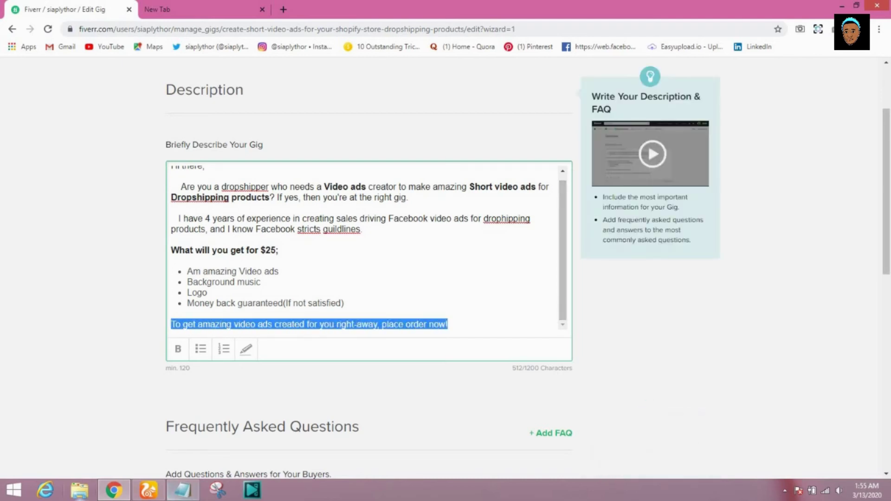
{"action": "left_click", "coordinate": [178, 348]}
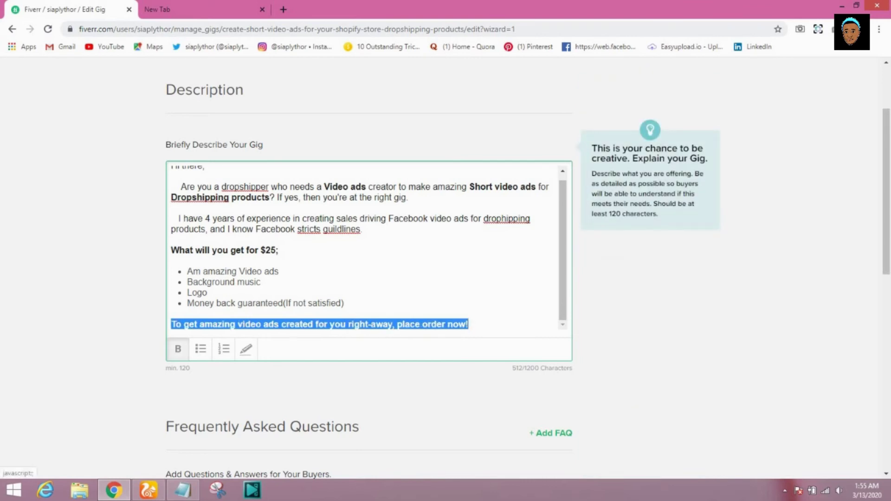
{"action": "left_click", "coordinate": [246, 348]}
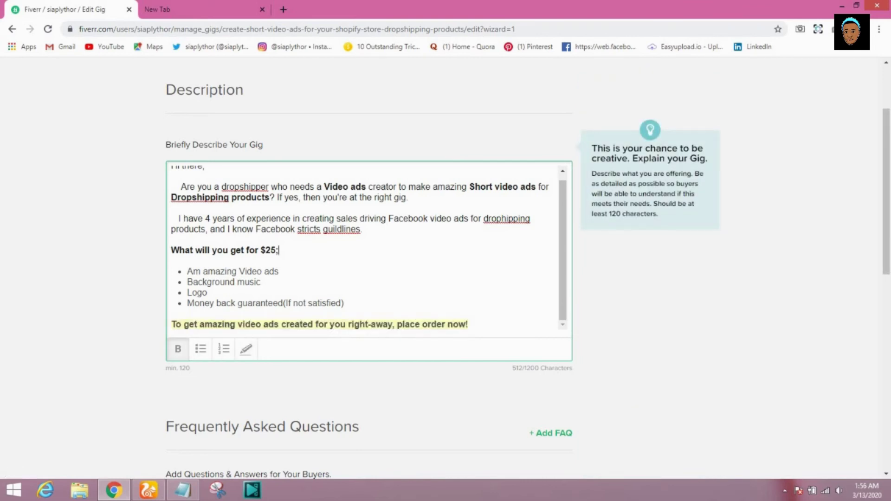
{"action": "scroll", "coordinate": [369, 268], "scroll_direction": "down", "scroll_amount": 2}
{"action": "scroll", "coordinate": [369, 268], "scroll_direction": "down", "scroll_amount": 3}
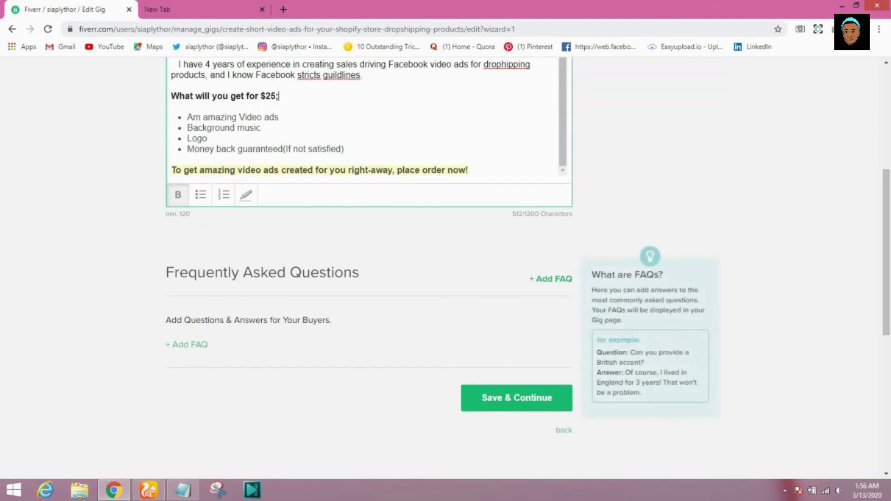
Write the FAQ 'How long will it take to create the video?' answering 2 days, or 24 hours with extra package
{"action": "left_click", "coordinate": [187, 345]}
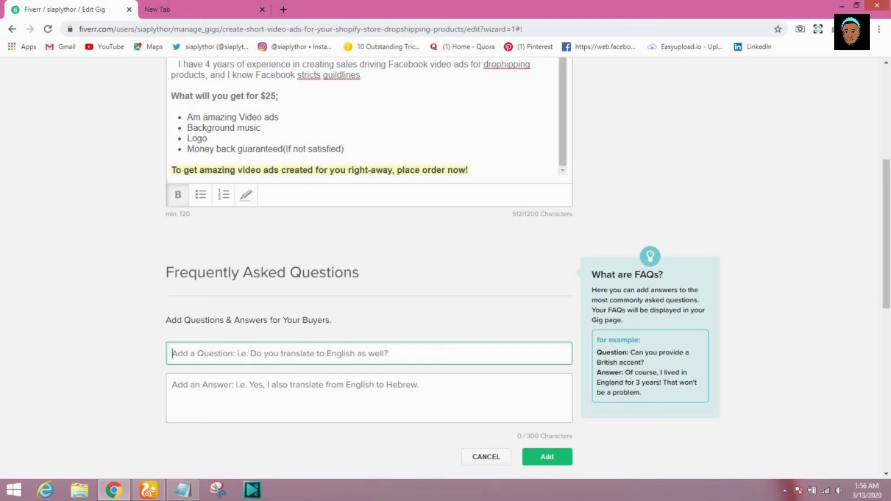
{"action": "type", "text": "How"}
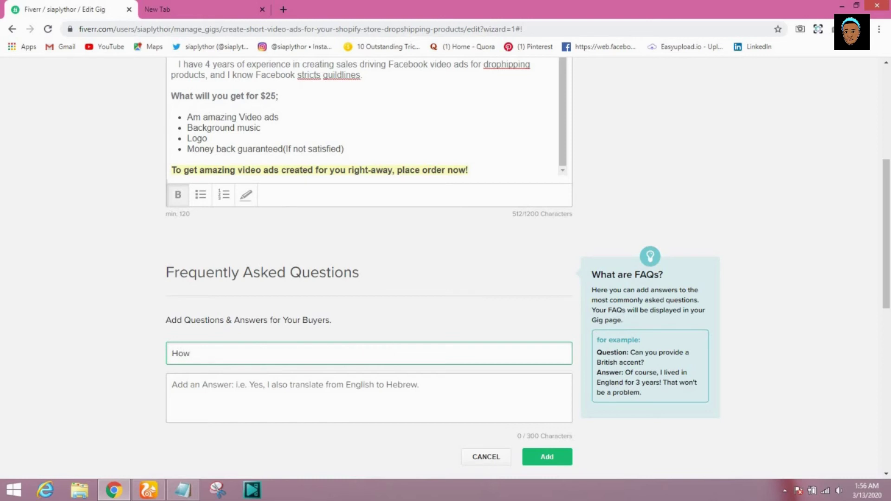
{"action": "type", "text": " long will it take to create"}
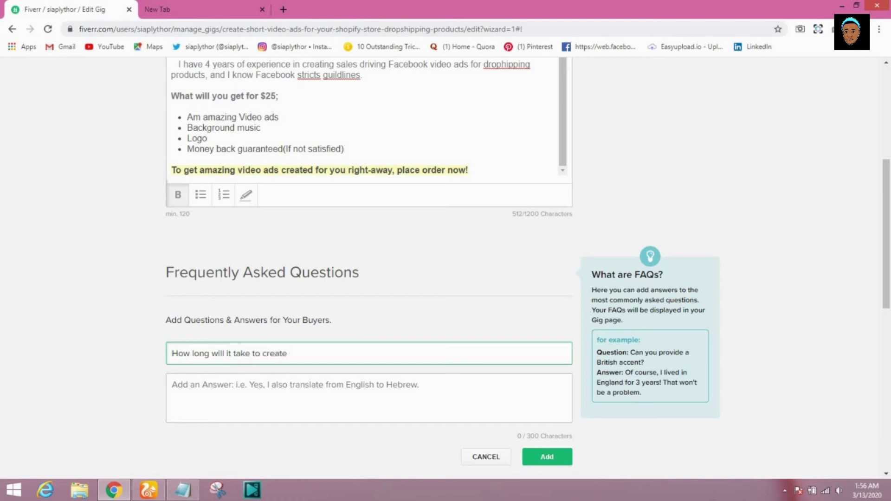
{"action": "type", "text": " the video?"}
{"action": "left_click", "coordinate": [173, 385]}
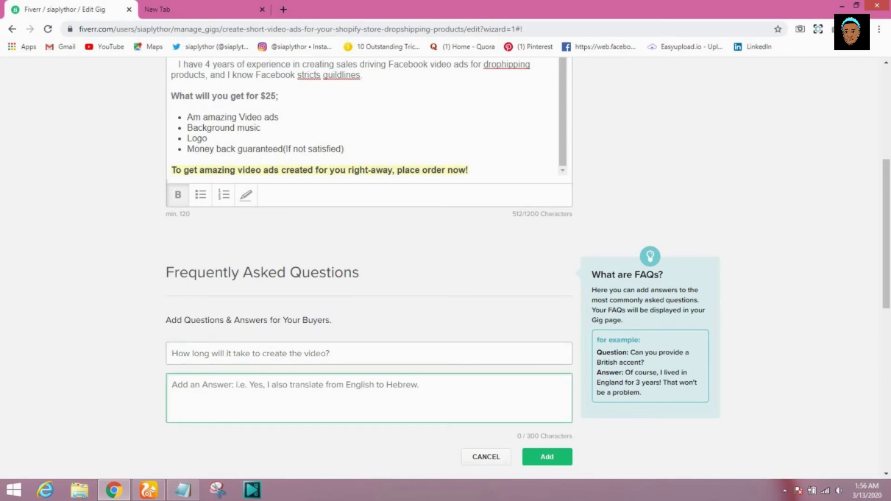
{"action": "type", "text": "It"}
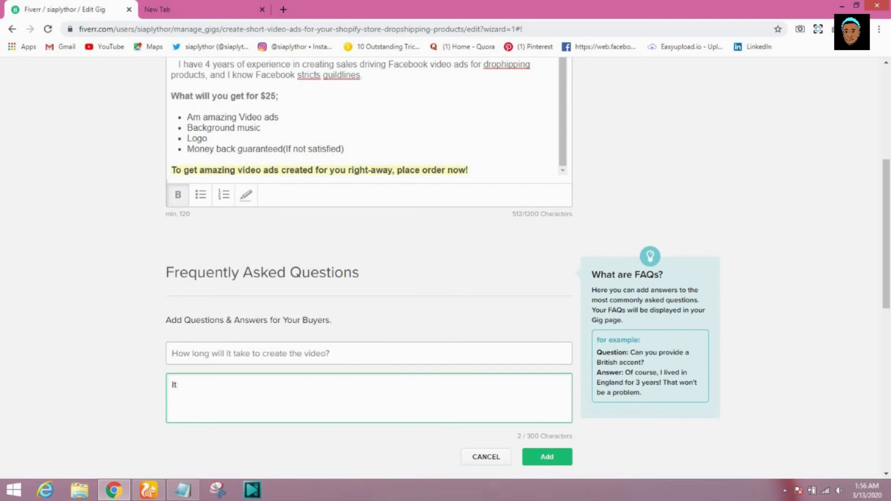
{"action": "type", "text": " will take 2 s"}
{"action": "key", "text": "BackSpace"}
{"action": "type", "text": "days to get"}
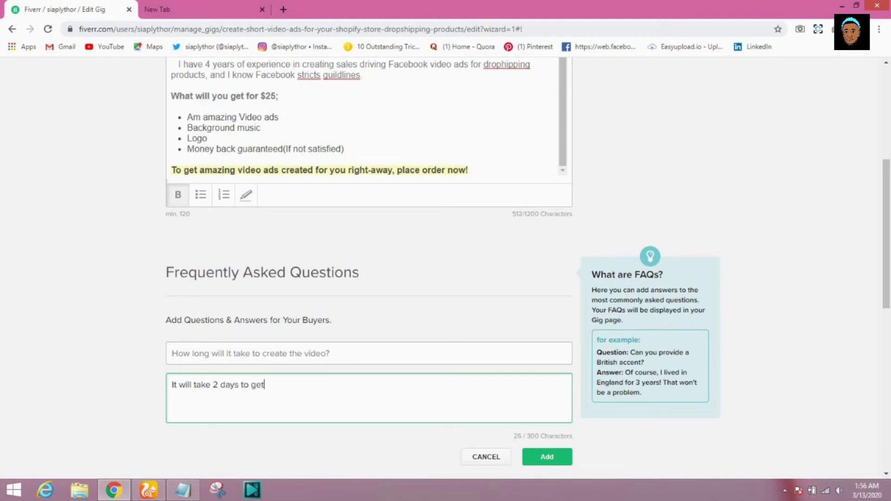
{"action": "type", "text": " the video ready unless"}
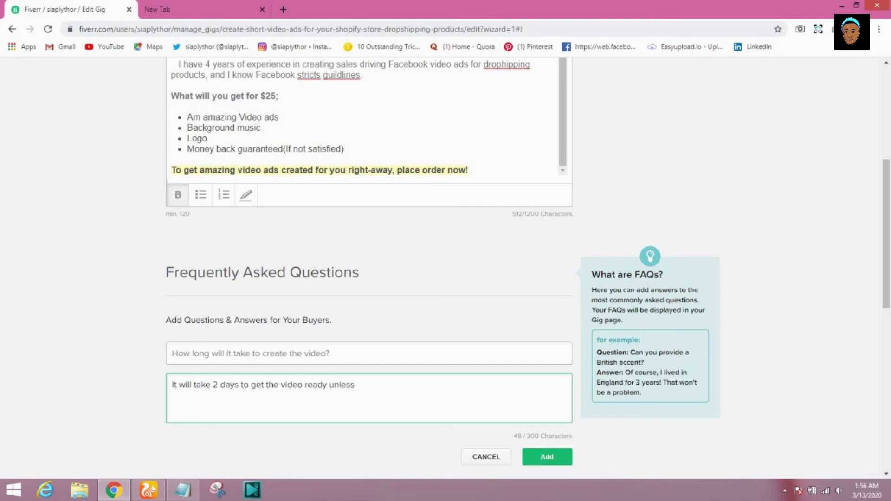
{"action": "type", "text": " you o"}
{"action": "type", "text": "rder ex"}
{"action": "type", "text": "trab"}
{"action": "key", "text": "BackSpace"}
{"action": "key", "text": "BackSpace"}
{"action": "type", "text": "package"}
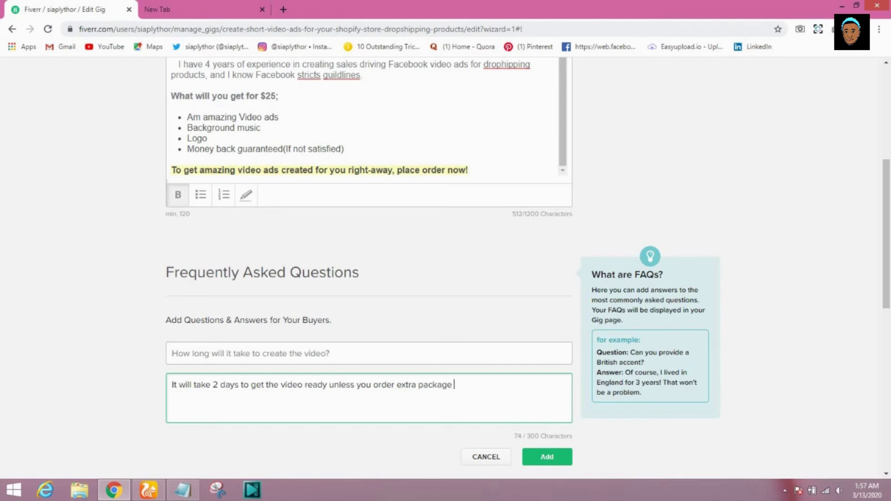
{"action": "key", "text": "BackSpace"}
{"action": "type", "text": ", then it will be ready in 24"}
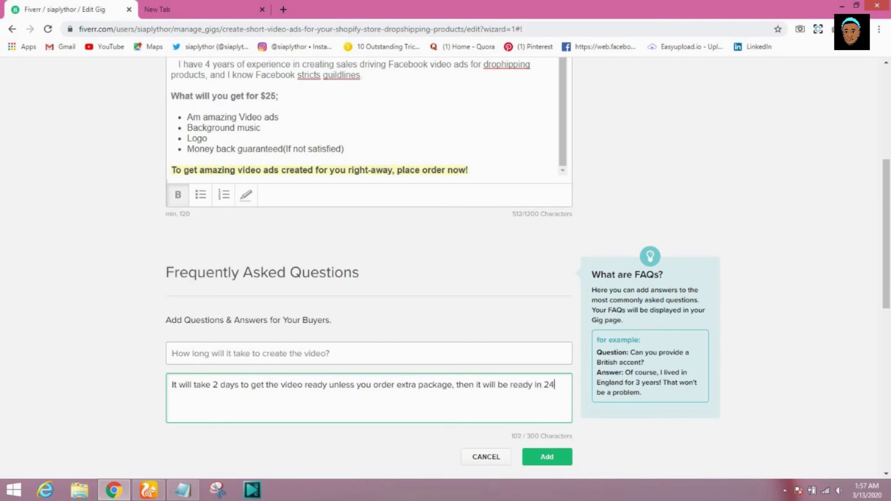
{"action": "type", "text": " hours"}
Save the first FAQ and begin a second question about guaranteeing sales
{"action": "key", "text": "Tab"}
{"action": "key", "text": "Tab"}
{"action": "key", "text": "Return"}
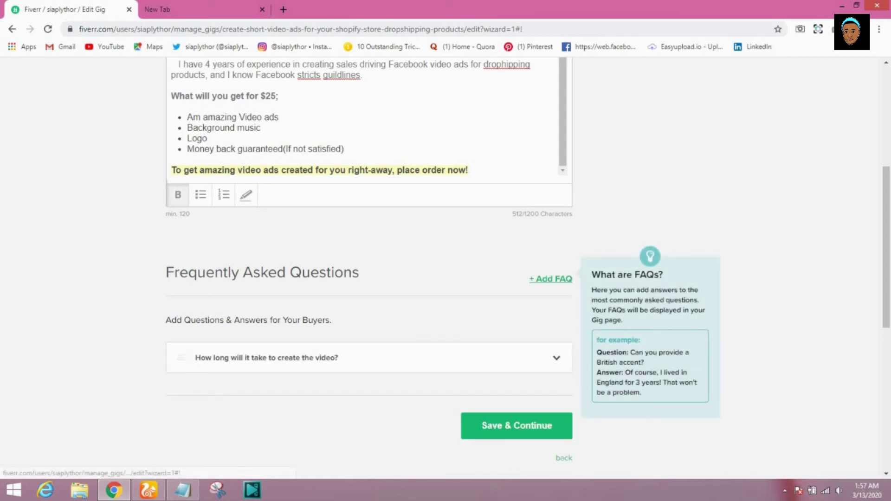
{"action": "key", "text": "Return"}
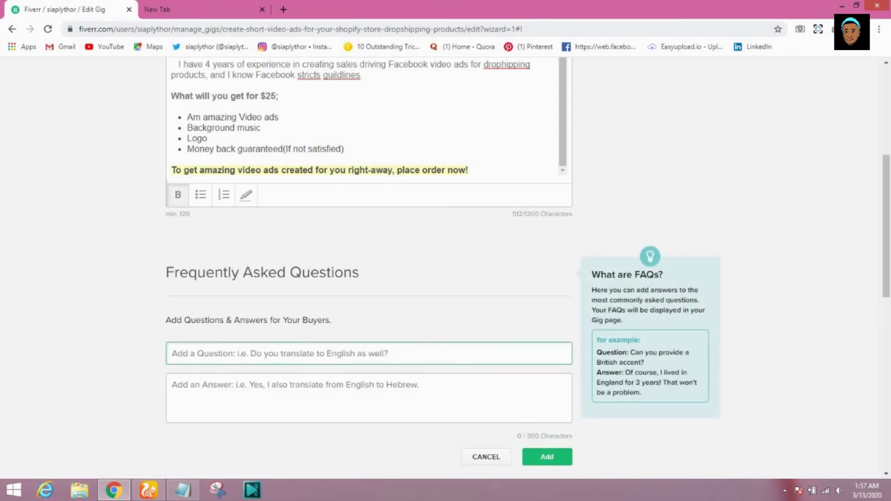
{"action": "type", "text": "Can "}
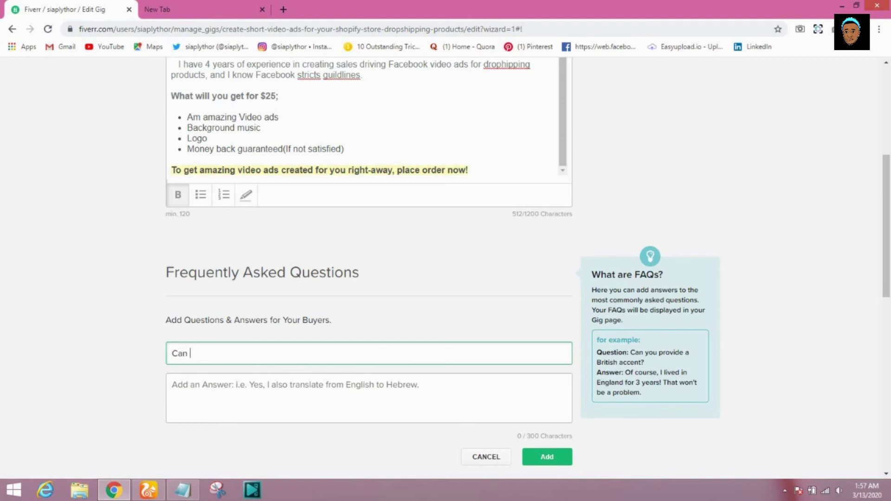
{"action": "type", "text": "you guarantee me sale"}
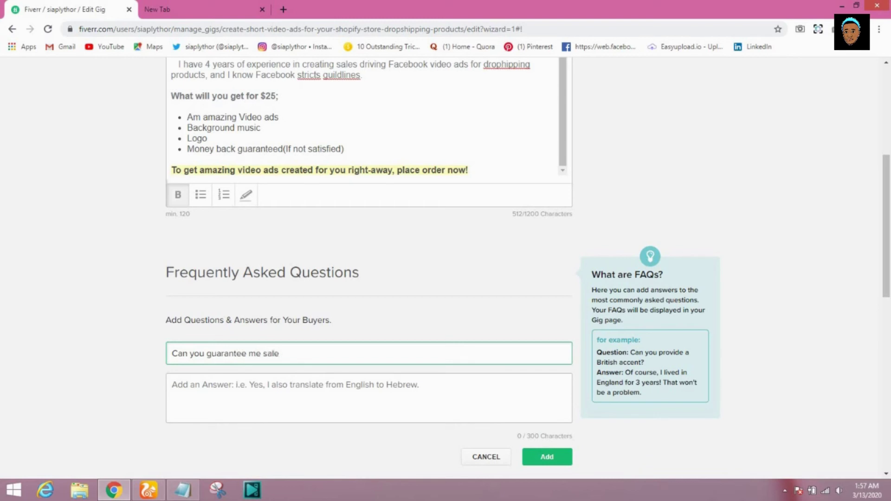
{"action": "type", "text": "s wit"}
Finish 'Can you guarantee me sales from video?' with the answer 'No, I don't guarantee you sales....' and add it
{"action": "key", "text": "BackSpace"}
{"action": "type", "text": "from video?"}
{"action": "left_click", "coordinate": [172, 385]}
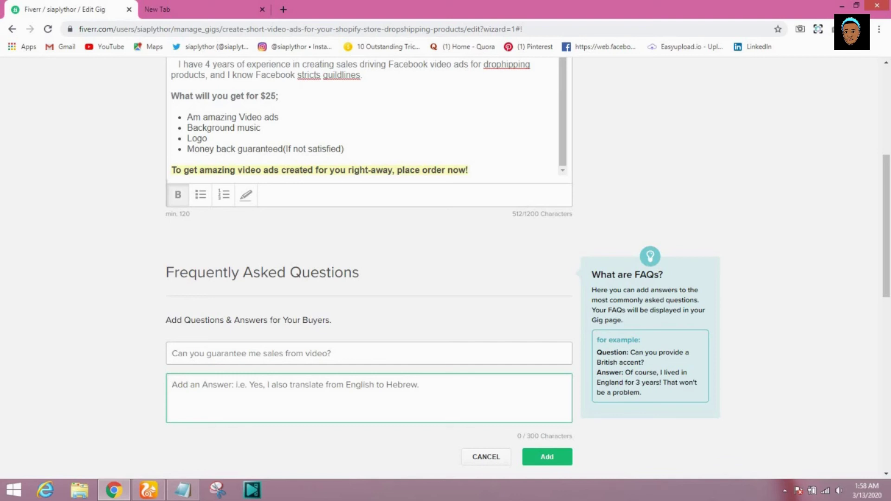
{"action": "type", "text": "No, "}
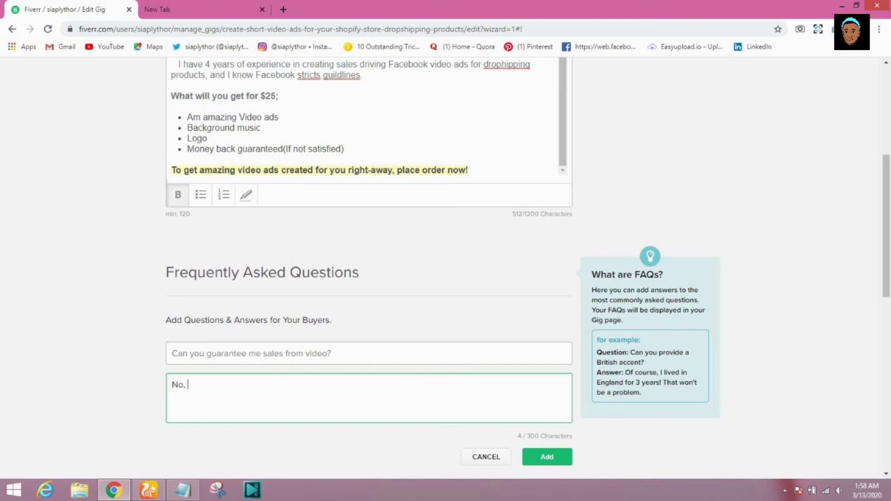
{"action": "type", "text": "I don't guarantee you sale"}
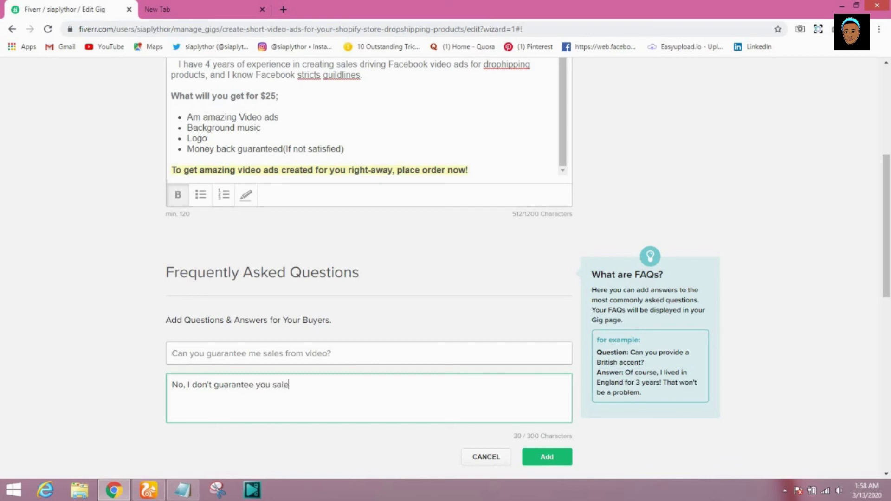
{"action": "type", "text": "s."}
{"action": "key", "text": "BackSpace"}
{"action": "key", "text": "BackSpace"}
{"action": "type", "text": "s...."}
{"action": "left_click", "coordinate": [547, 457]}
Save the description and FAQs, then place the cursor in the Requirement #1 box
{"action": "left_click", "coordinate": [516, 462]}
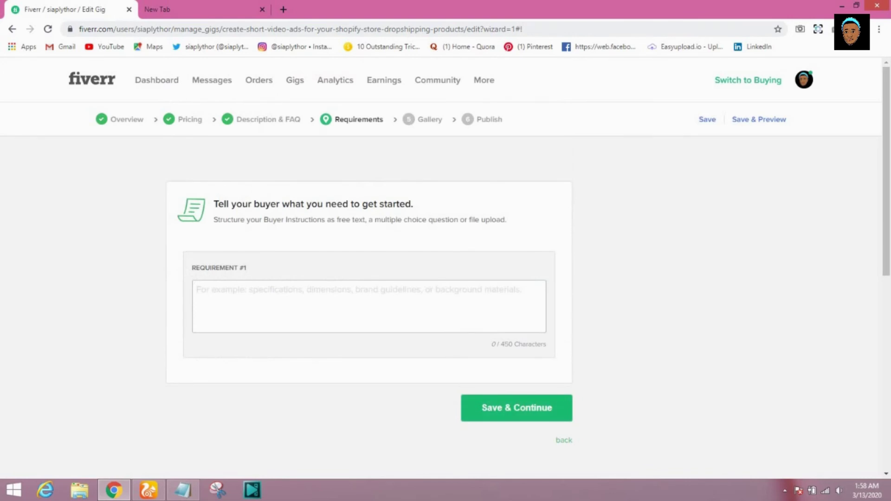
{"action": "left_click", "coordinate": [196, 290]}
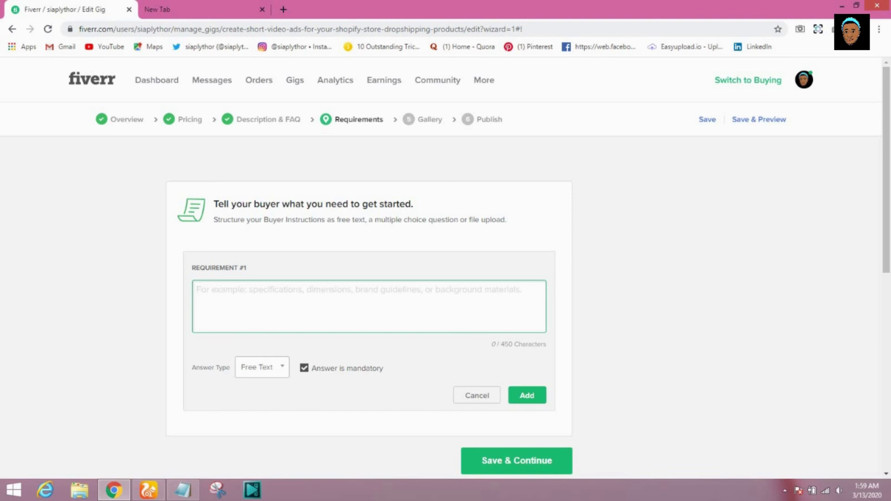
Add the first buyer requirement 'Your product link'
{"action": "type", "text": "Your"}
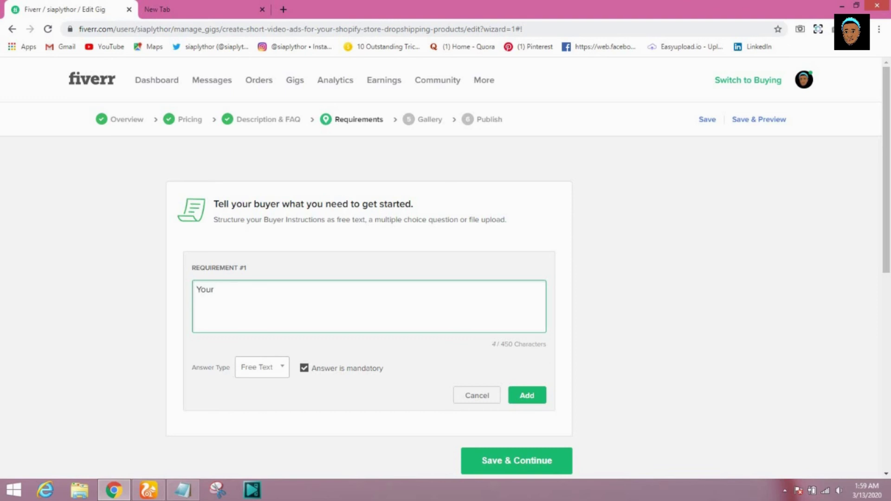
{"action": "type", "text": " products"}
{"action": "key", "text": "BackSpace"}
{"action": "type", "text": "limk"}
{"action": "key", "text": "BackSpace"}
{"action": "key", "text": "BackSpace"}
{"action": "type", "text": "nk"}
{"action": "left_click", "coordinate": [527, 396]}
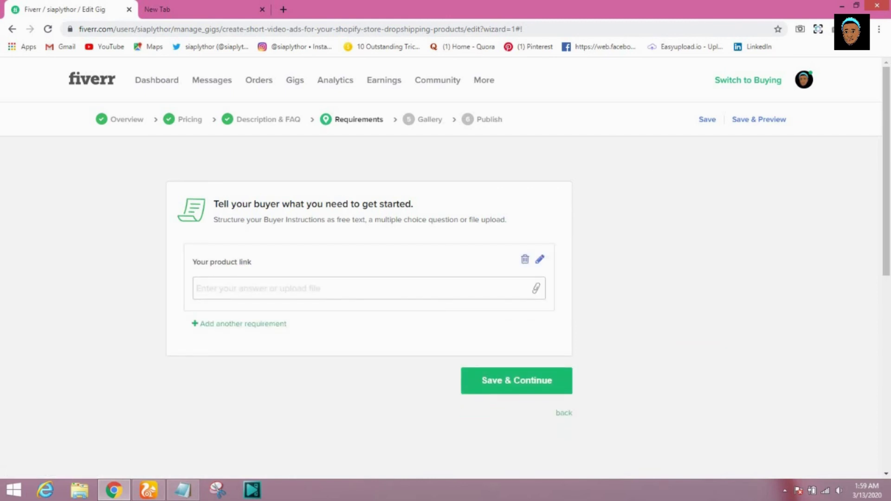
{"action": "left_click", "coordinate": [362, 288]}
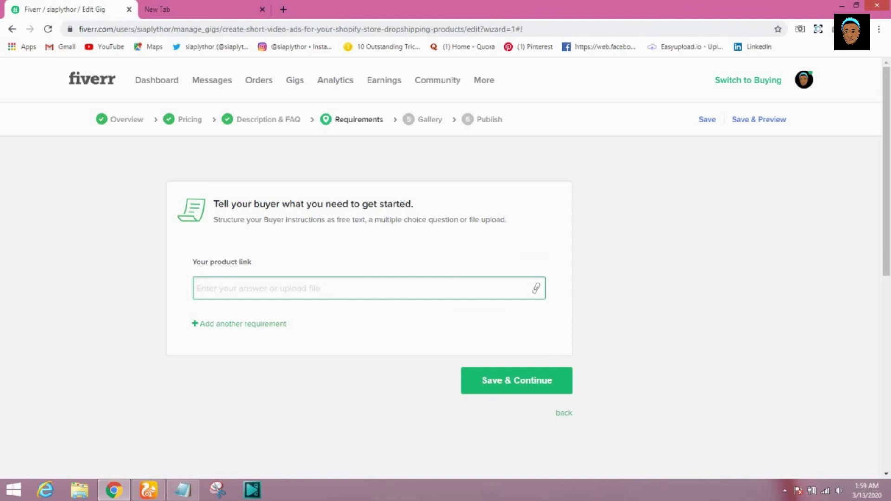
Add a 'Logo' requirement with the Attached File answer type
{"action": "left_click", "coordinate": [244, 324]}
{"action": "type", "text": "Logo"}
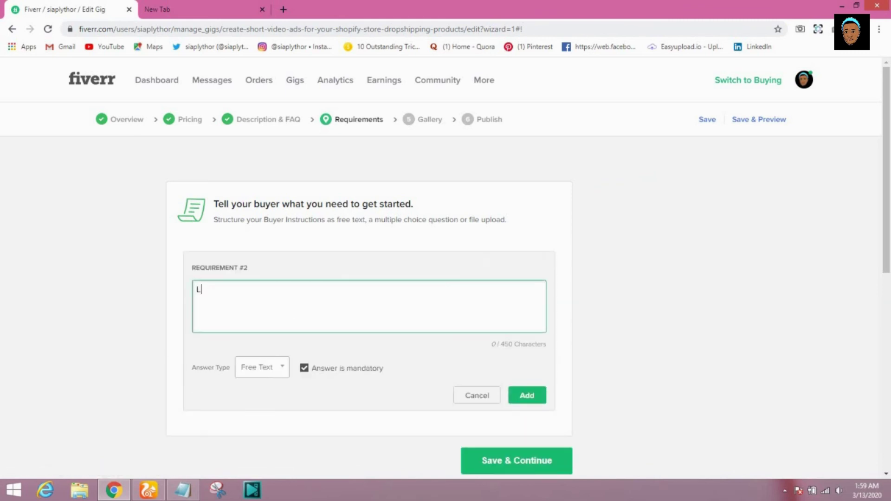
{"action": "left_click", "coordinate": [262, 367]}
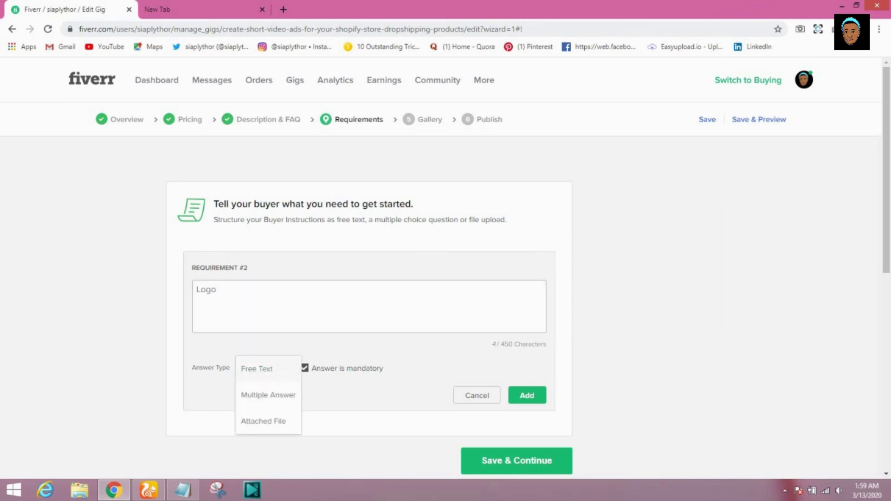
{"action": "left_click", "coordinate": [263, 421]}
{"action": "left_click", "coordinate": [526, 395]}
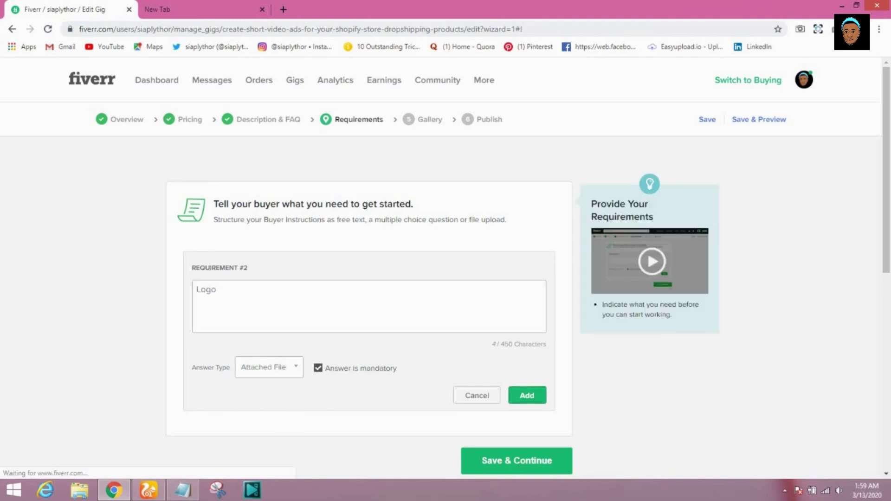
Add the 'Preferred background music' requirement and save the requirements
{"action": "left_click", "coordinate": [241, 386]}
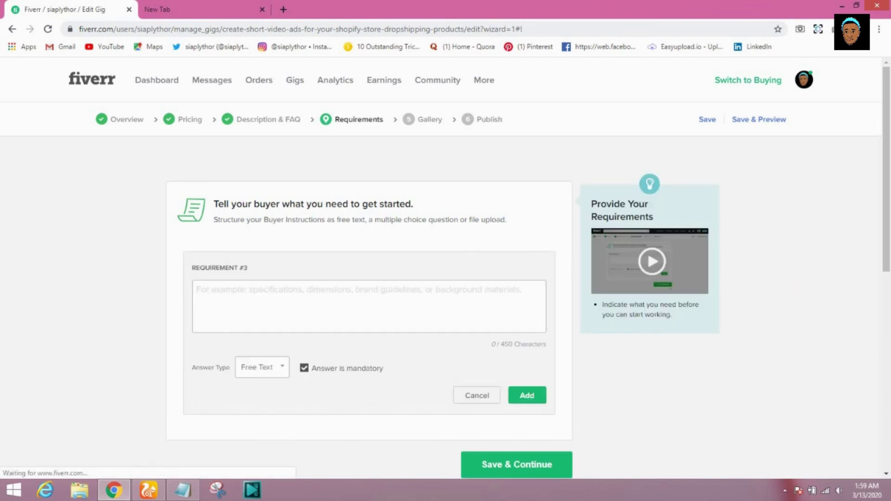
{"action": "left_click", "coordinate": [200, 290]}
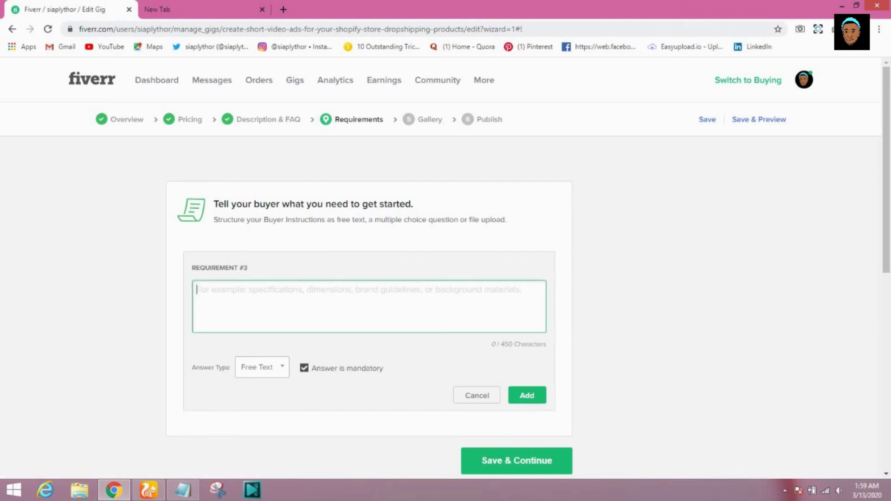
{"action": "type", "text": "Prefree"}
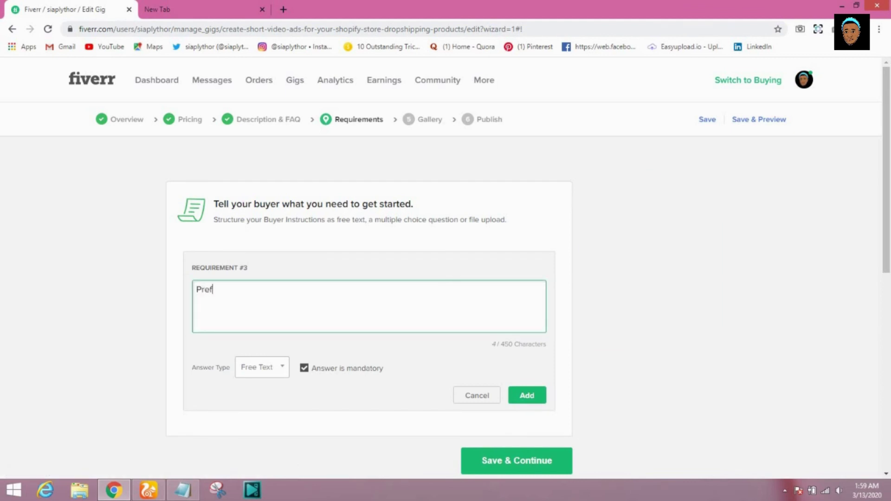
{"action": "key", "text": "BackSpace"}
{"action": "key", "text": "BackSpace"}
{"action": "key", "text": "BackSpace"}
{"action": "type", "text": "erred background m"}
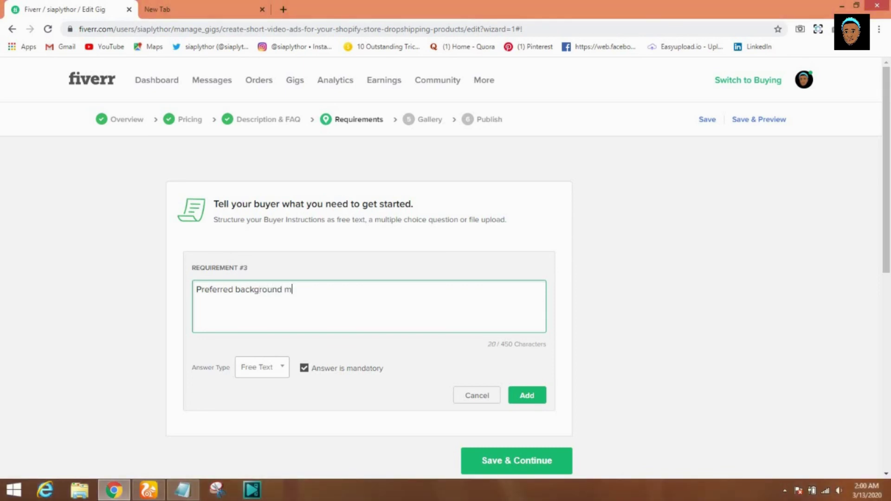
{"action": "type", "text": "usic"}
{"action": "key", "text": "Return"}
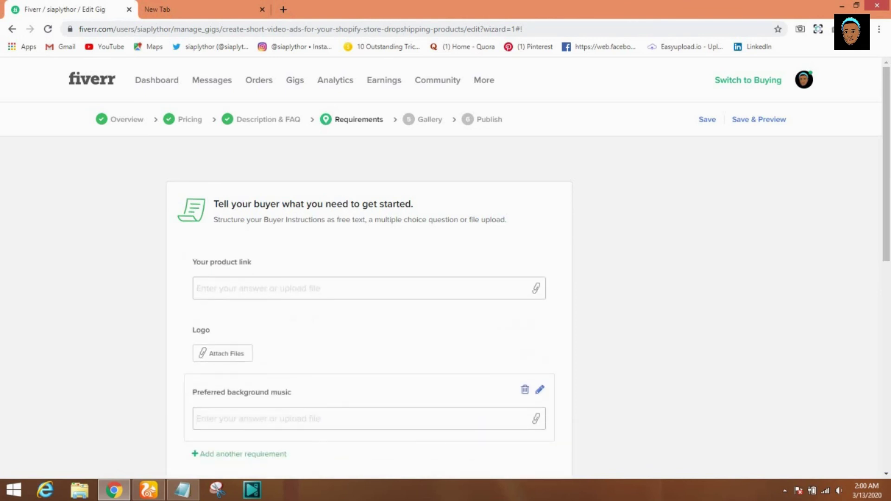
{"action": "scroll", "coordinate": [446, 268], "scroll_direction": "down", "scroll_amount": 3}
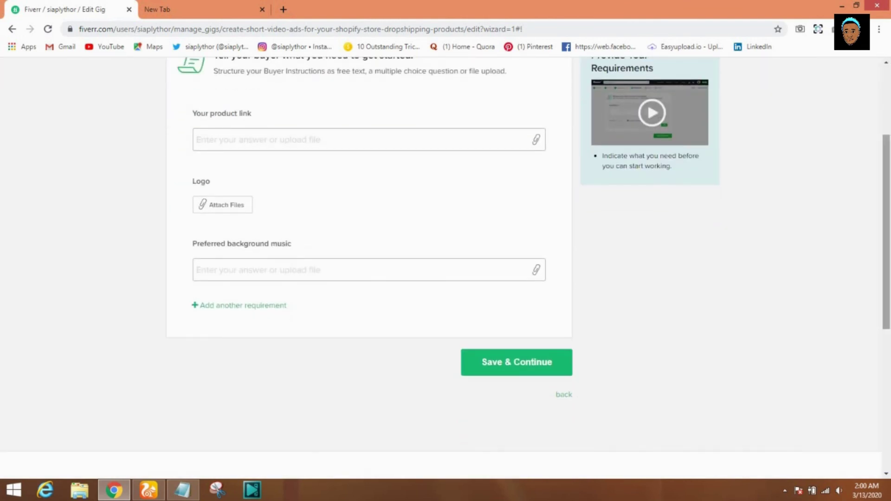
{"action": "left_click", "coordinate": [517, 362]}
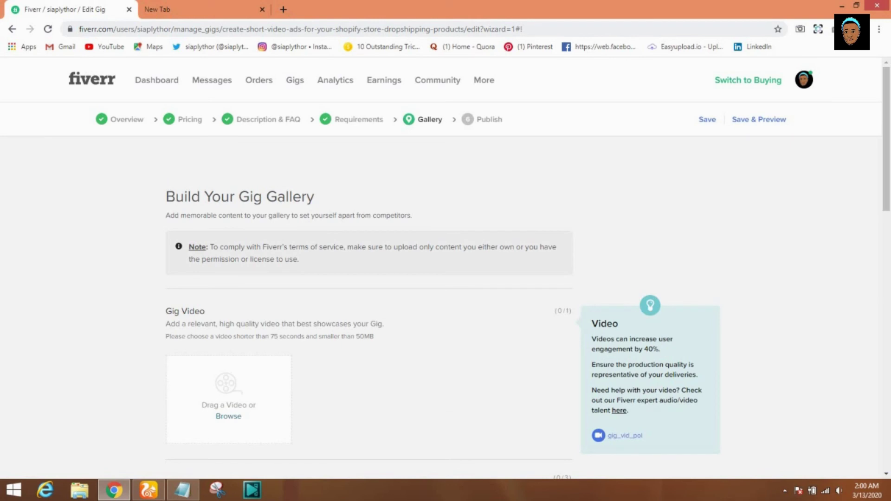
Scroll down the Gallery step to the Gig Photos section
{"action": "scroll", "coordinate": [445, 269], "scroll_direction": "down", "scroll_amount": 3}
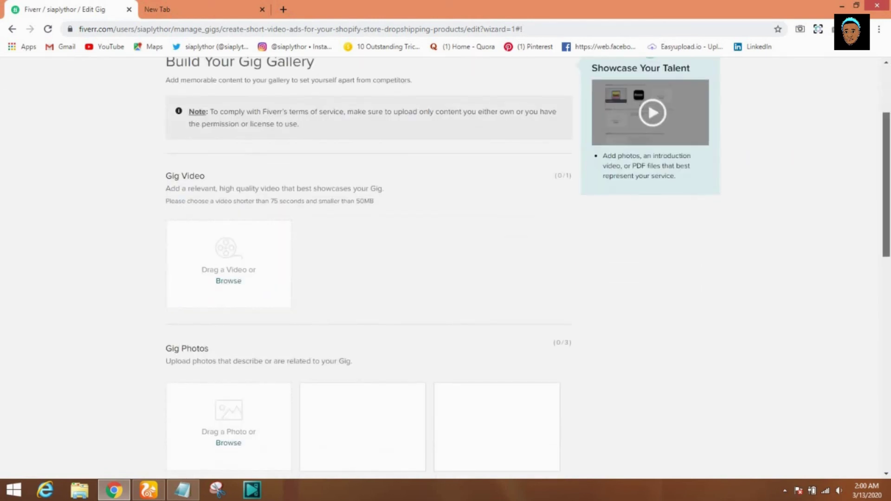
{"action": "scroll", "coordinate": [446, 269], "scroll_direction": "down", "scroll_amount": 3}
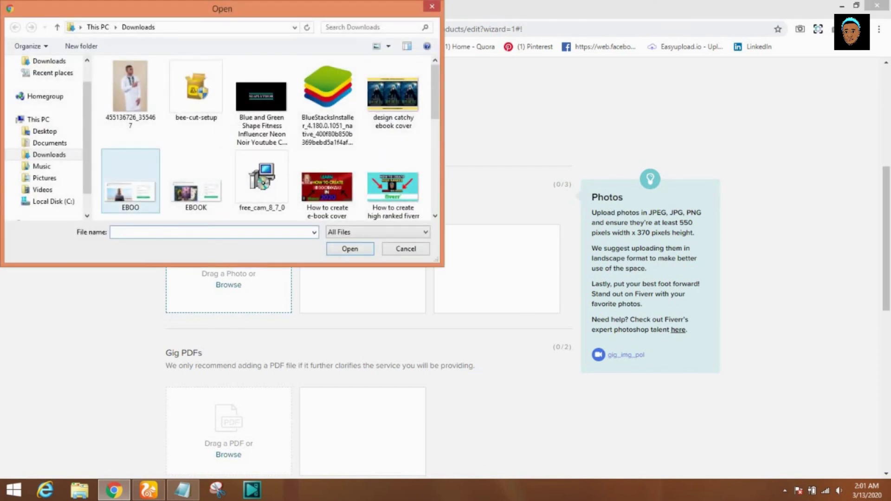
Upload the facebook video ads PNG from the Pictures folder as the gig photo
{"action": "left_click", "coordinate": [44, 177]}
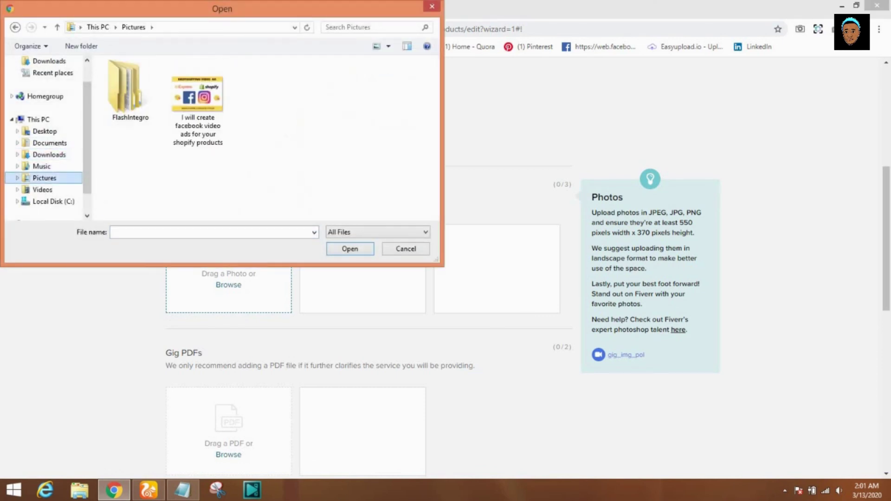
{"action": "mouse_move", "coordinate": [195, 117]}
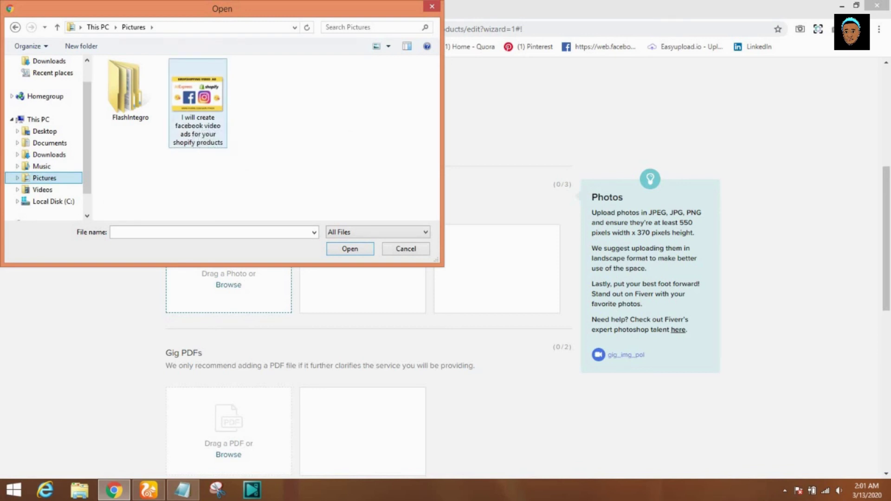
{"action": "double_click", "coordinate": [194, 121]}
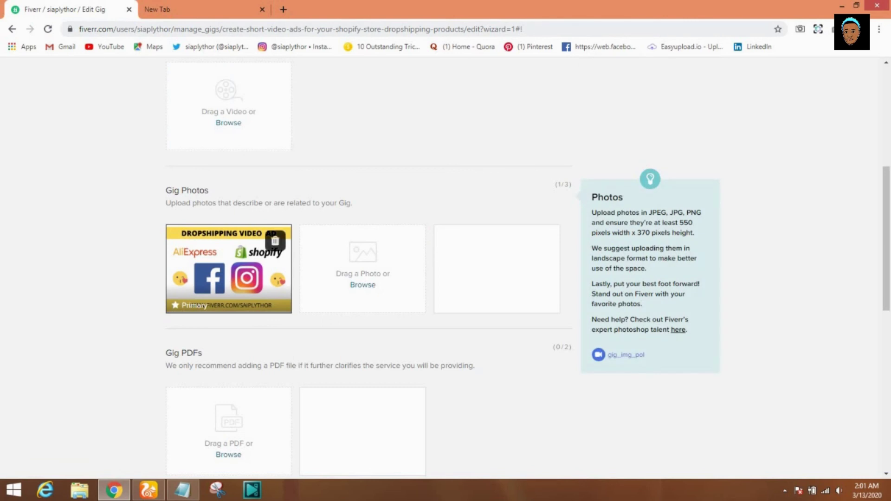
Save the gallery and publish the gig
{"action": "scroll", "coordinate": [445, 267], "scroll_direction": "down", "scroll_amount": 4}
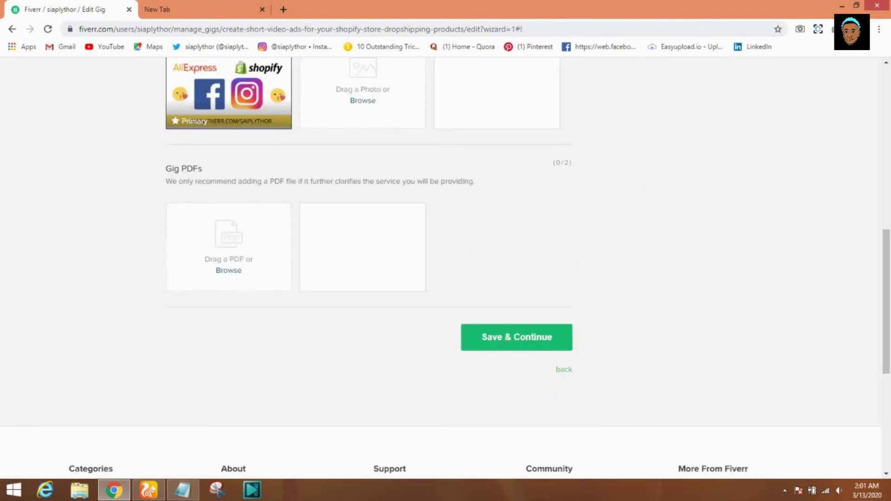
{"action": "left_click", "coordinate": [517, 337]}
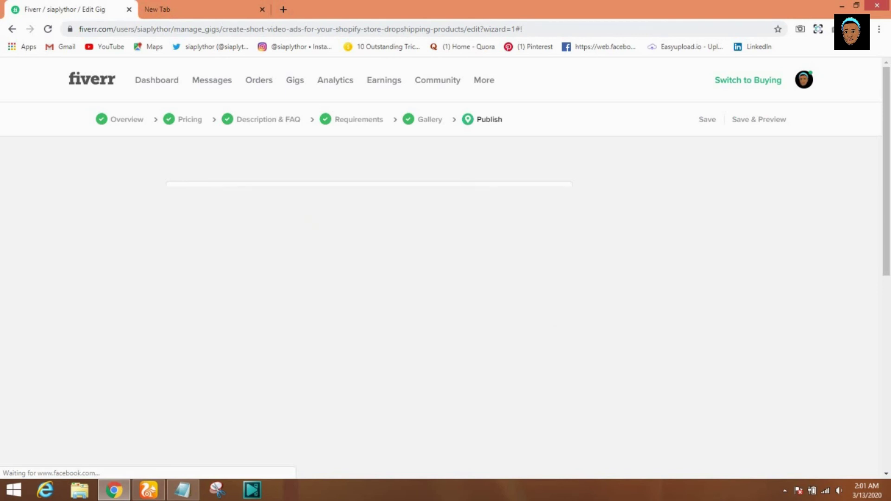
{"action": "scroll", "coordinate": [446, 278], "scroll_direction": "down", "scroll_amount": 2}
{"action": "scroll", "coordinate": [446, 279], "scroll_direction": "down", "scroll_amount": 5}
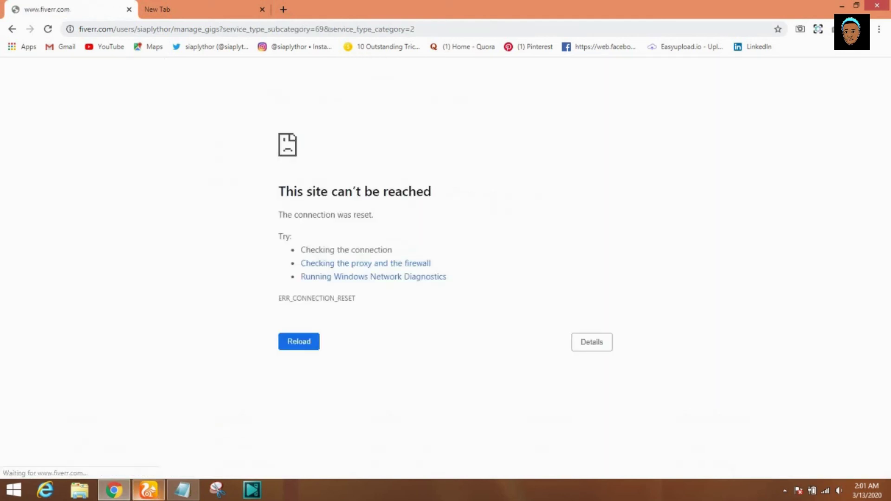
Finish the wizard, retry the failed page, and switch to the browser showing 'video ads' results
{"action": "left_click", "coordinate": [149, 490]}
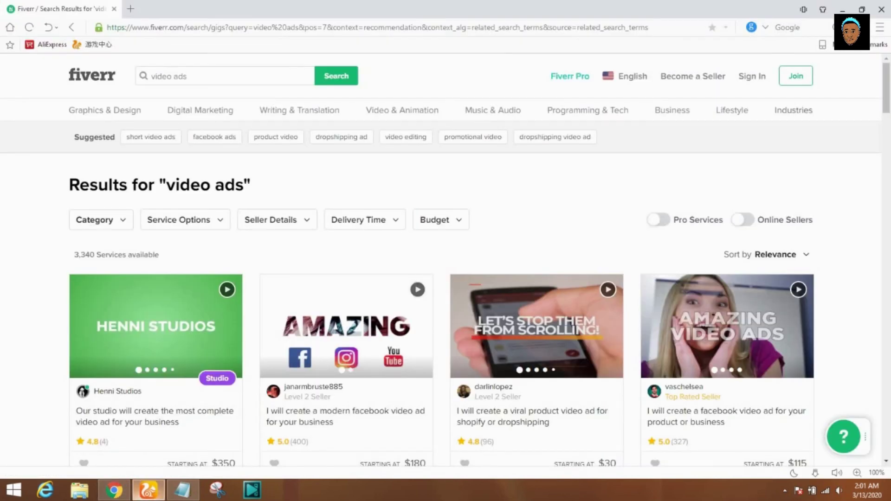
{"action": "left_click", "coordinate": [114, 490]}
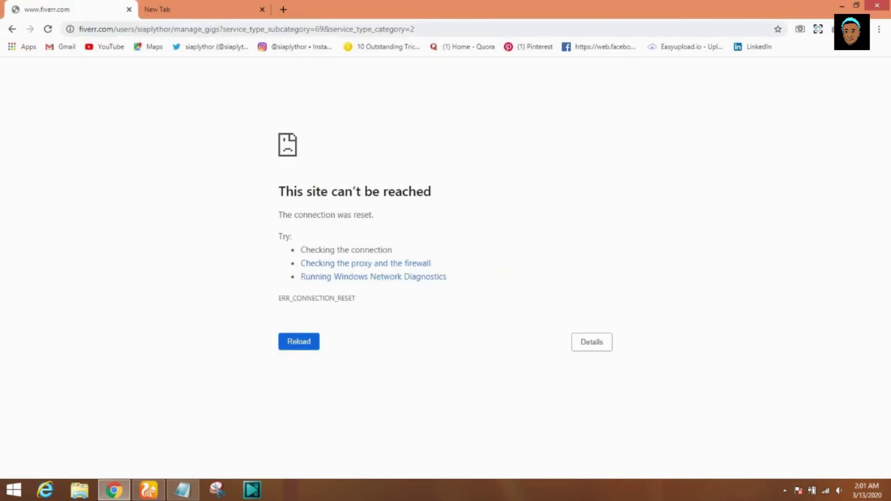
{"action": "left_click", "coordinate": [299, 341]}
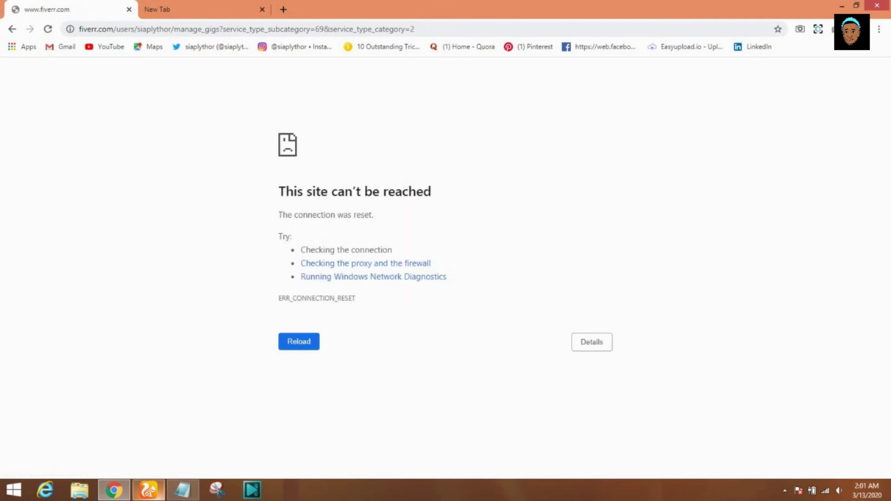
{"action": "mouse_move", "coordinate": [148, 490]}
{"action": "left_click", "coordinate": [299, 341]}
{"action": "left_click", "coordinate": [148, 490]}
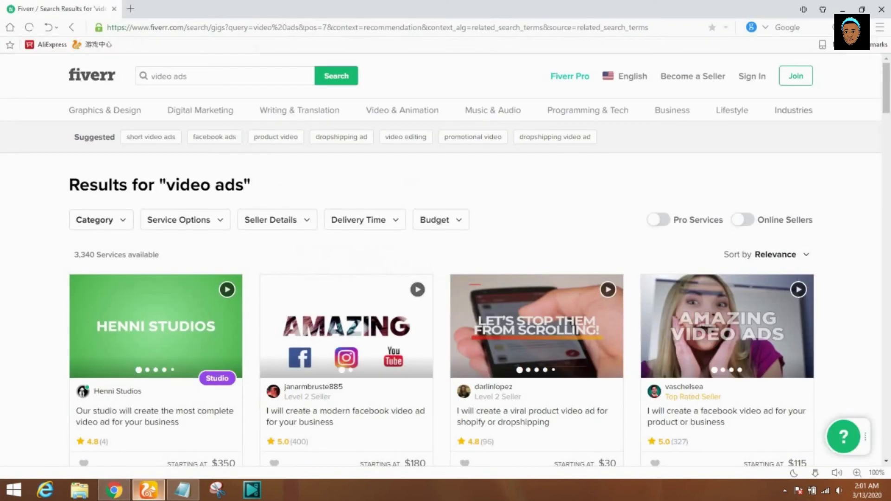